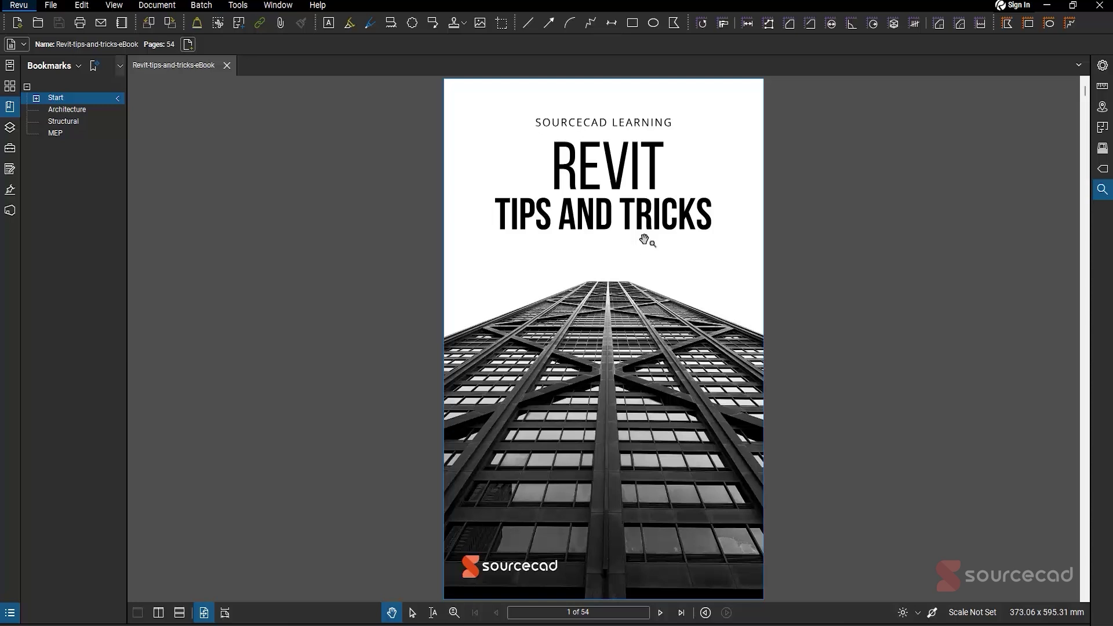
Page through the eBook from the Introduction to page 8, then back to page 6.
left_click(661, 613)
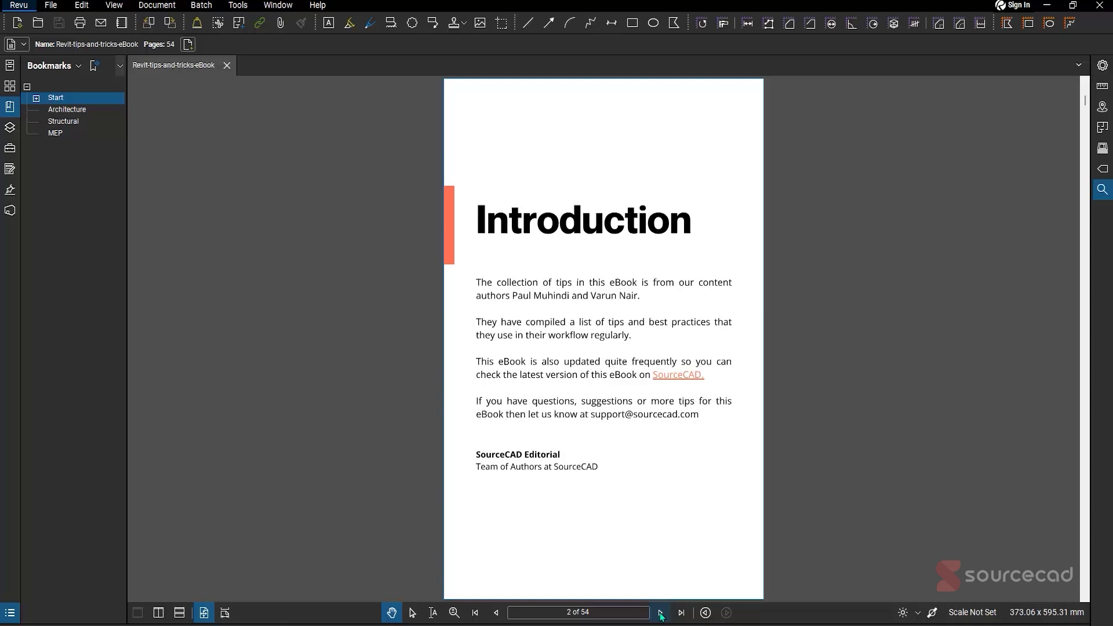
left_click(661, 613)
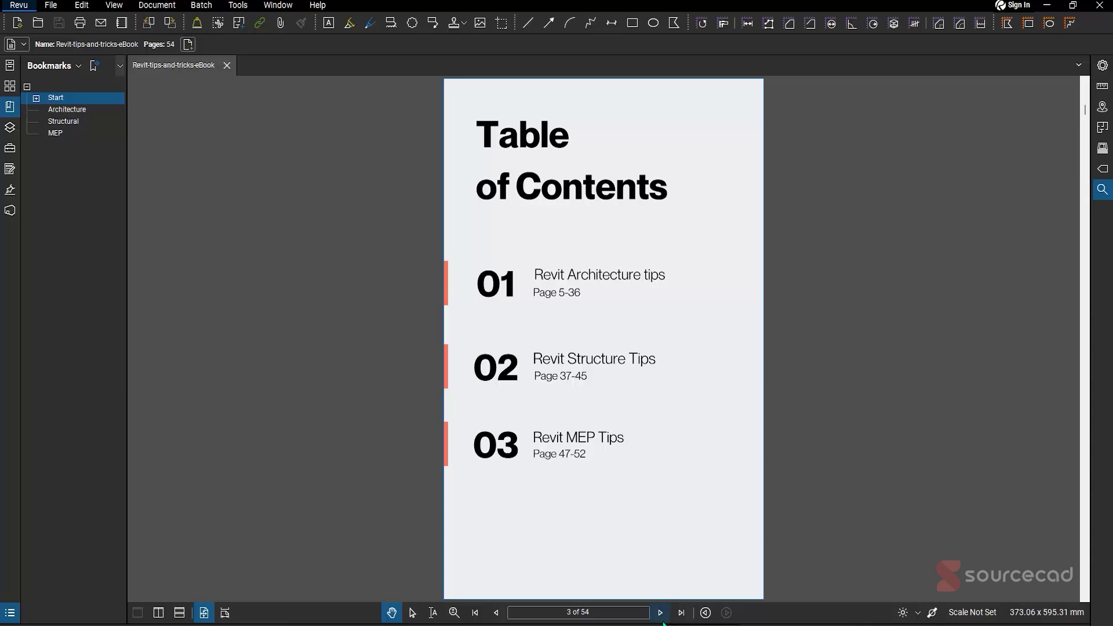
left_click(660, 613)
left_click(662, 620)
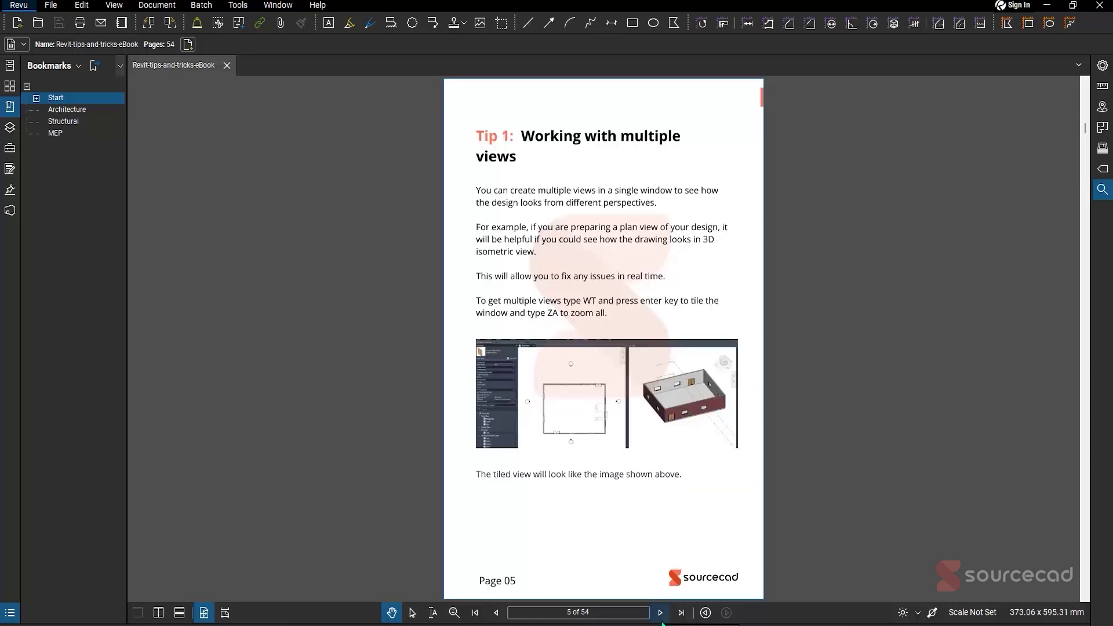
left_click(663, 623)
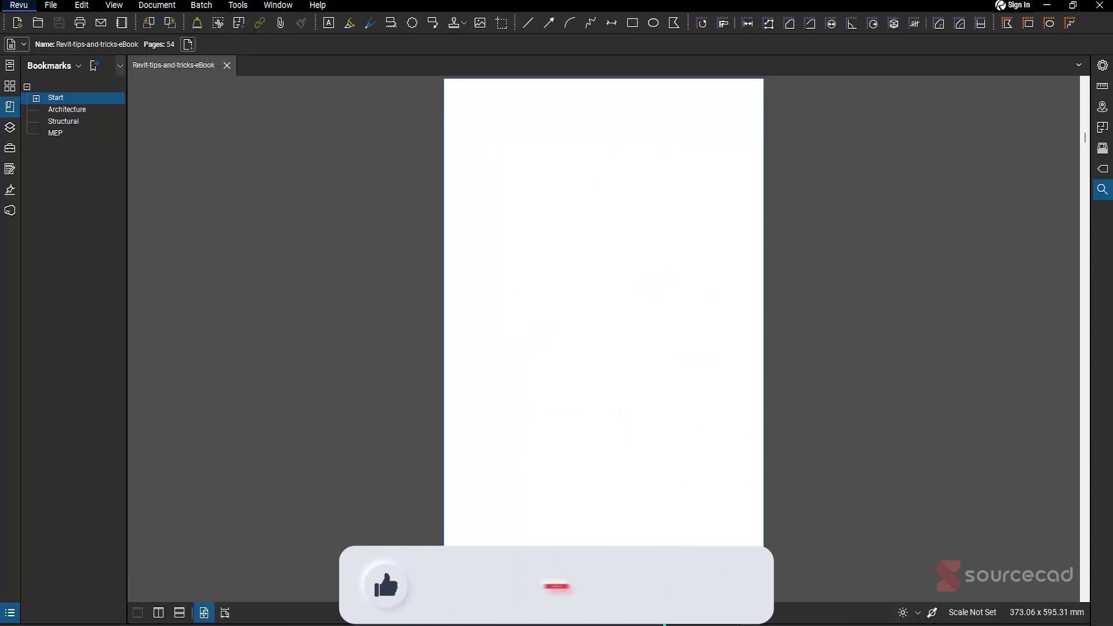
left_click(663, 623)
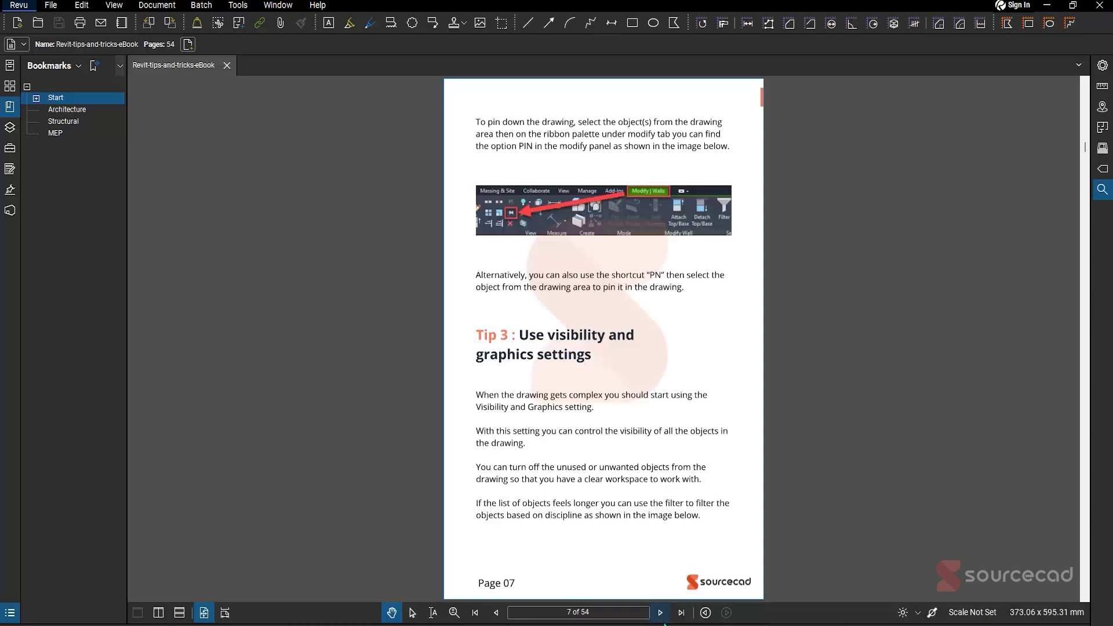
left_click(664, 624)
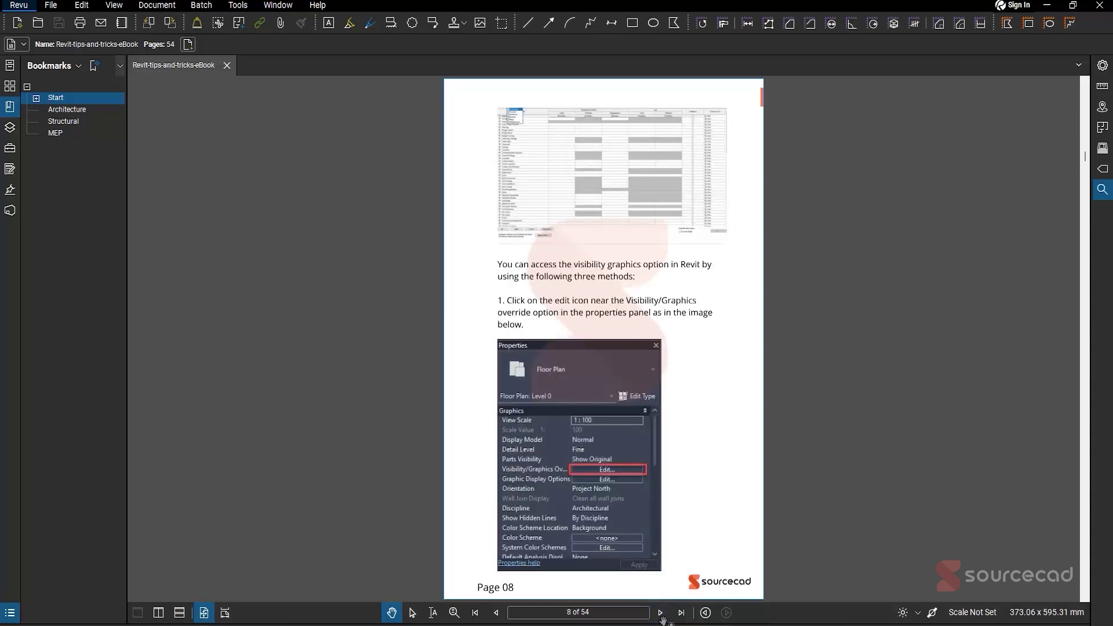
left_click(497, 613)
left_click(497, 613)
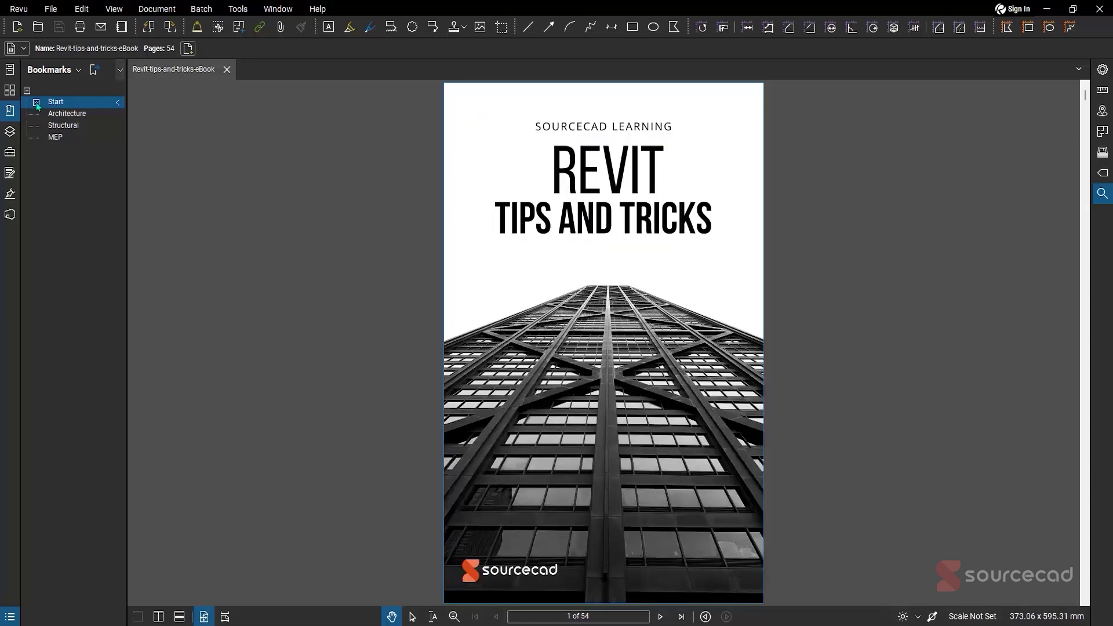
Widen the Start Pro-Tip bookmark list and jump to the Working with multiple views tip.
left_click(36, 98)
left_click_drag(127, 184, 267, 185)
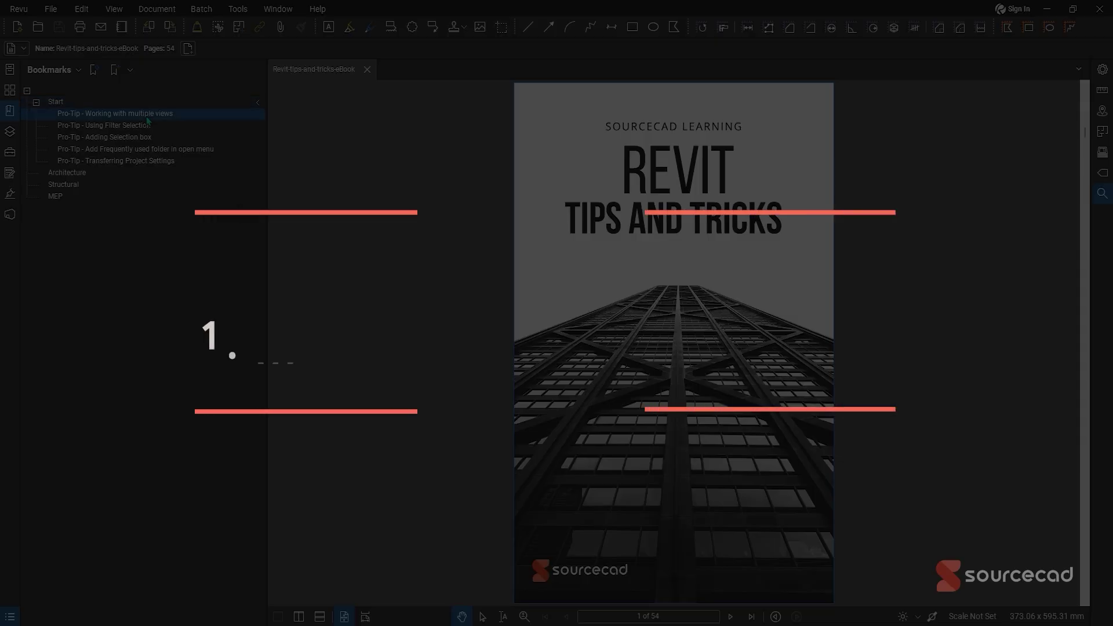
left_click(146, 114)
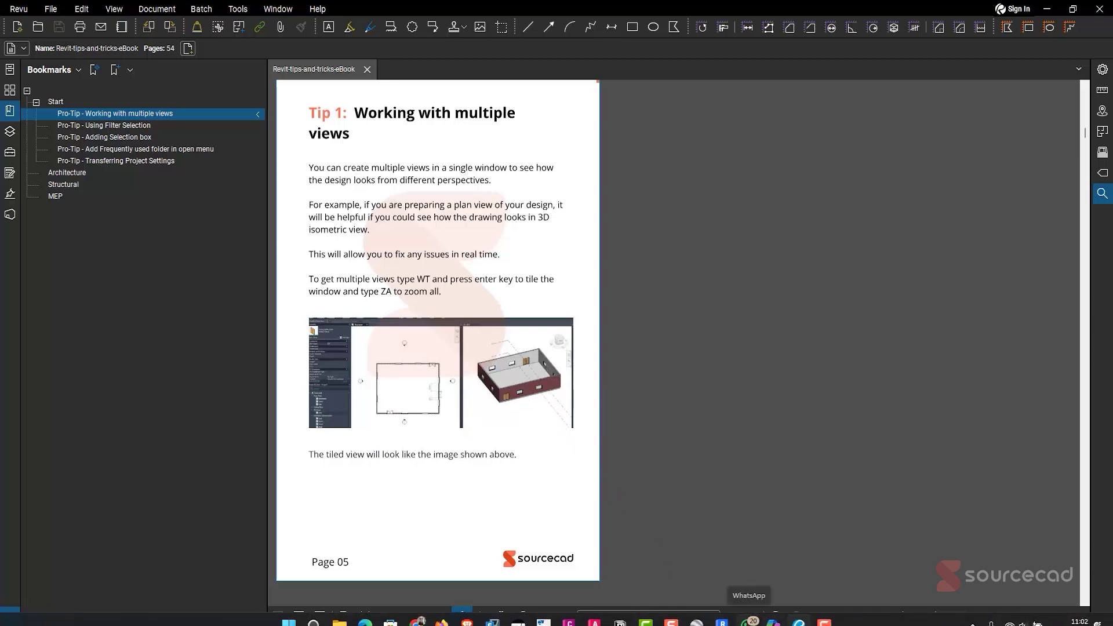
left_click(726, 623)
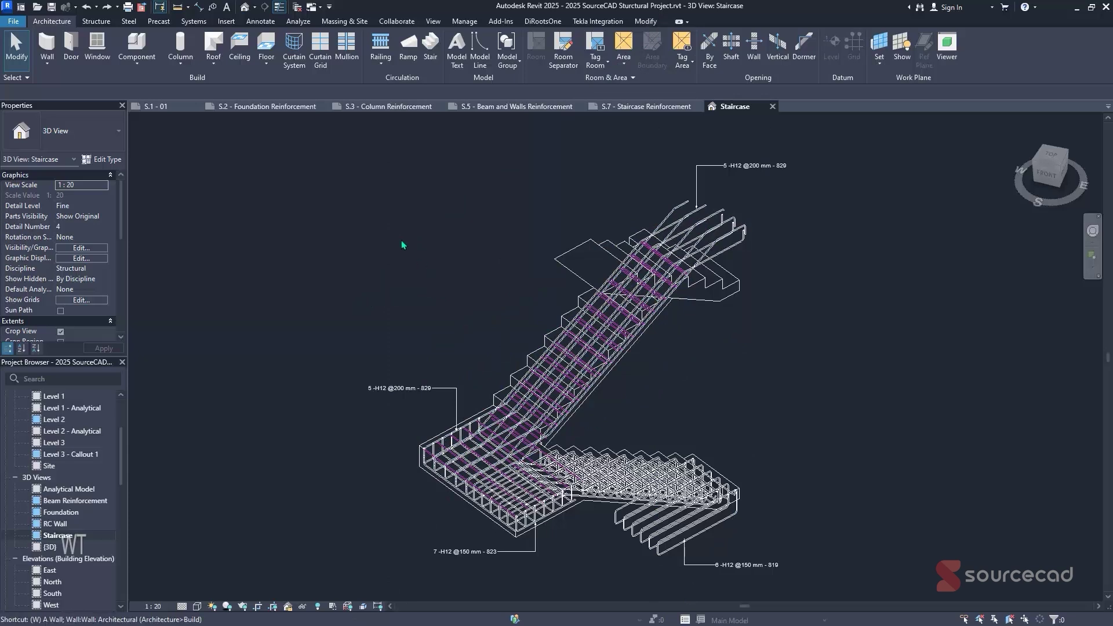
key("w")
key("t")
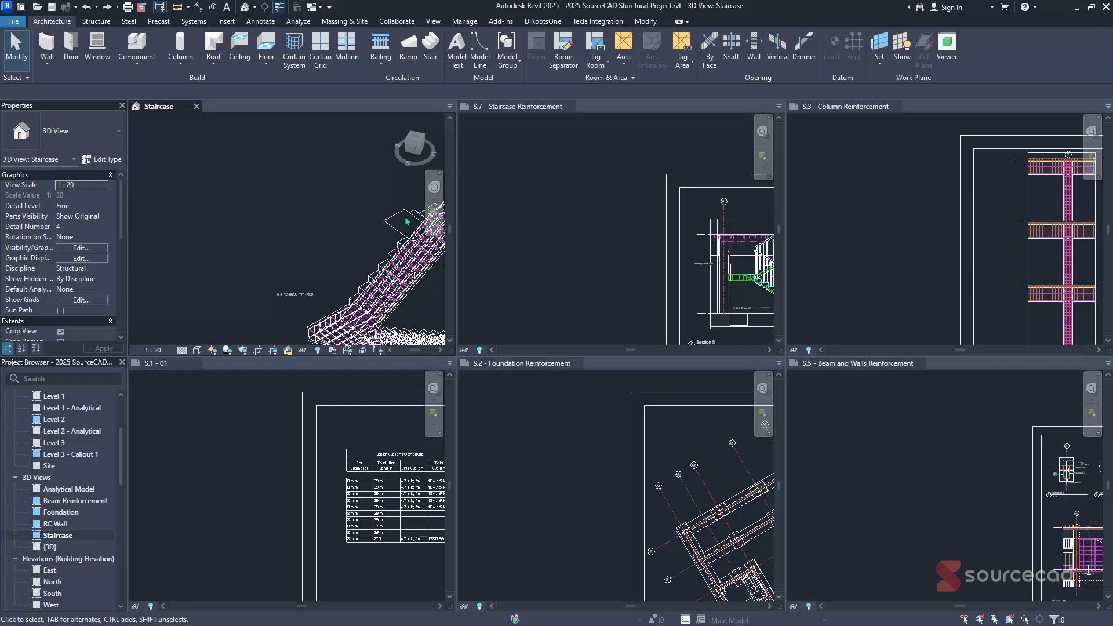
left_click(436, 23)
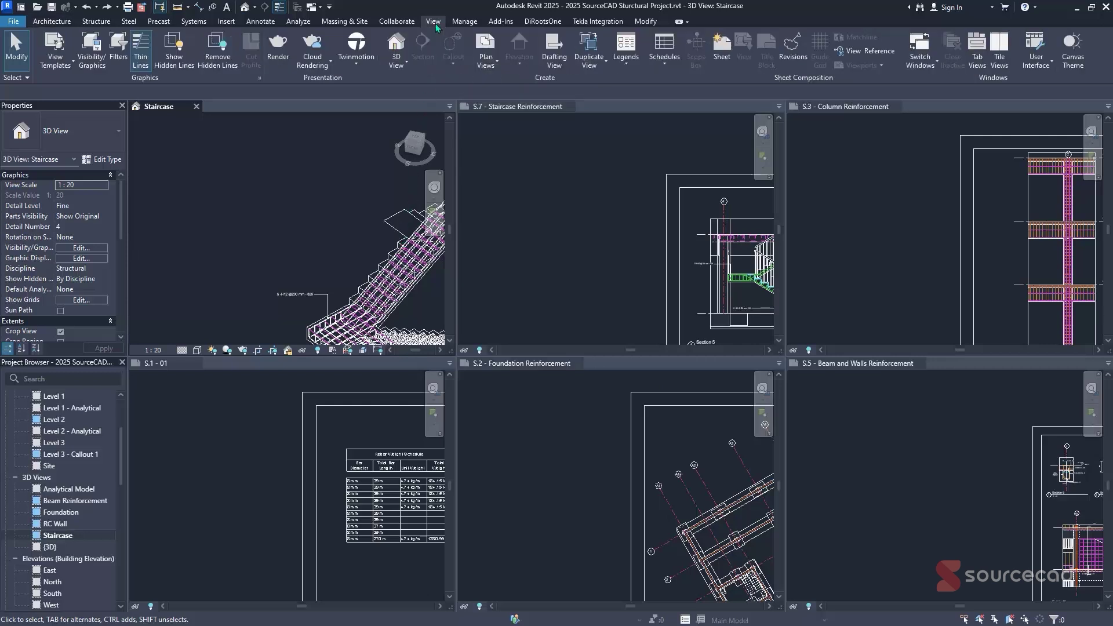
left_click(979, 66)
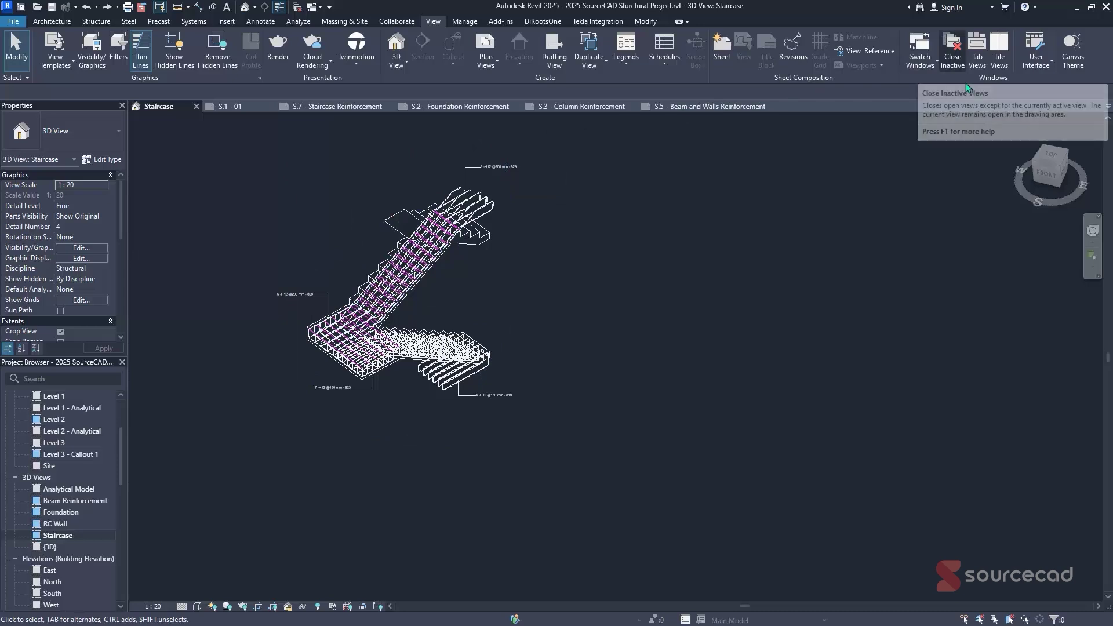
Close inactive views and open sheet S.7 - Staircase Reinforcement beside the Staircase 3D view.
left_click(954, 52)
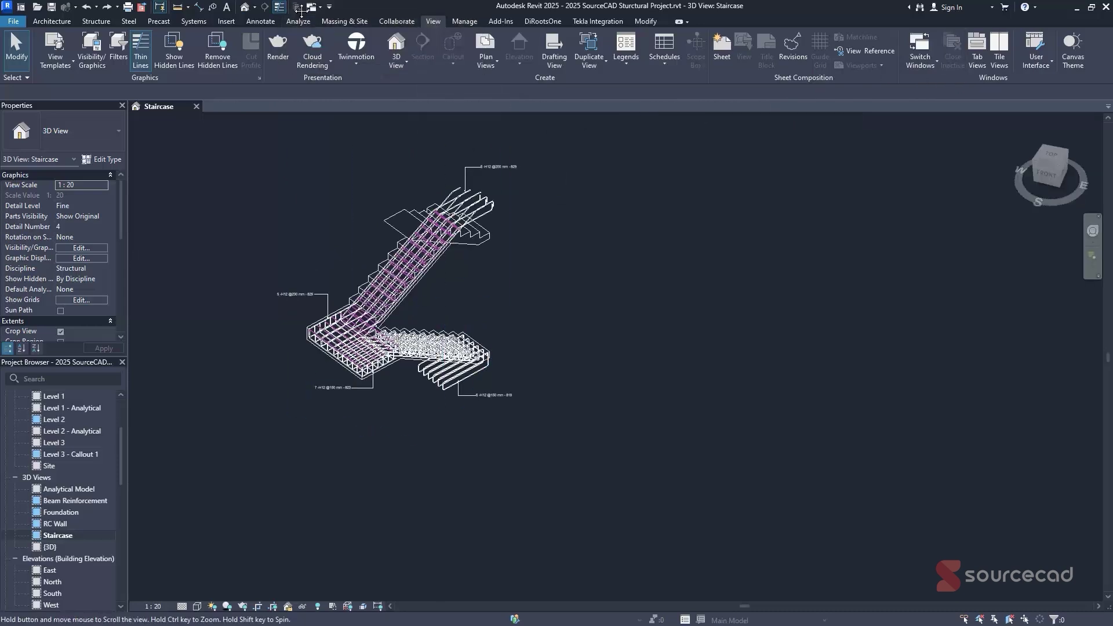
scroll(78, 555, "down", 10)
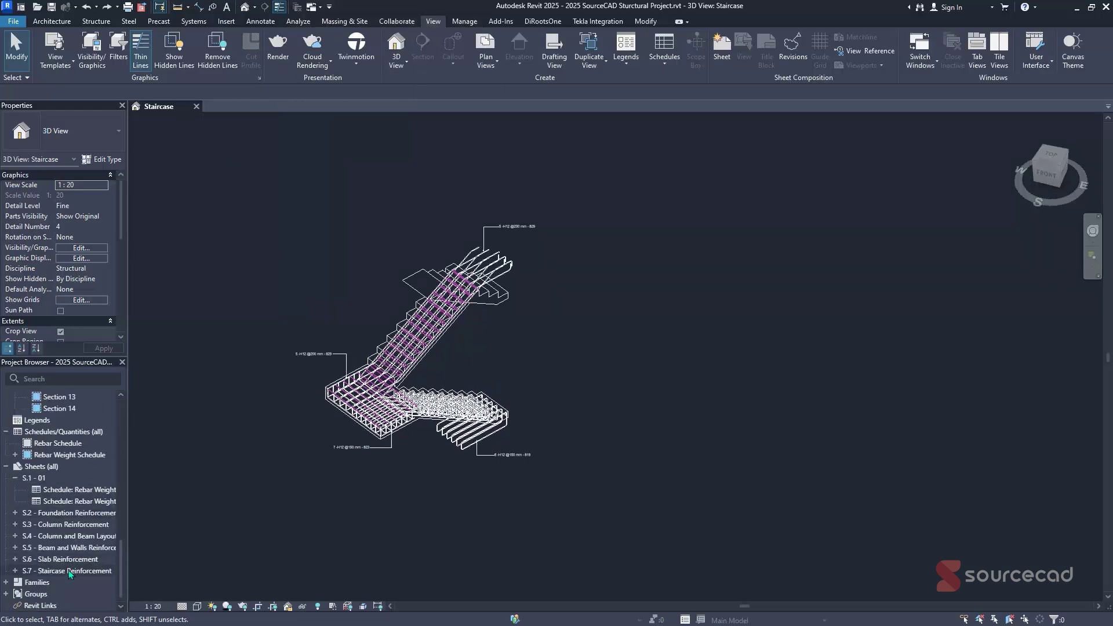
double_click(69, 571)
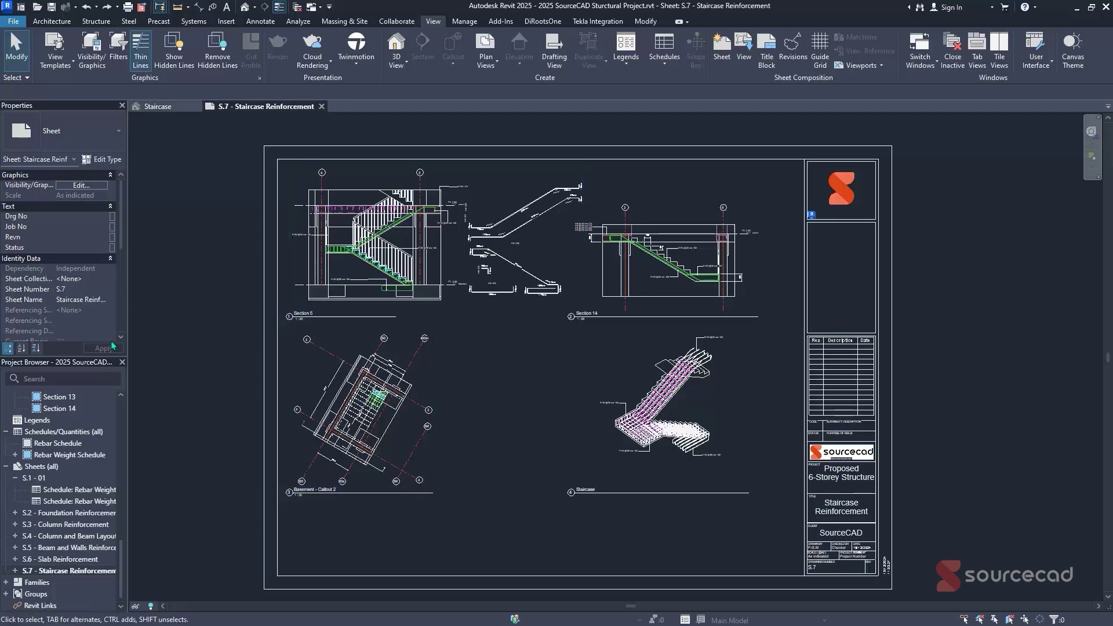
left_click(156, 108)
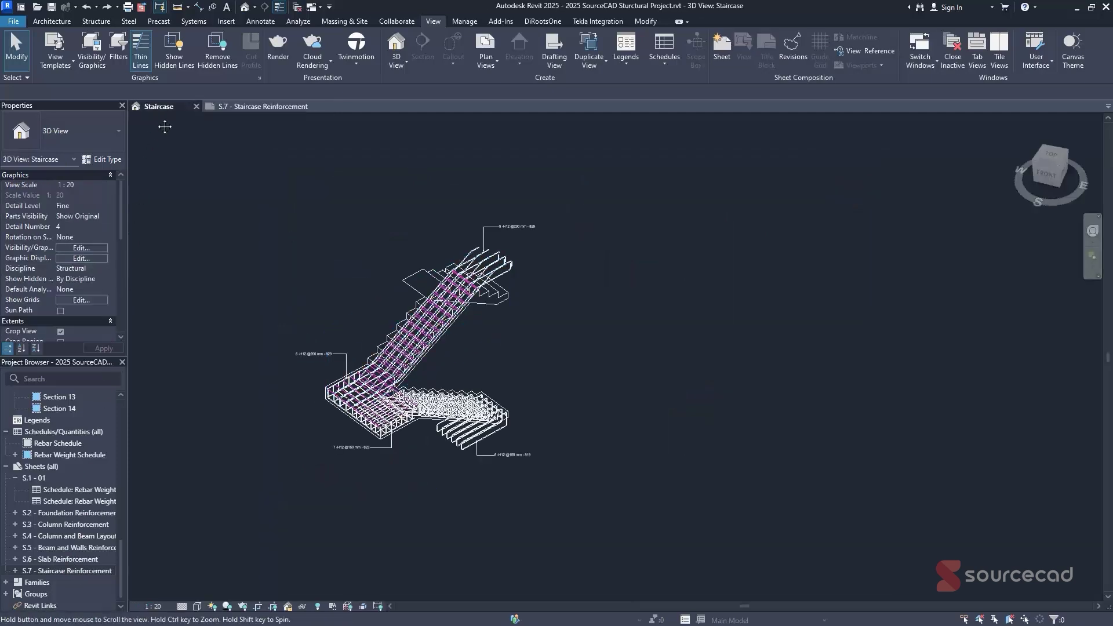
middle_click_drag(195, 215, 207, 244)
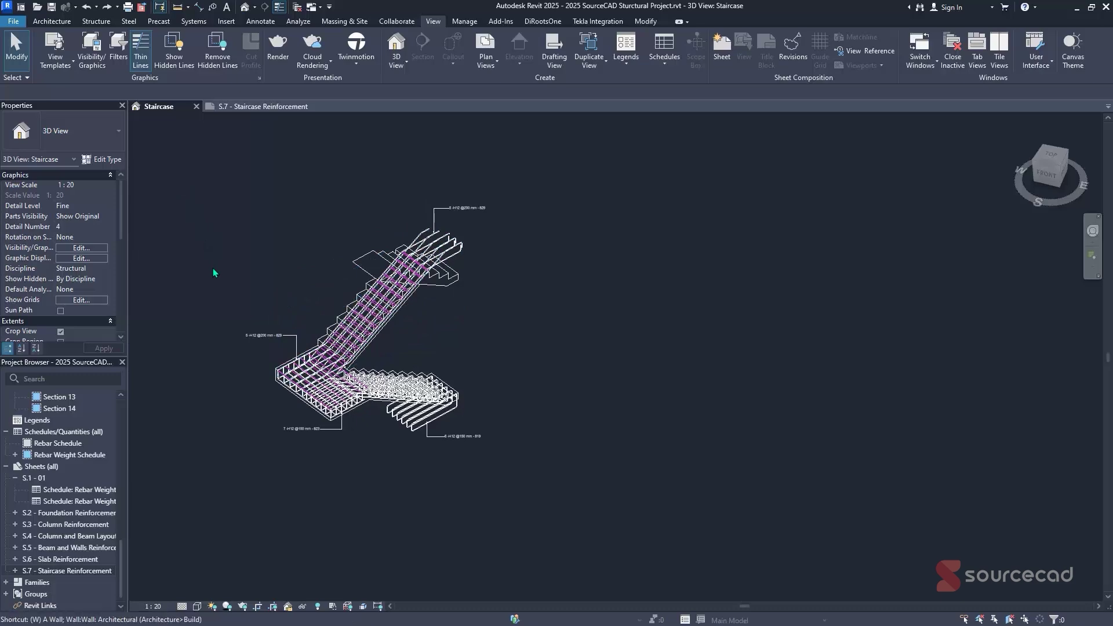
Tile the Staircase 3D view and sheet S.7 side by side with WT.
key("w")
key("t")
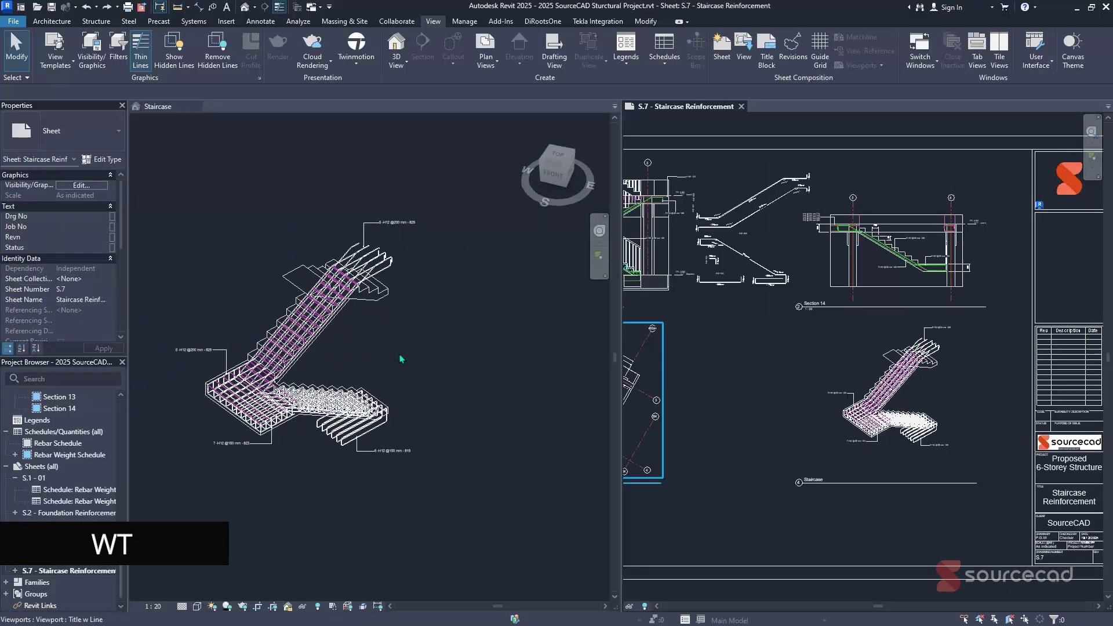
left_click(409, 384)
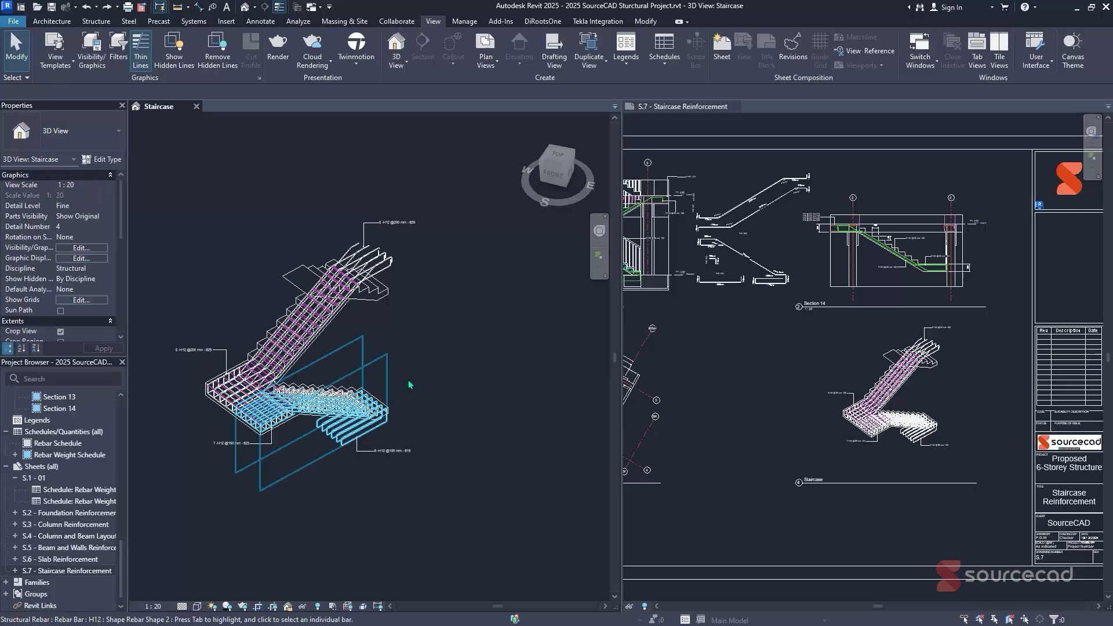
Hide a staircase rebar set with EH, then undo to restore it.
left_click(318, 338)
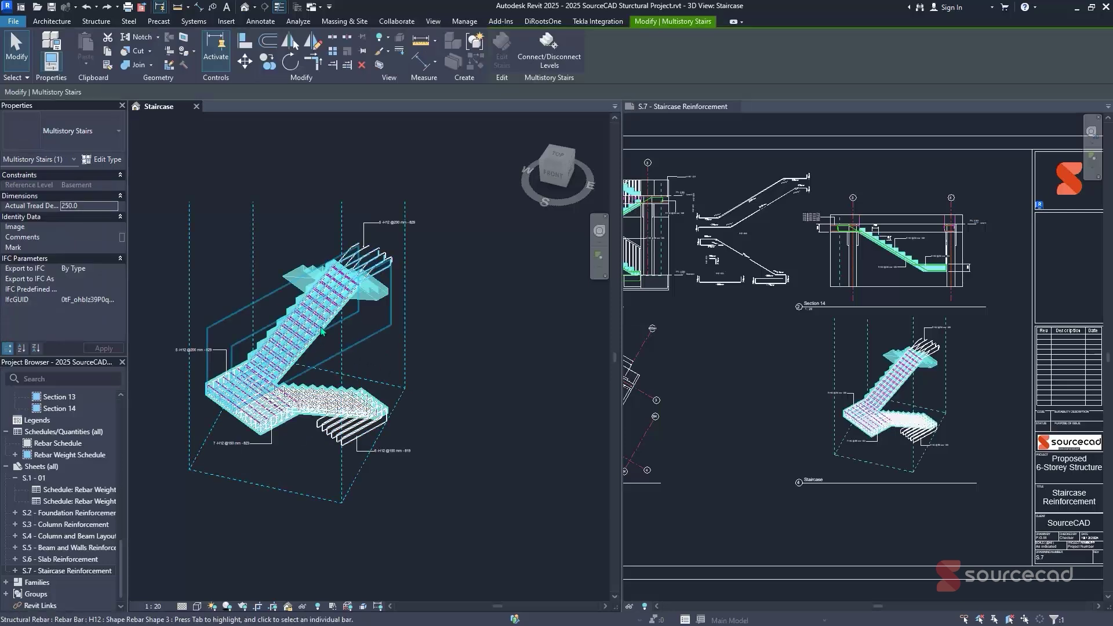
left_click(362, 255)
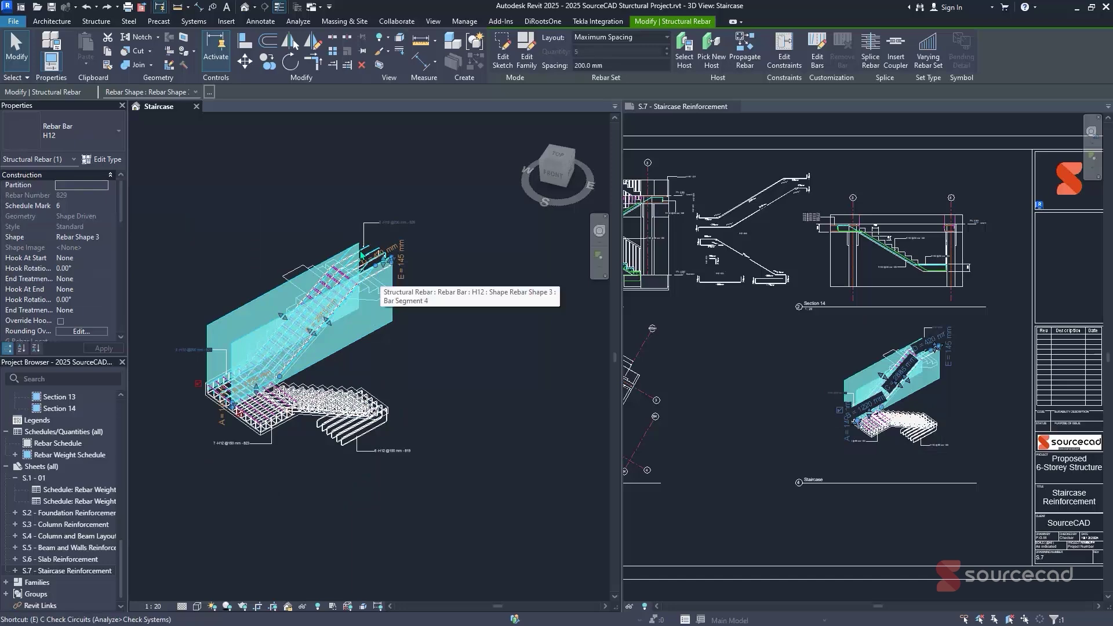
key("Escape")
key("e")
key("h")
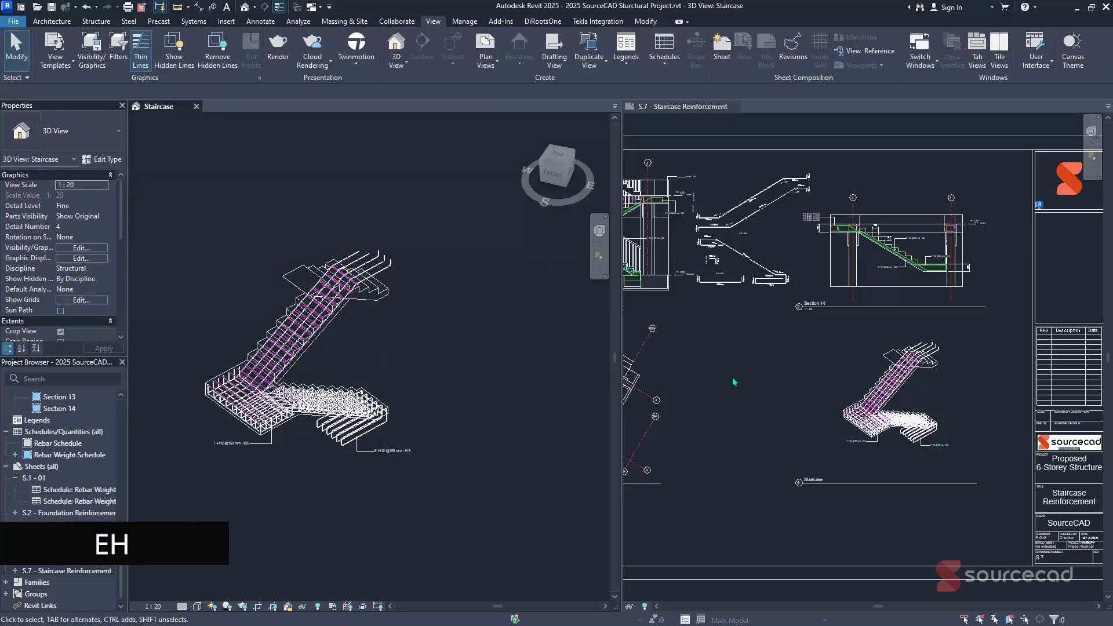
left_click(754, 390)
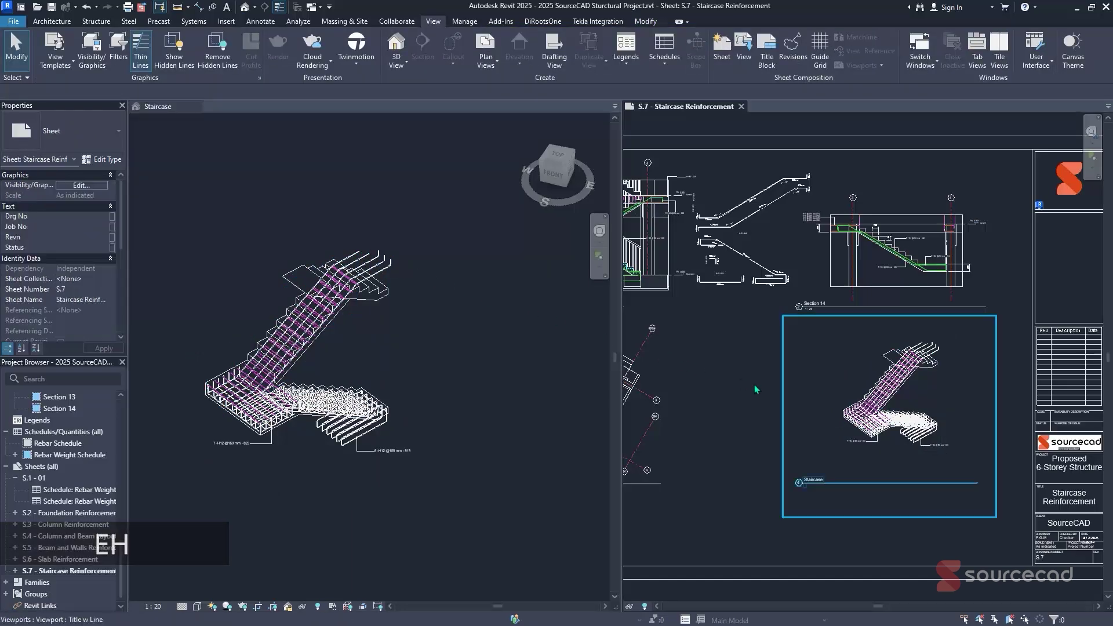
left_click(86, 7)
left_click(457, 554)
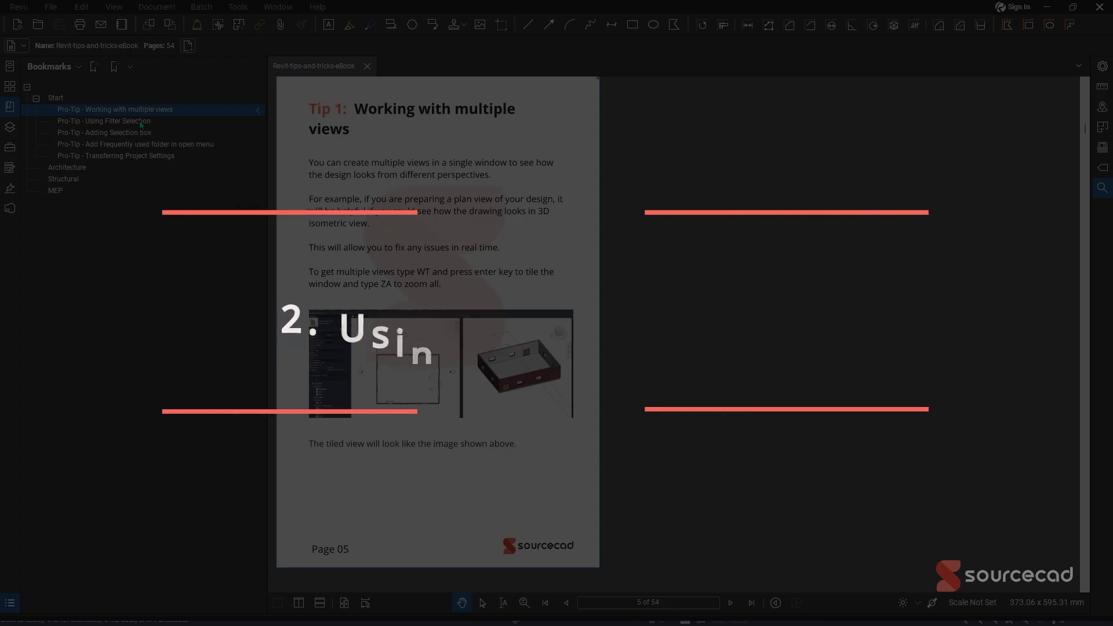
Read the Using Filter Selection tip on pages 12–13, then minimize Revu.
left_click(141, 123)
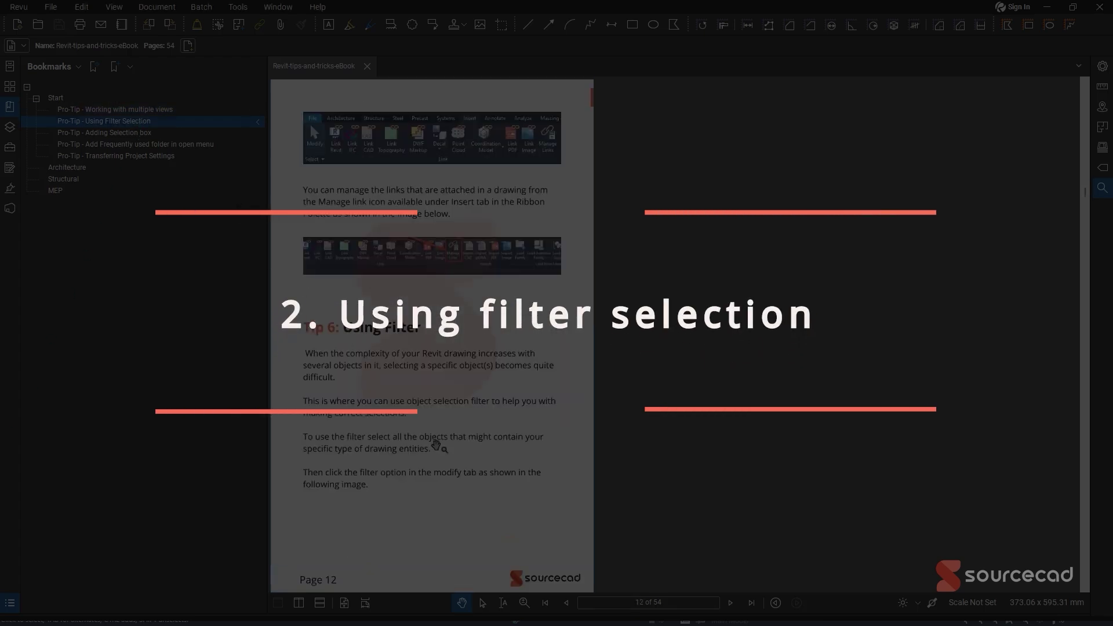
left_click_drag(443, 444, 492, 434)
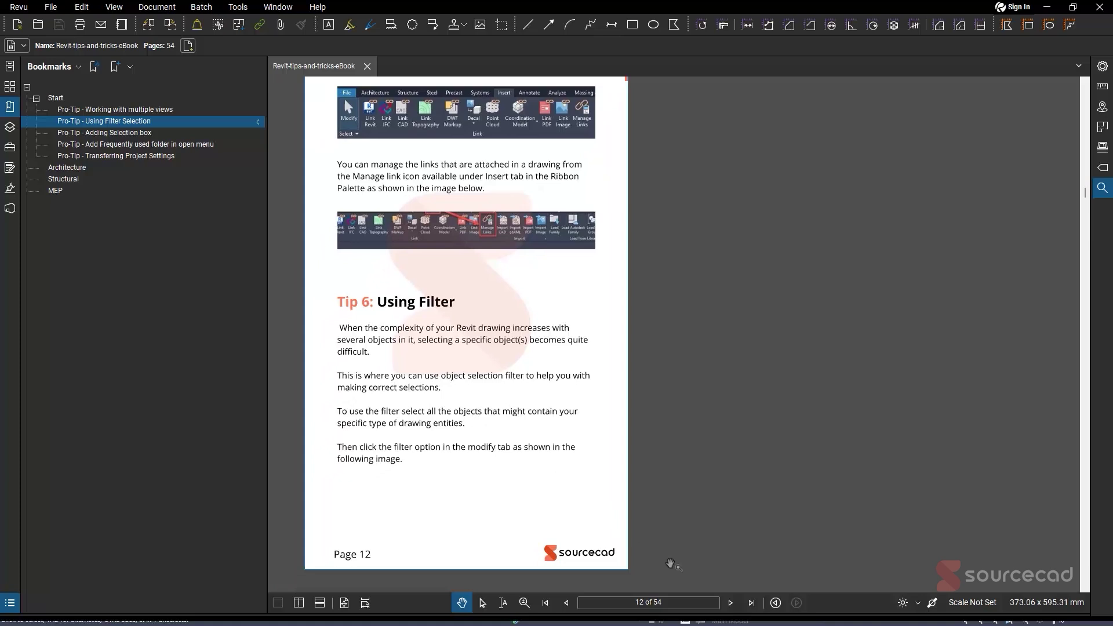
left_click(730, 603)
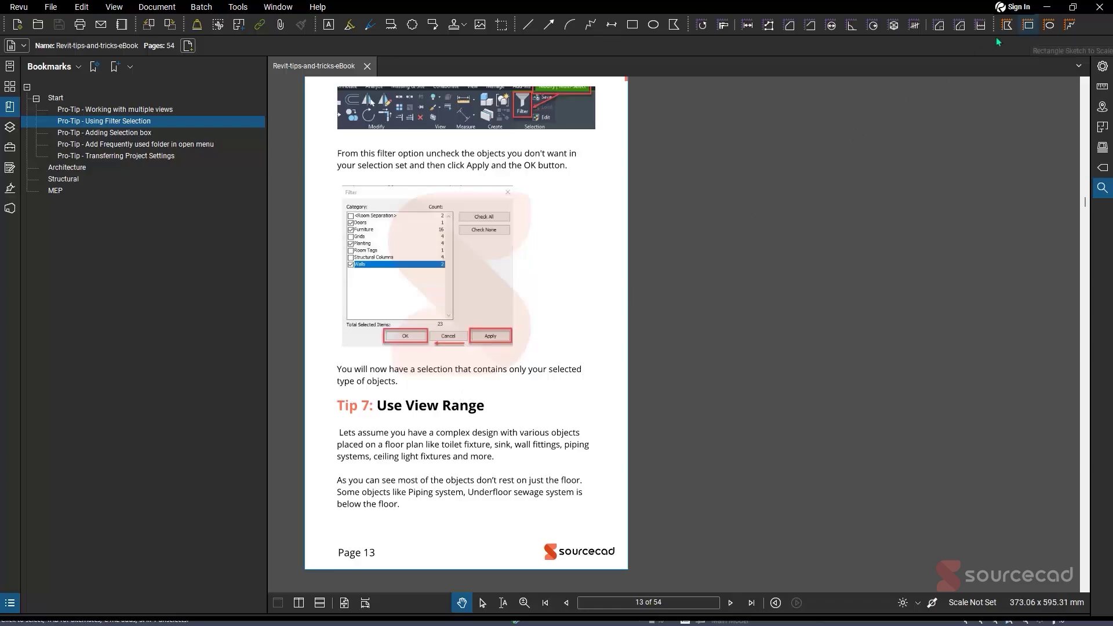
left_click(1047, 7)
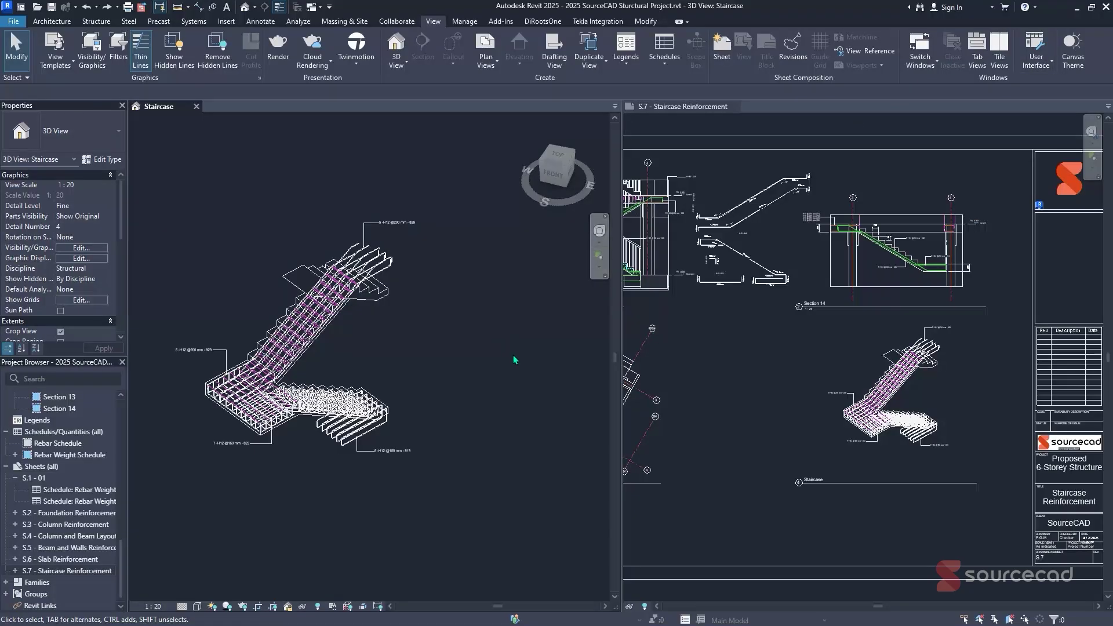
Window-select the staircase and filter the selection to its 27 Structural Rebar elements.
left_click_drag(490, 178, 163, 523)
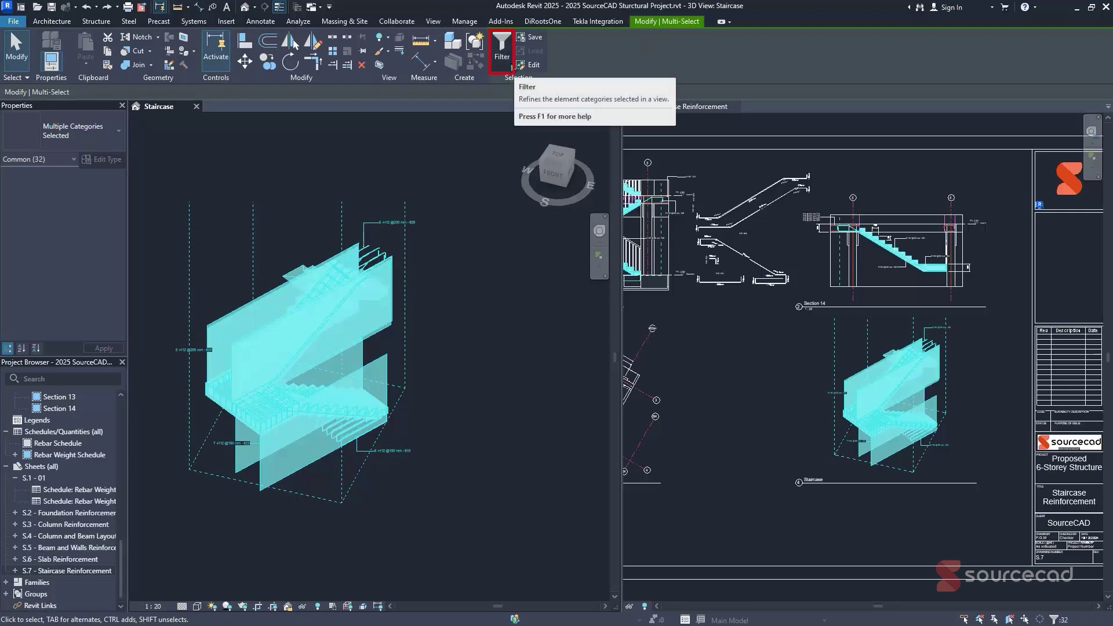
left_click(502, 53)
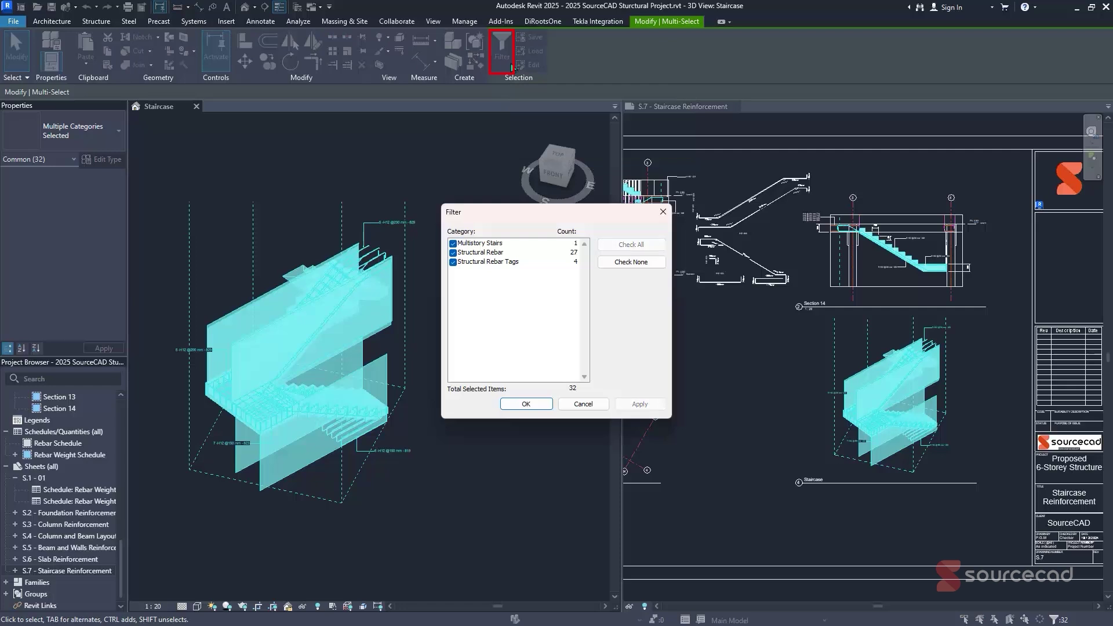
left_click(631, 264)
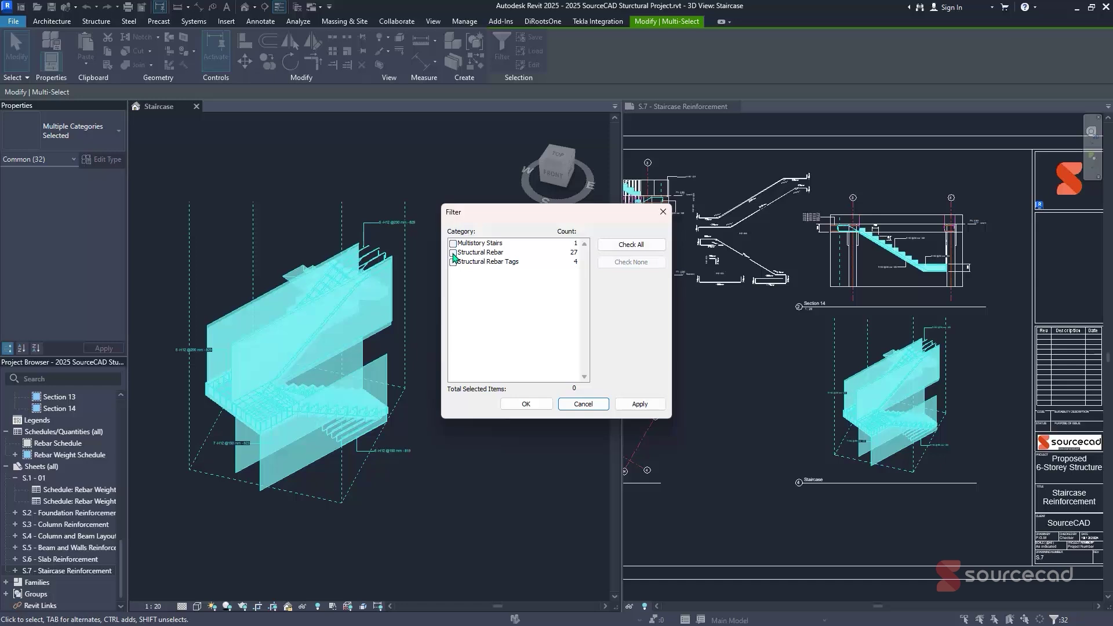
left_click(454, 253)
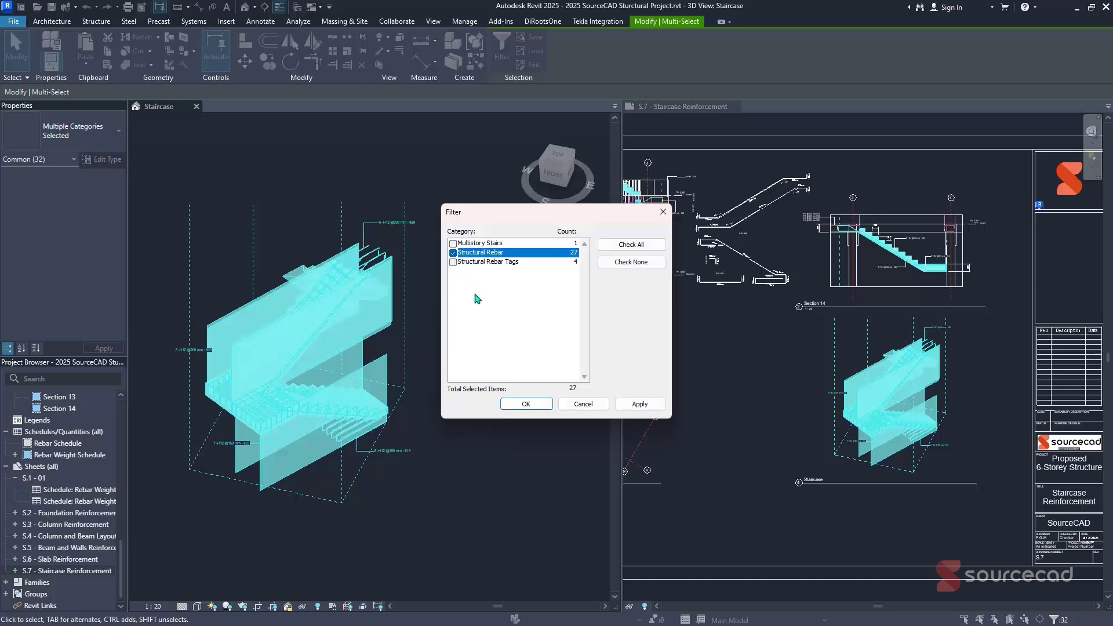
left_click(526, 404)
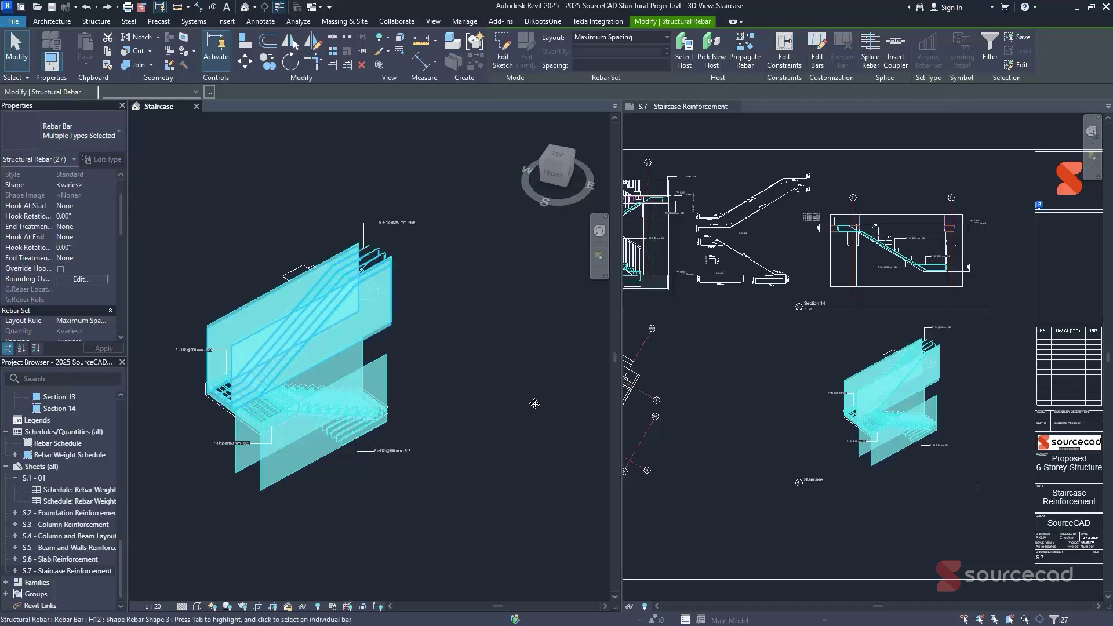
Hide the selected rebar elements in the 3D view, then undo to bring them back.
right_click(414, 300)
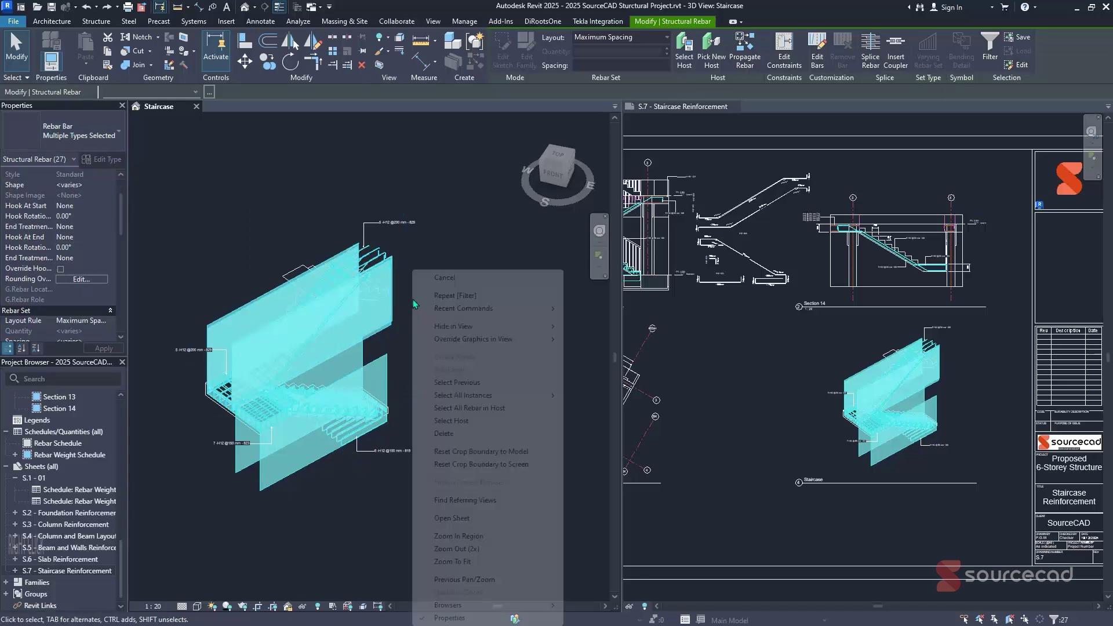
mouse_move(499, 326)
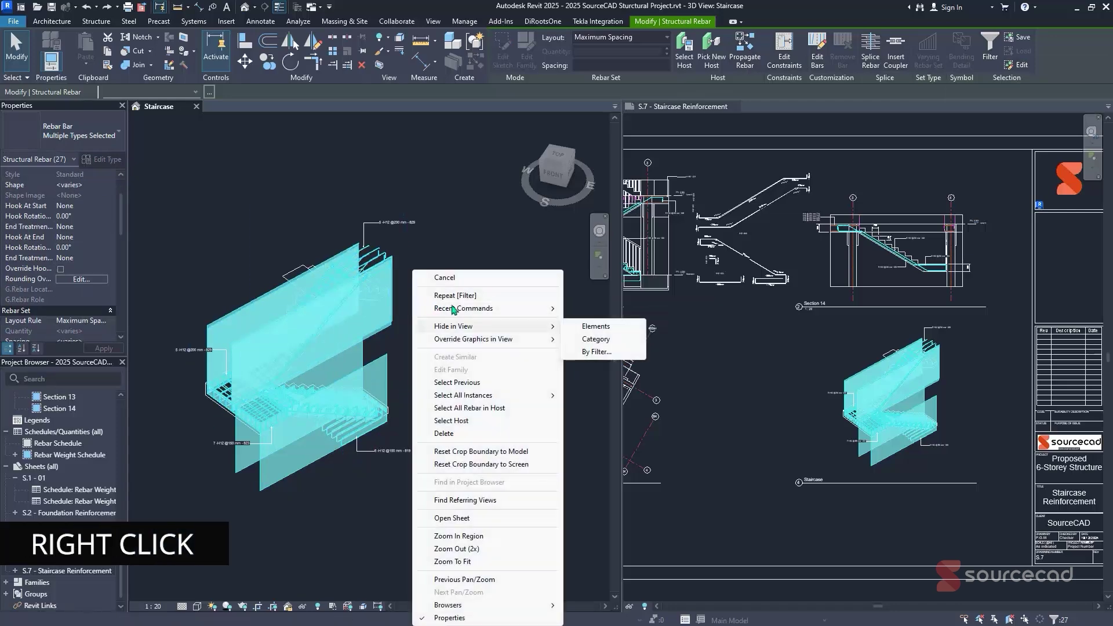
left_click(590, 327)
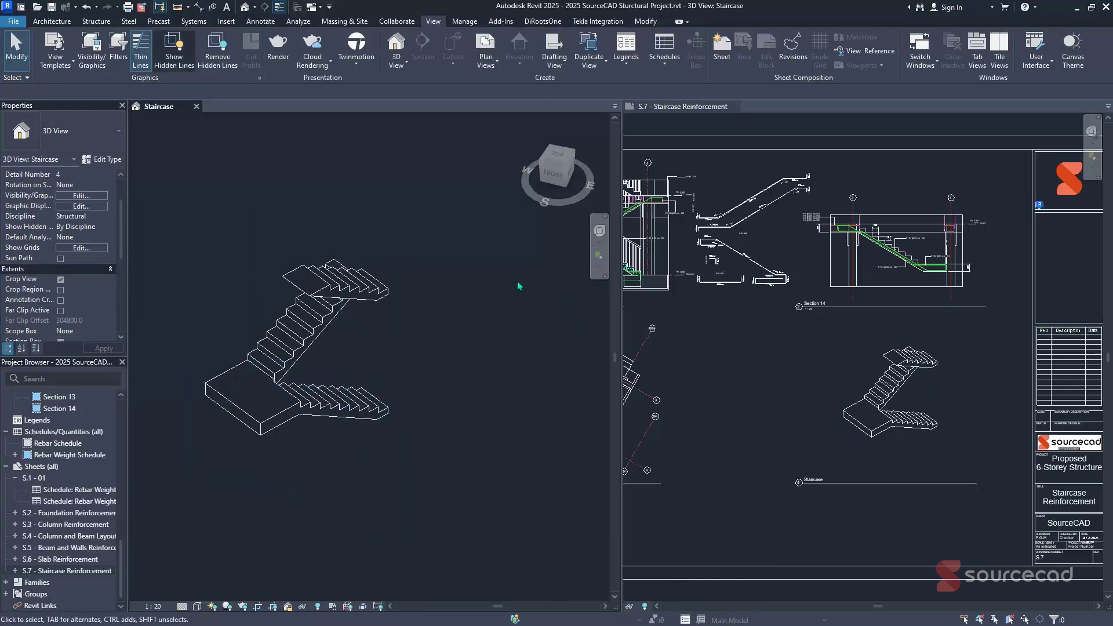
left_click(87, 8)
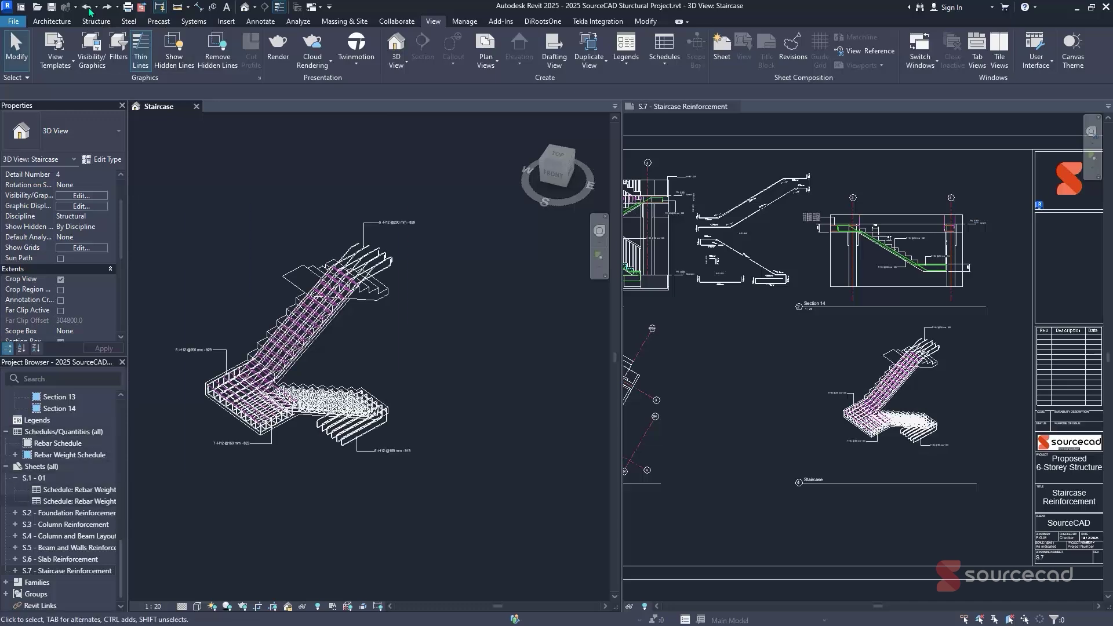
left_click(89, 8)
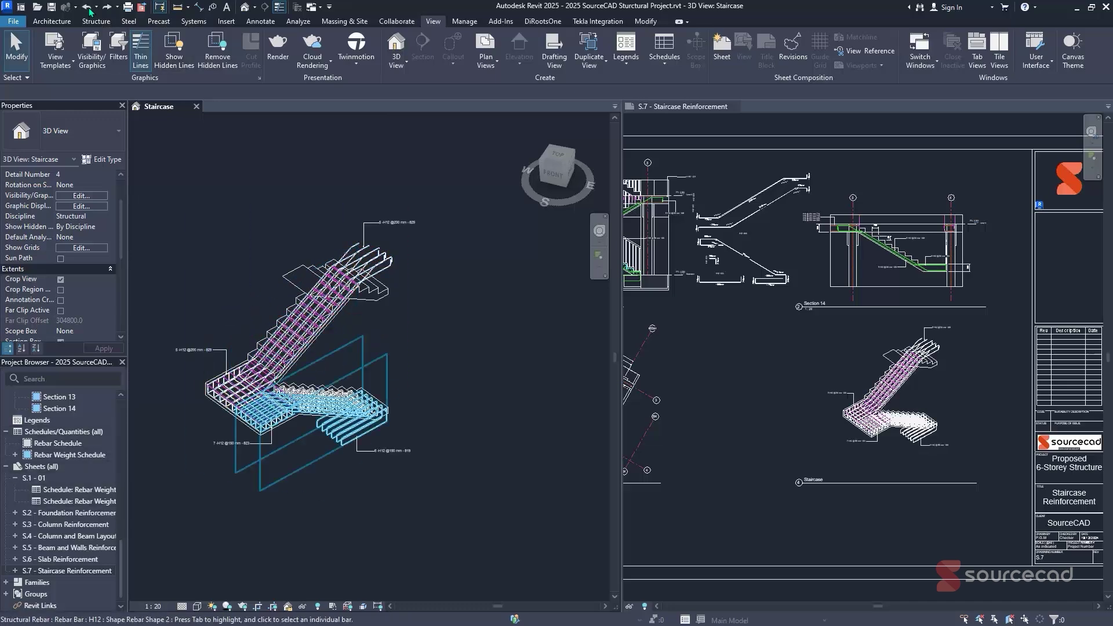
scroll(60, 480, "up", 10)
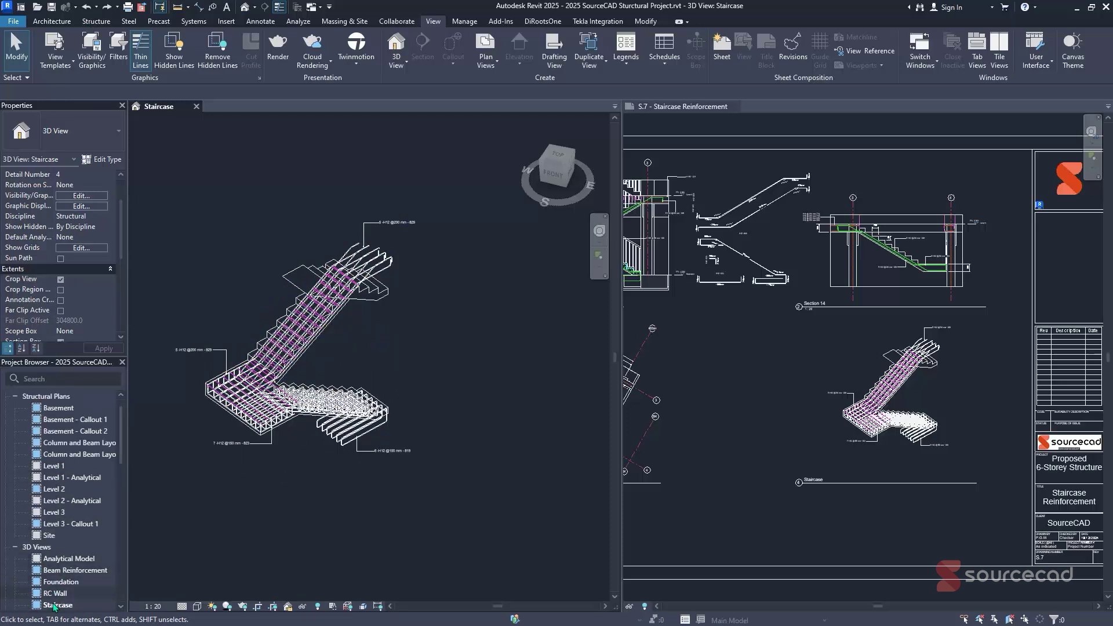
scroll(56, 606, "down", 1)
scroll(56, 607, "down", 1)
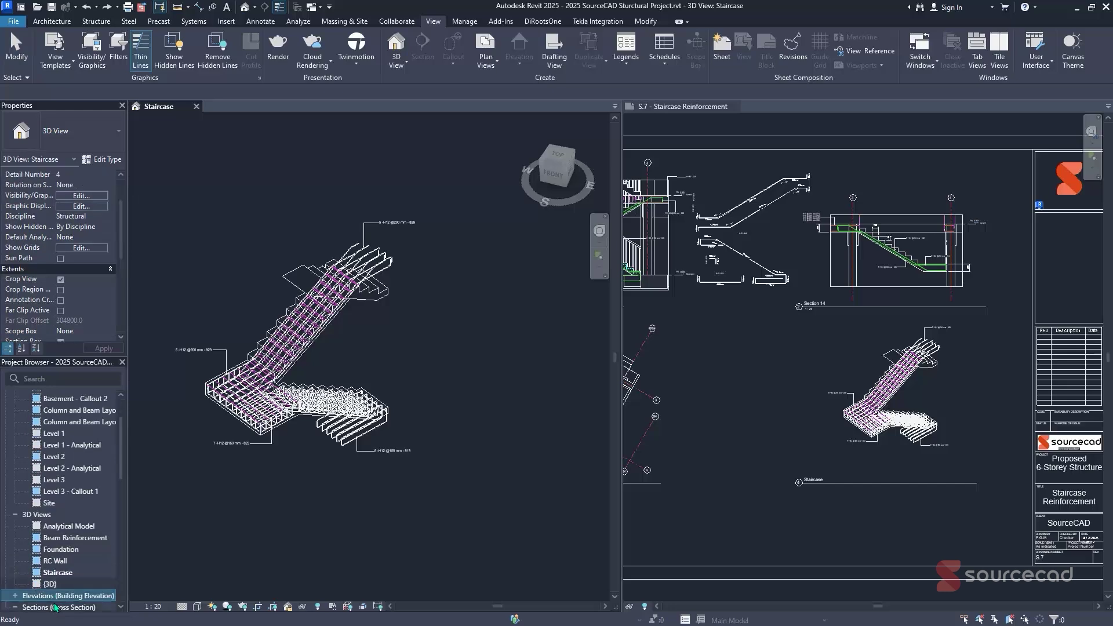
In the {3D} view, filter a full-model selection to Levels, Grids and Multi-segmented Grid (42 elements).
double_click(52, 584)
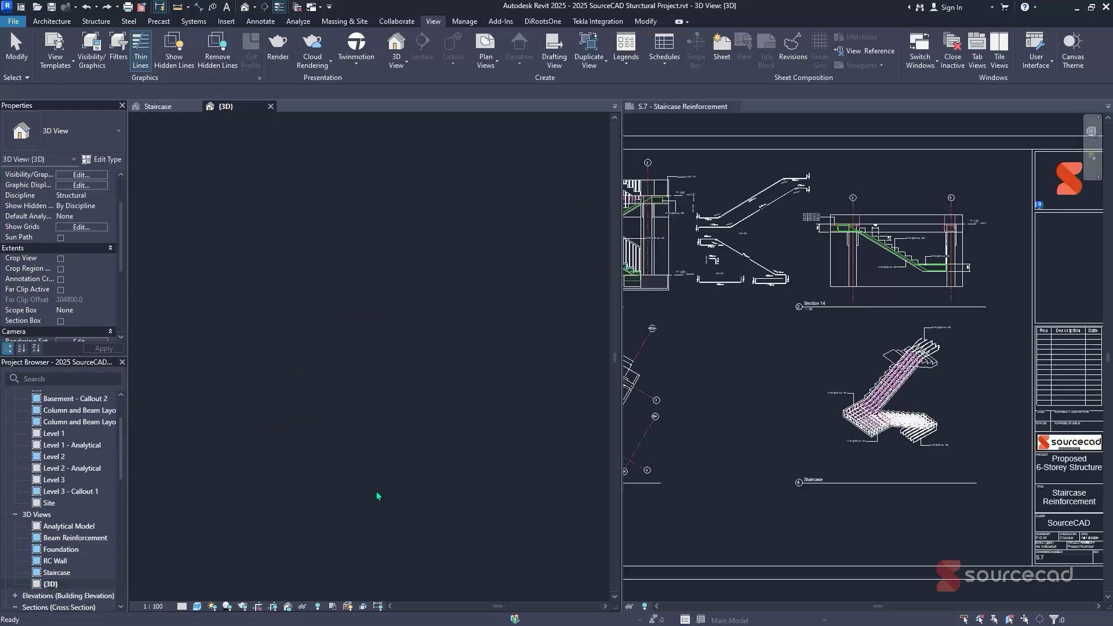
left_click_drag(514, 212, 223, 568)
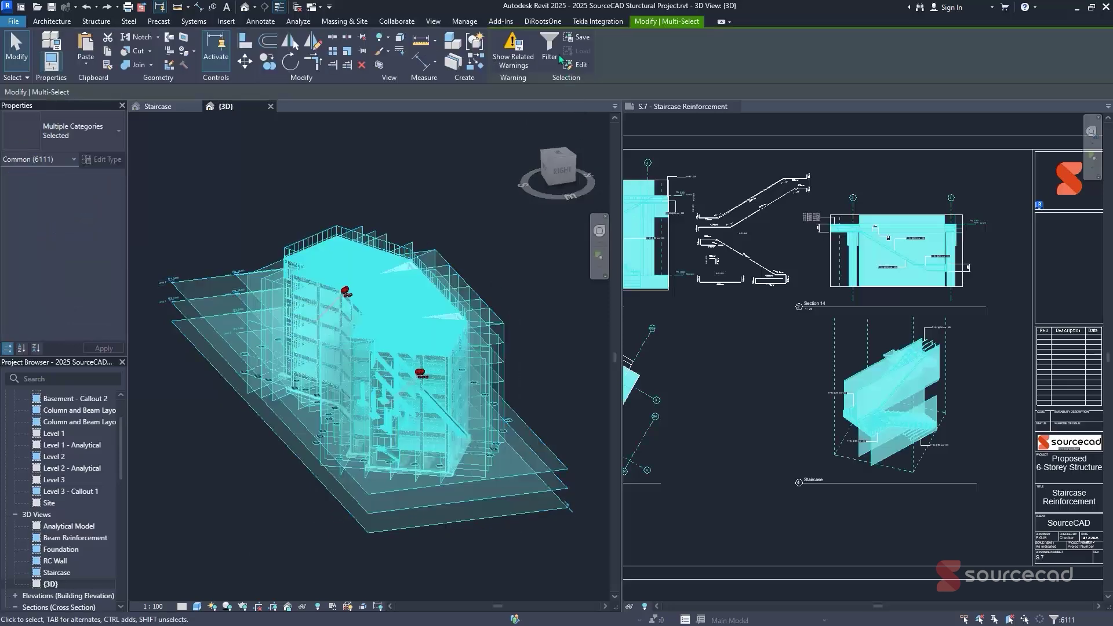
left_click(559, 58)
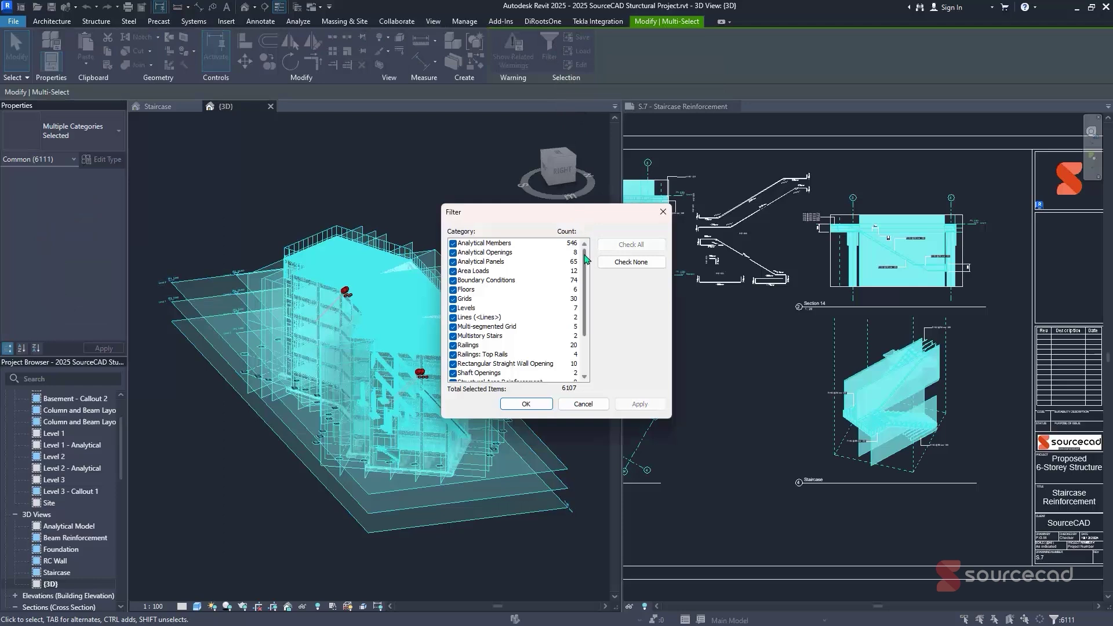
scroll(586, 258, "down", 2)
scroll(587, 290, "up", 2)
left_click(603, 264)
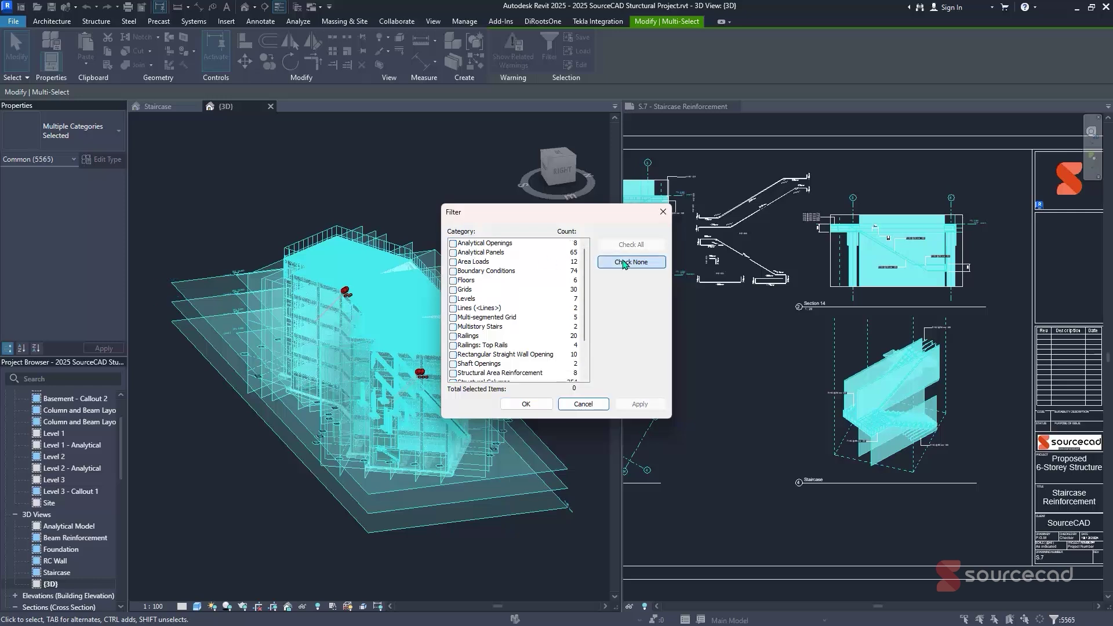
left_click(455, 299)
left_click(453, 290)
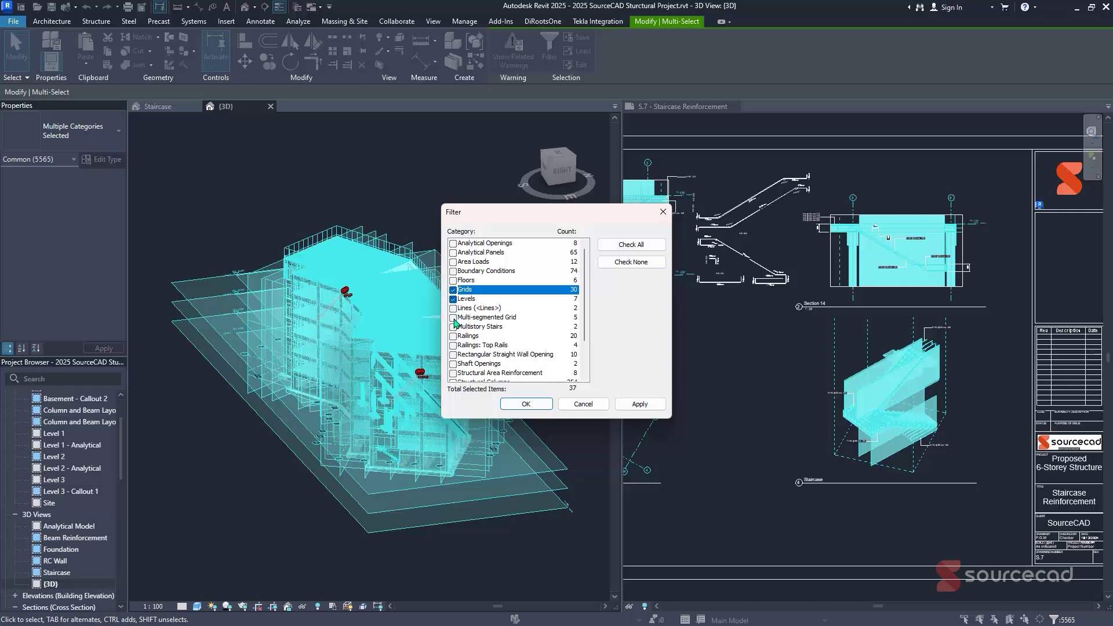
left_click(454, 318)
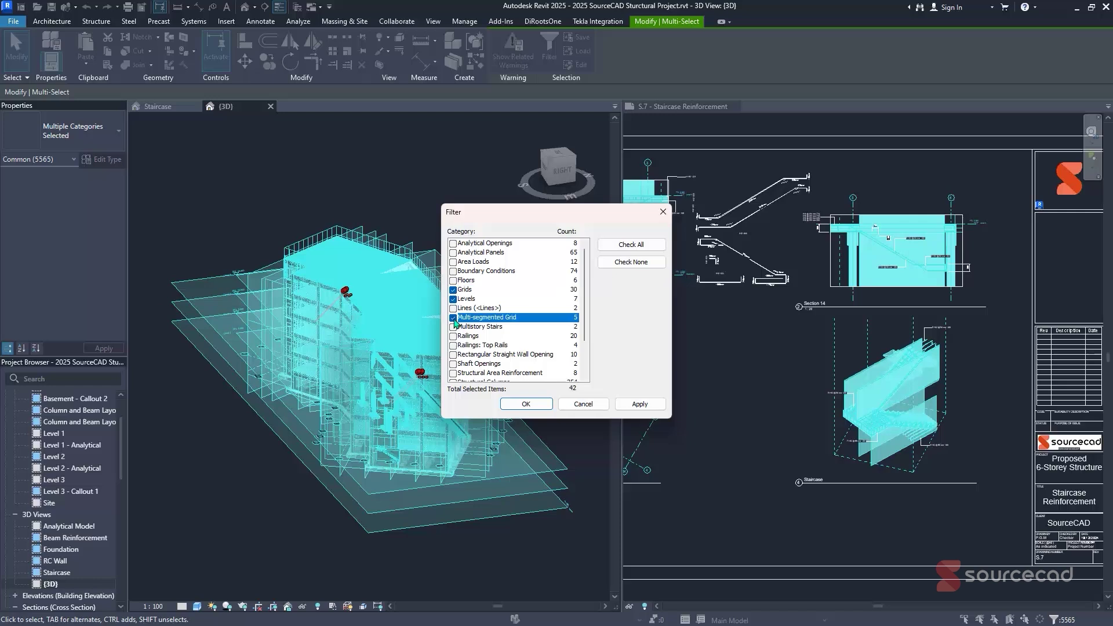
left_click(528, 404)
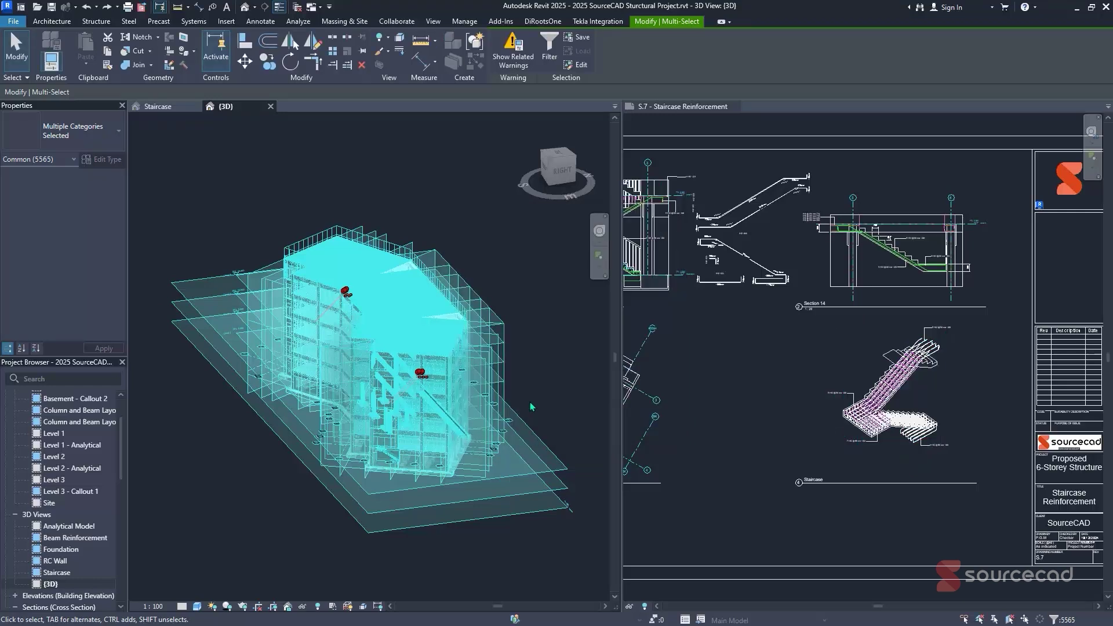
Hide the 42 selected levels and grids as elements in the {3D} view.
right_click(510, 308)
mouse_move(579, 351)
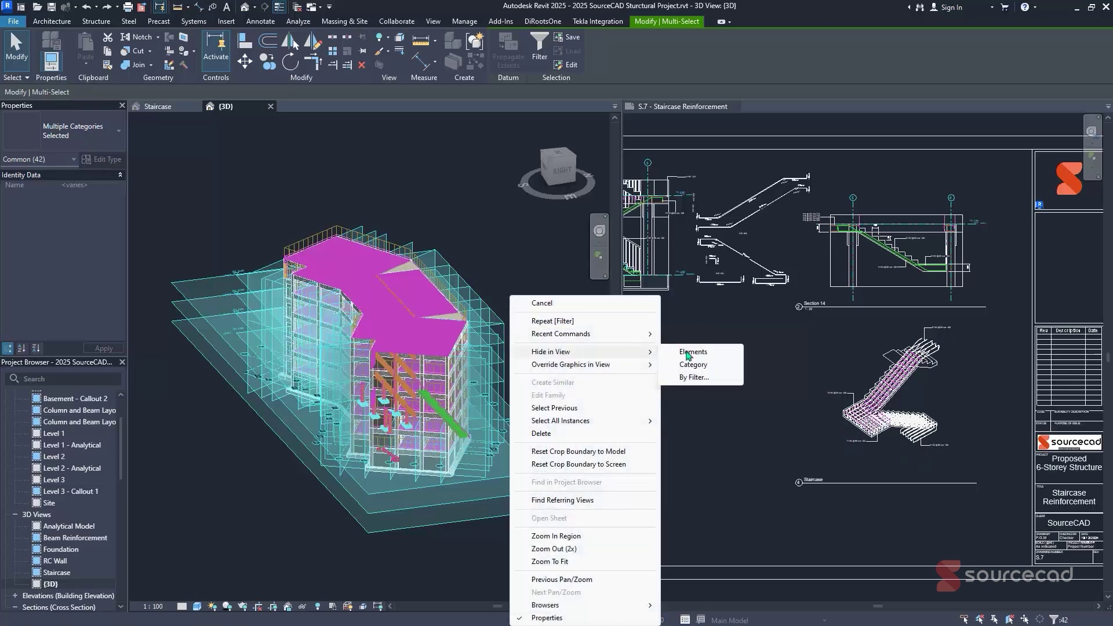
left_click(690, 352)
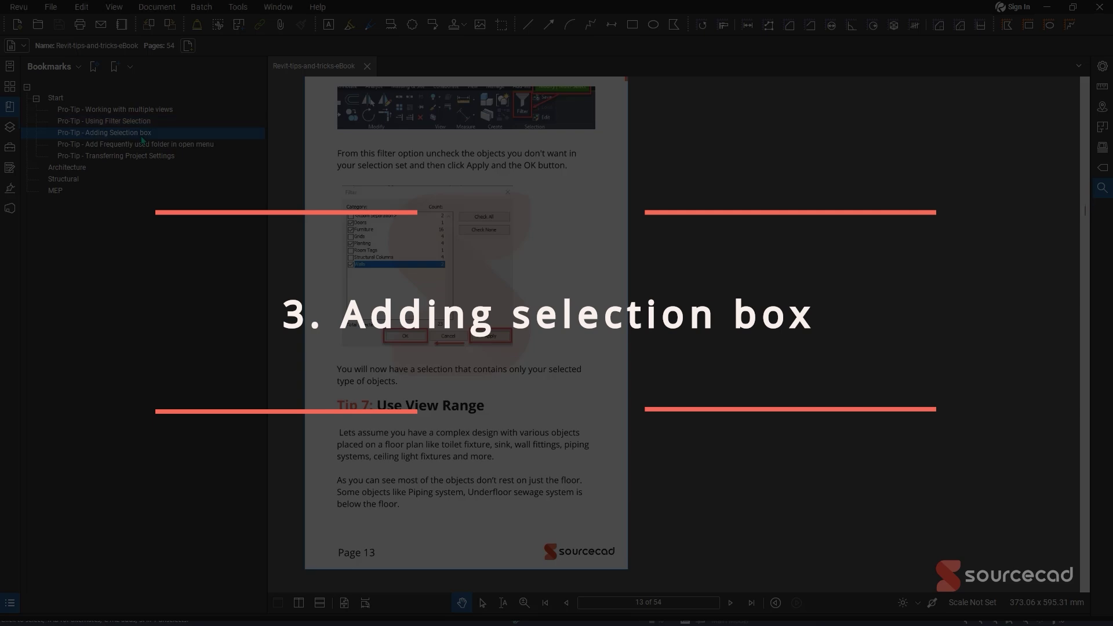
Read the Adding Selection box tip on pages 14–15, then minimize Revu.
left_click(142, 134)
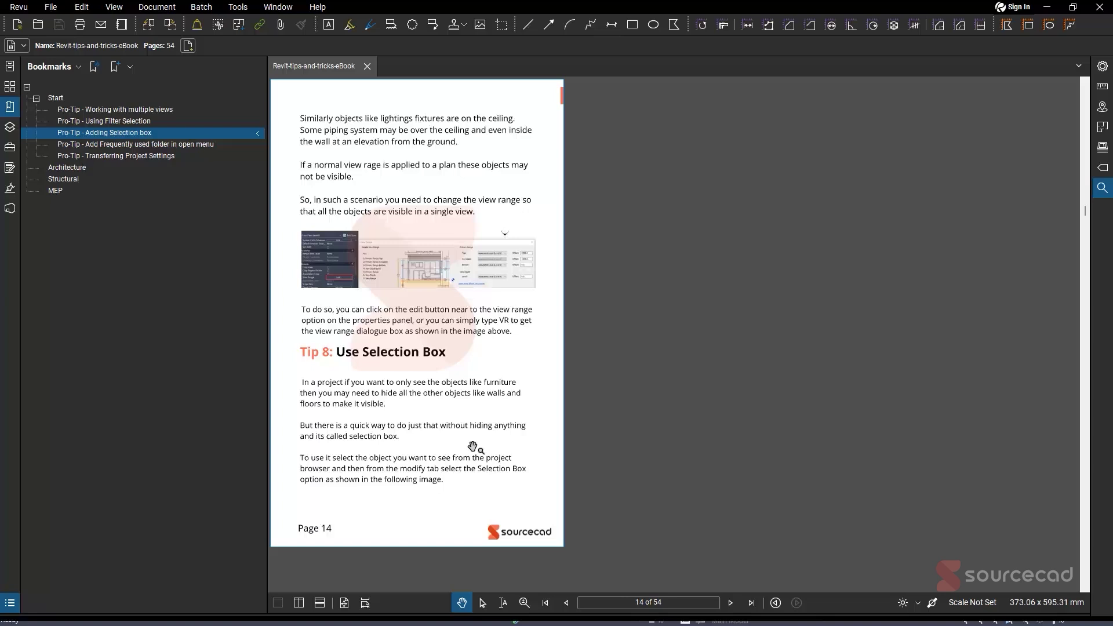
left_click(729, 602)
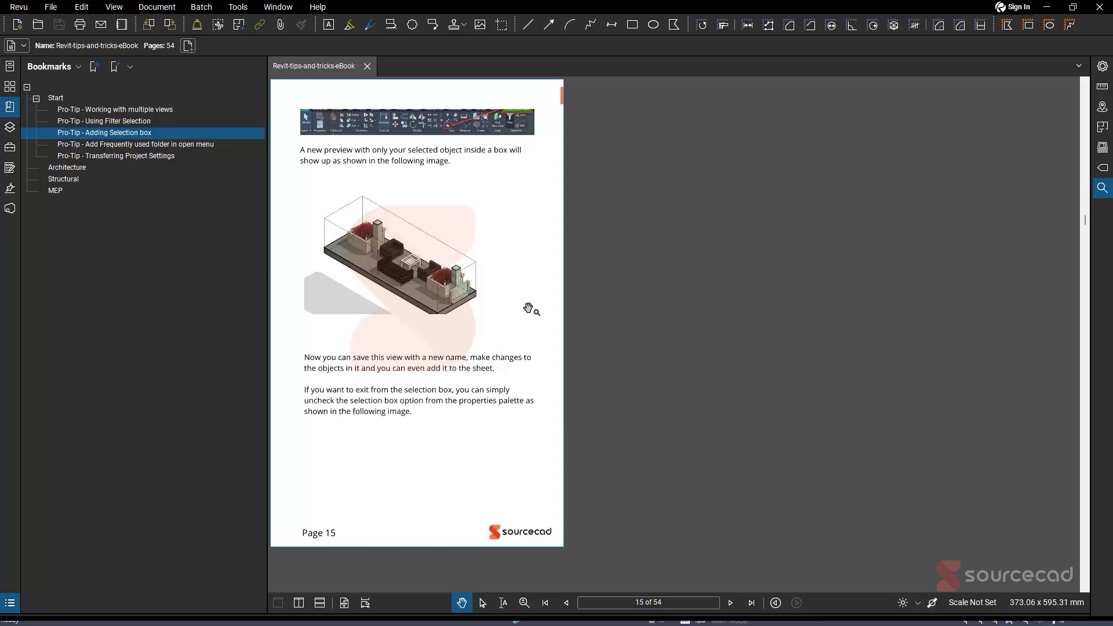
left_click(1047, 7)
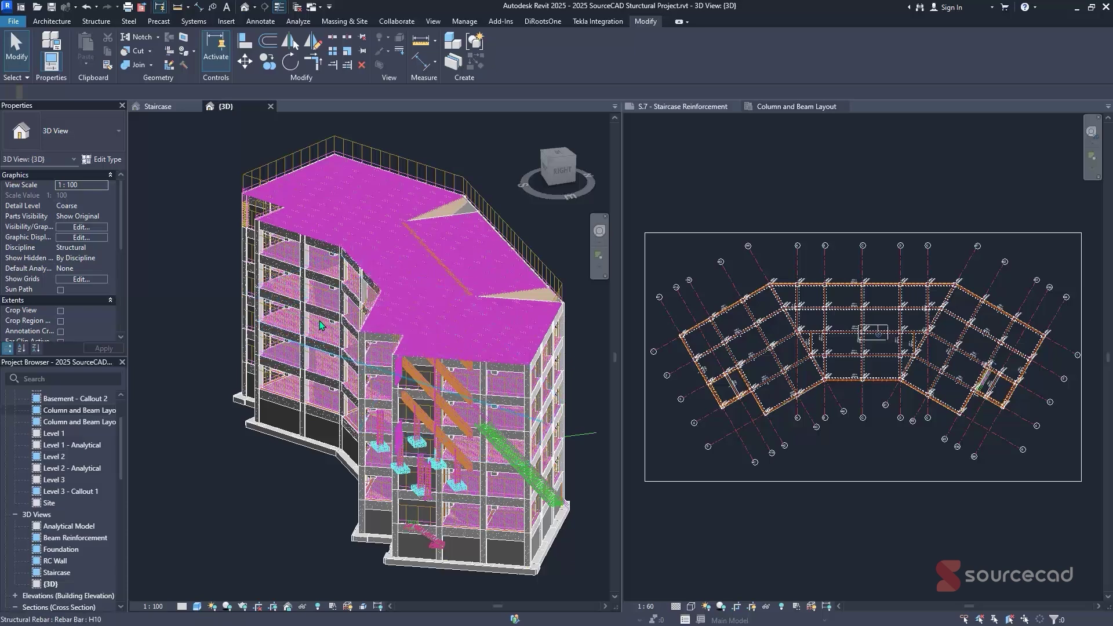
Zoom in and Tab-select the chain of four connected concrete beams along a floor edge.
scroll(321, 325, "up", 3)
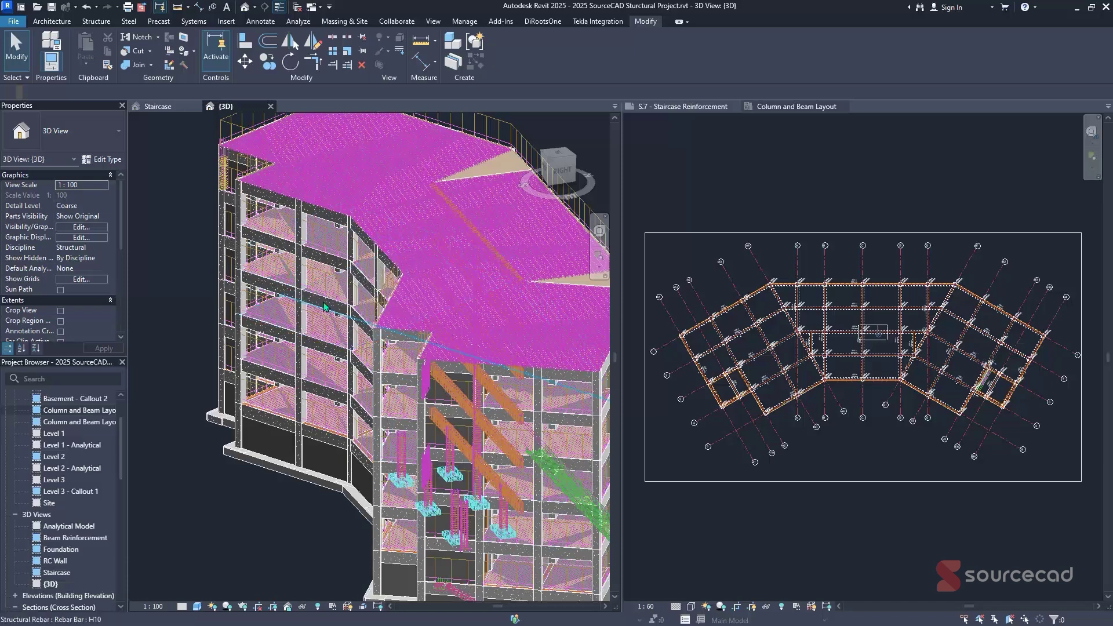
scroll(308, 300, "up", 2)
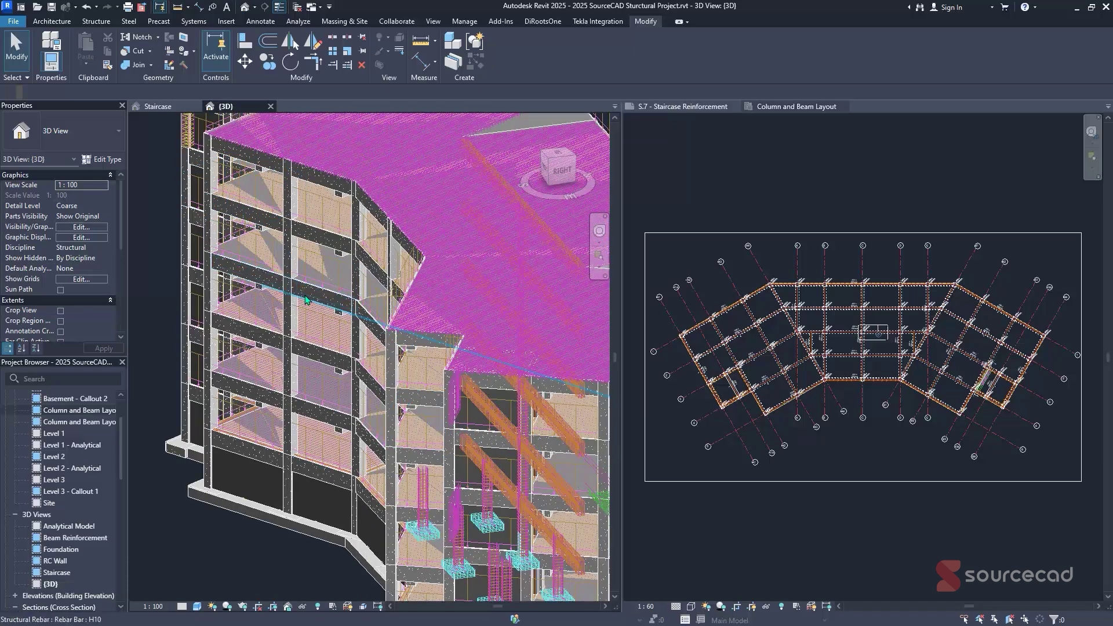
key("Tab")
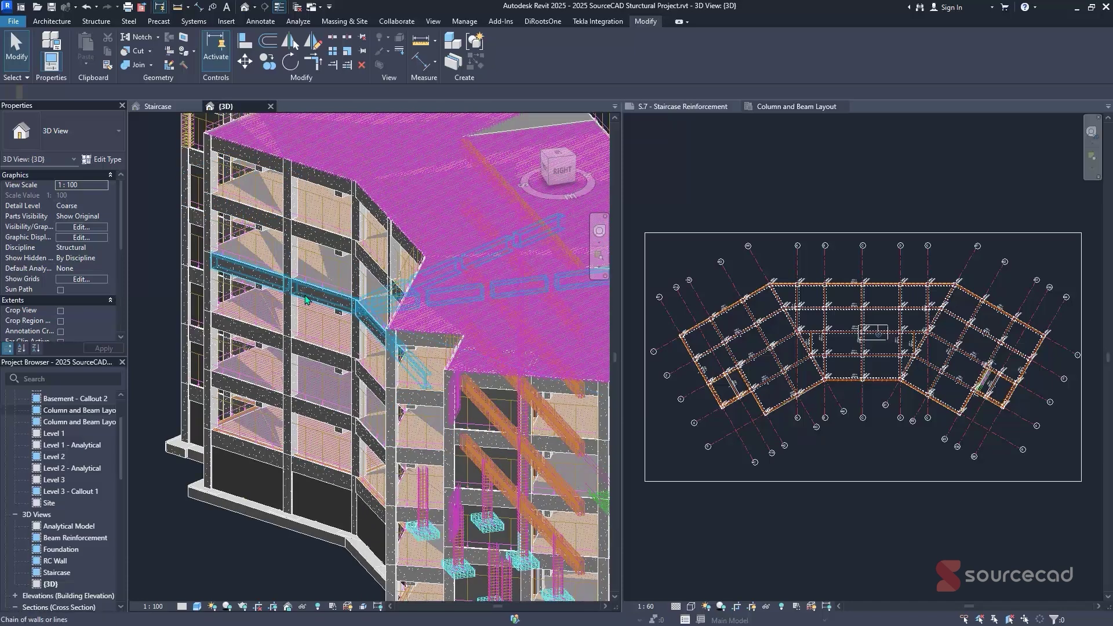
left_click(308, 300)
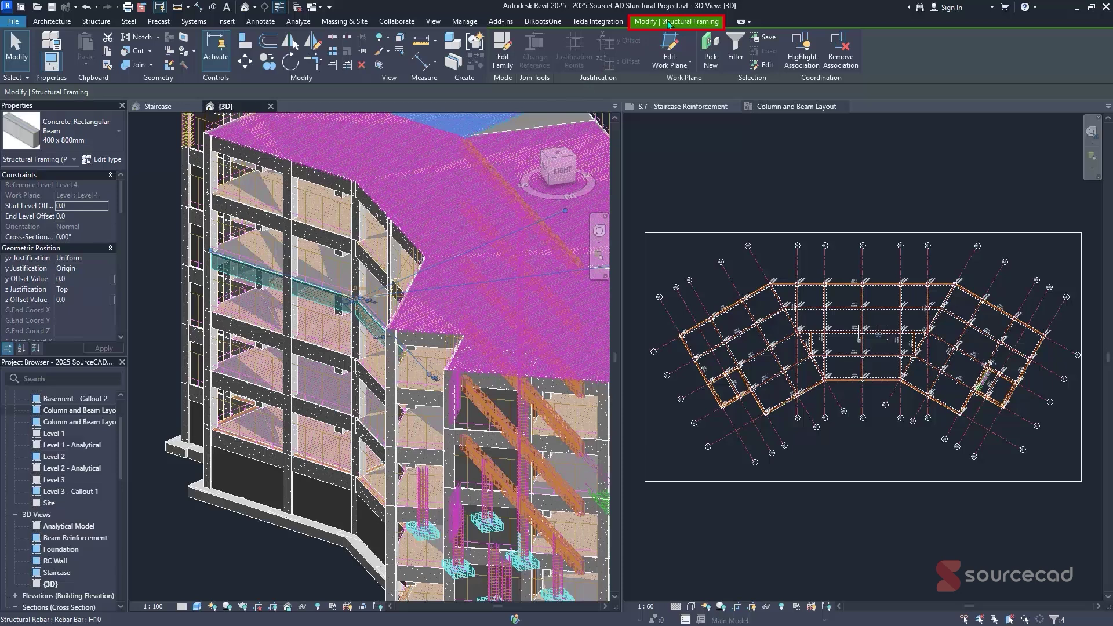
Box the beam chain's floor with Selection Box, then trim it to a narrow slice including the columns.
left_click(383, 71)
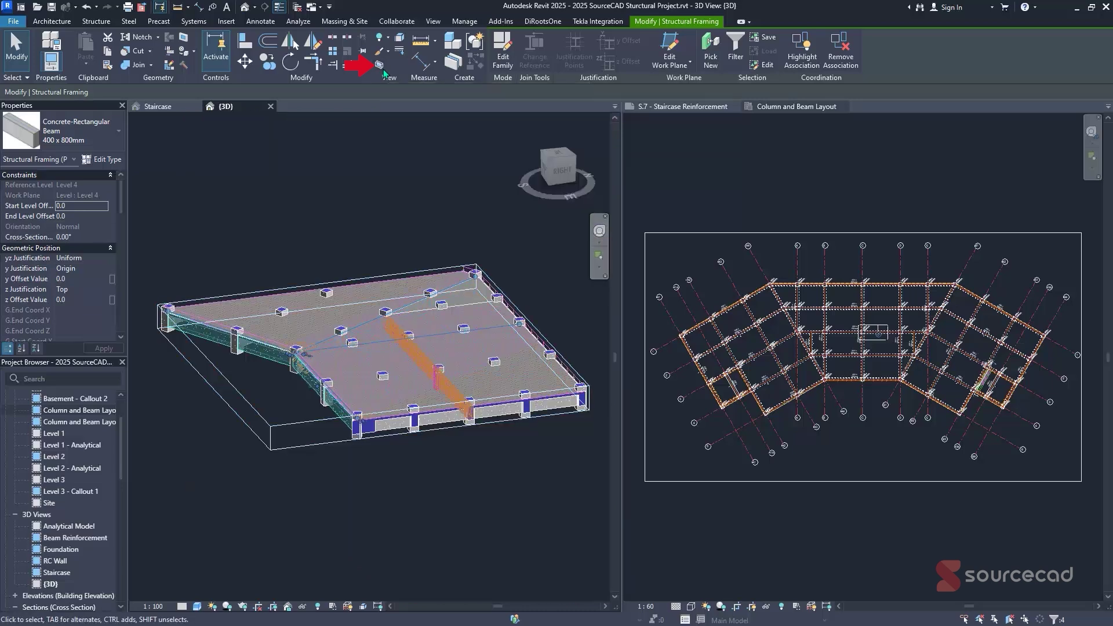
left_click(291, 425)
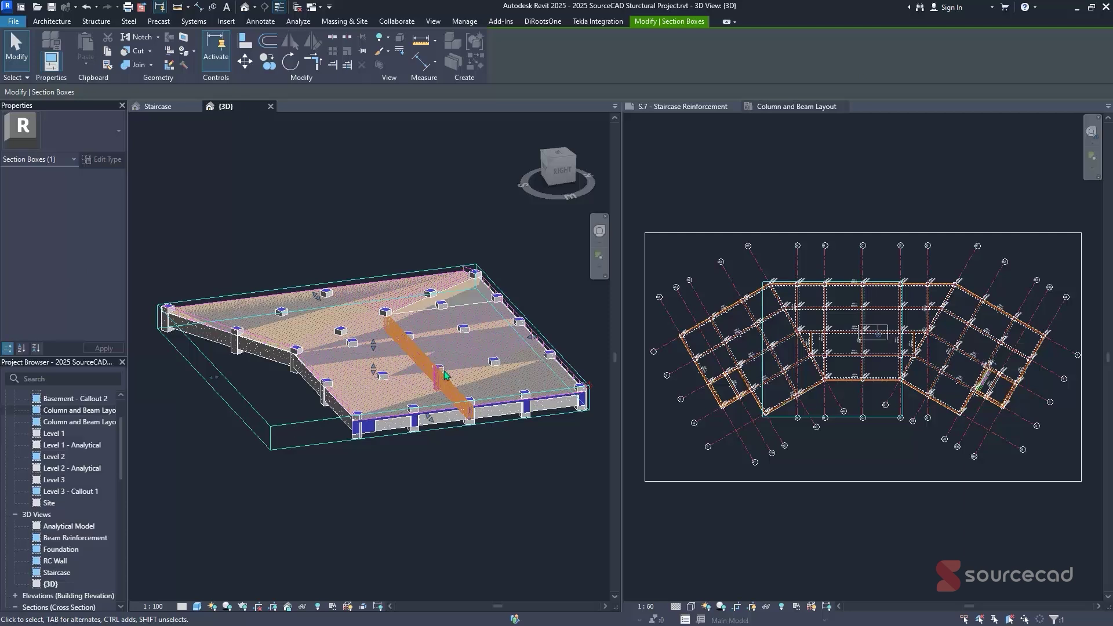
left_click_drag(533, 337, 480, 349)
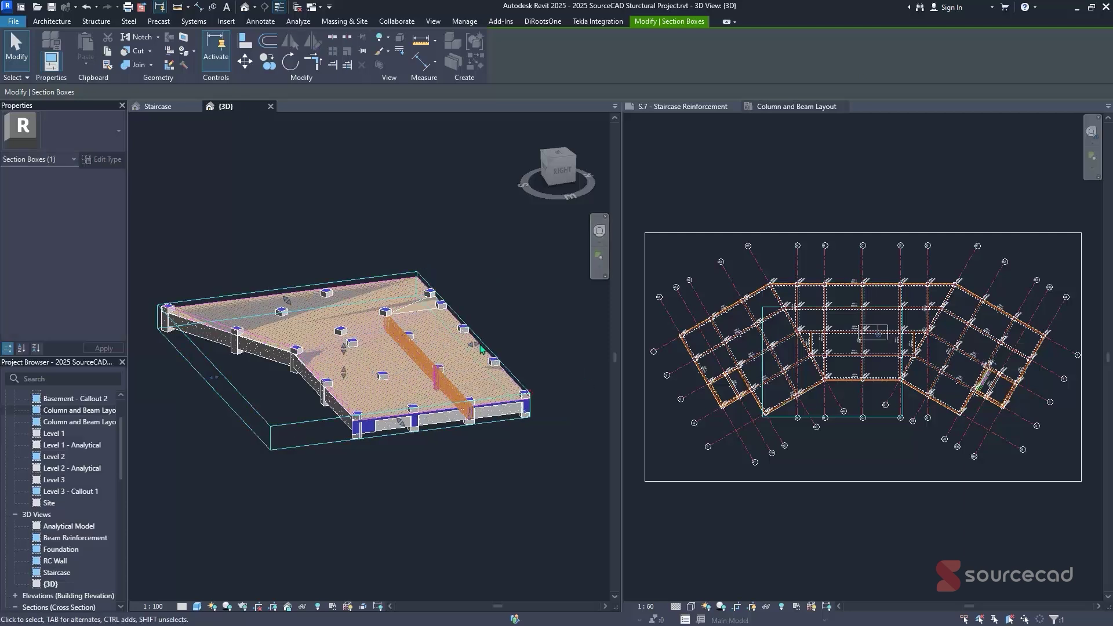
left_click_drag(357, 353, 293, 415)
Finish the box resize, undo and redo it, then clear Section Box to show the whole building.
left_click(473, 308)
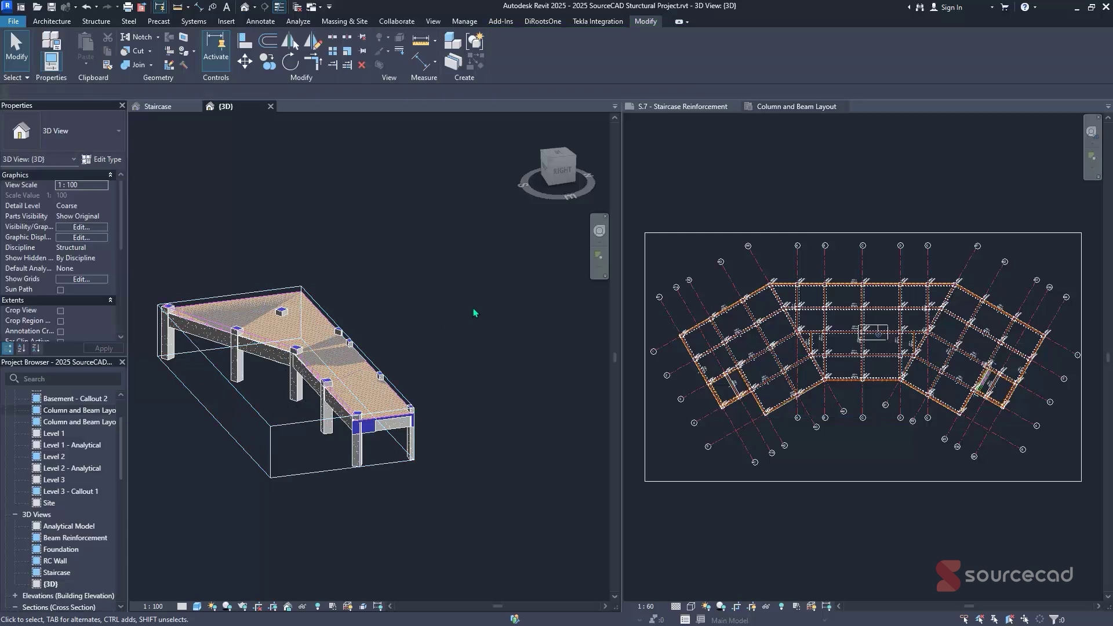
key("ctrl+z")
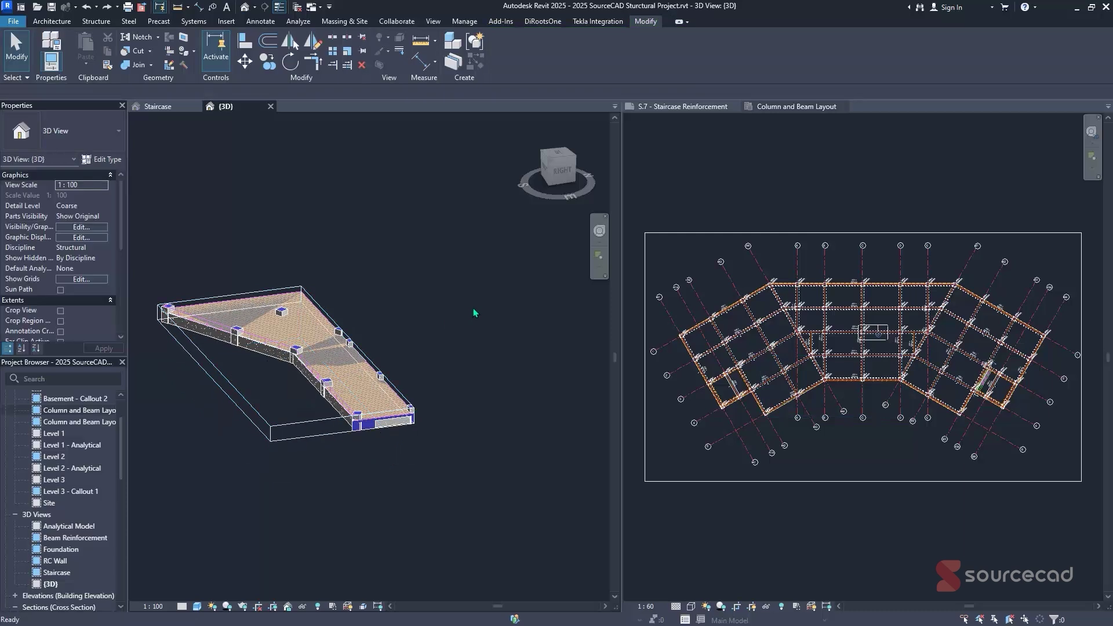
key("ctrl+y")
scroll(68, 284, "down", 3)
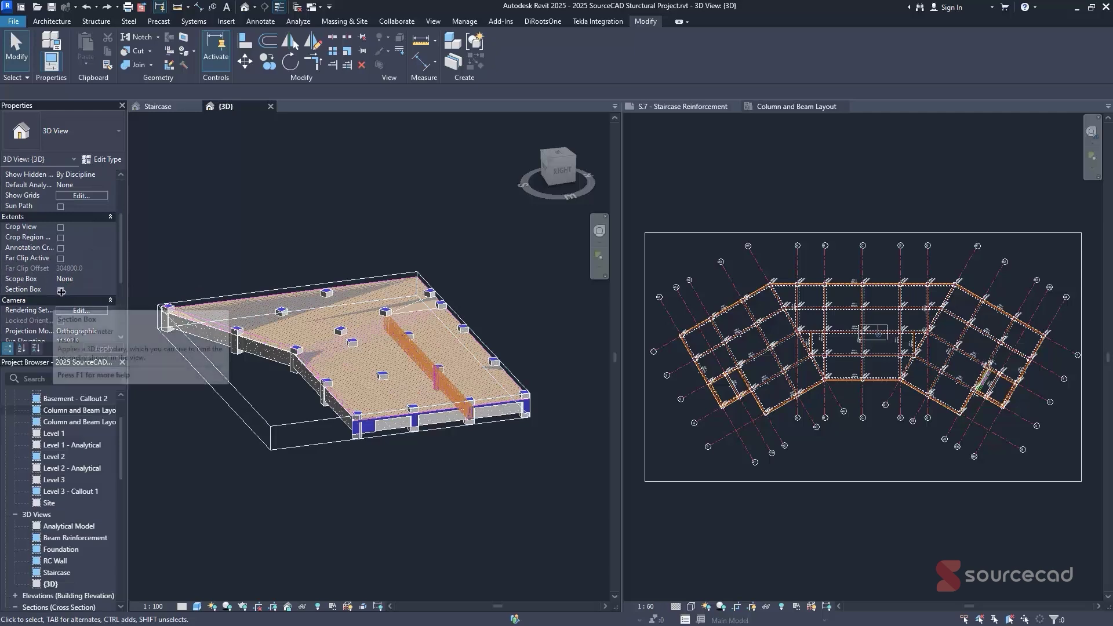
left_click(61, 290)
left_click(104, 348)
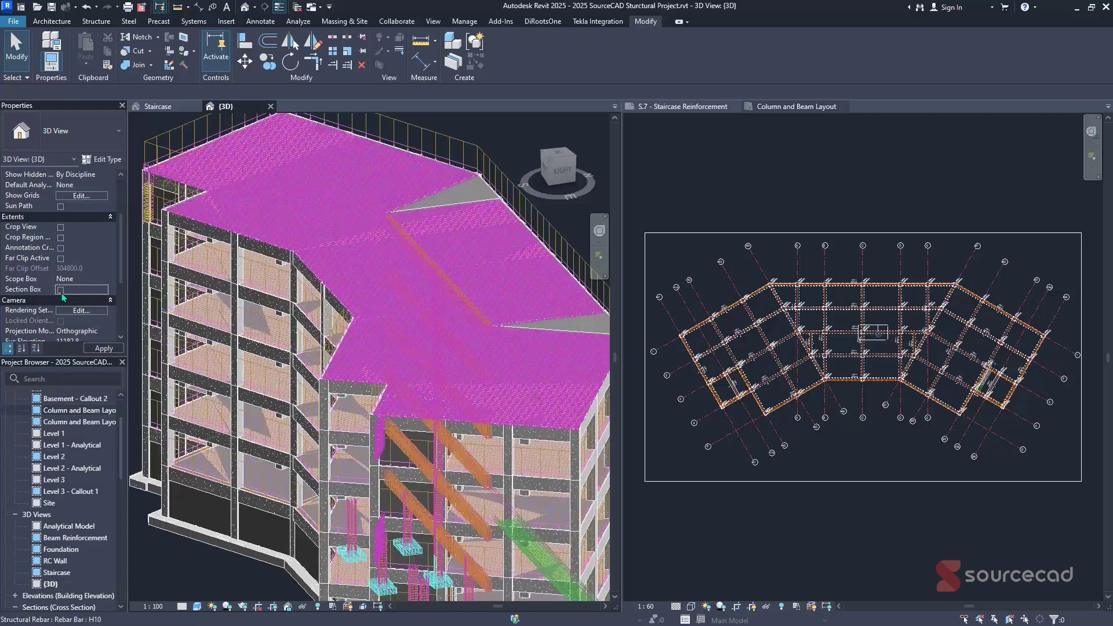
Re-enable Section Box in the 3D view's Extents so it encloses the full model.
scroll(497, 217, "down", 3)
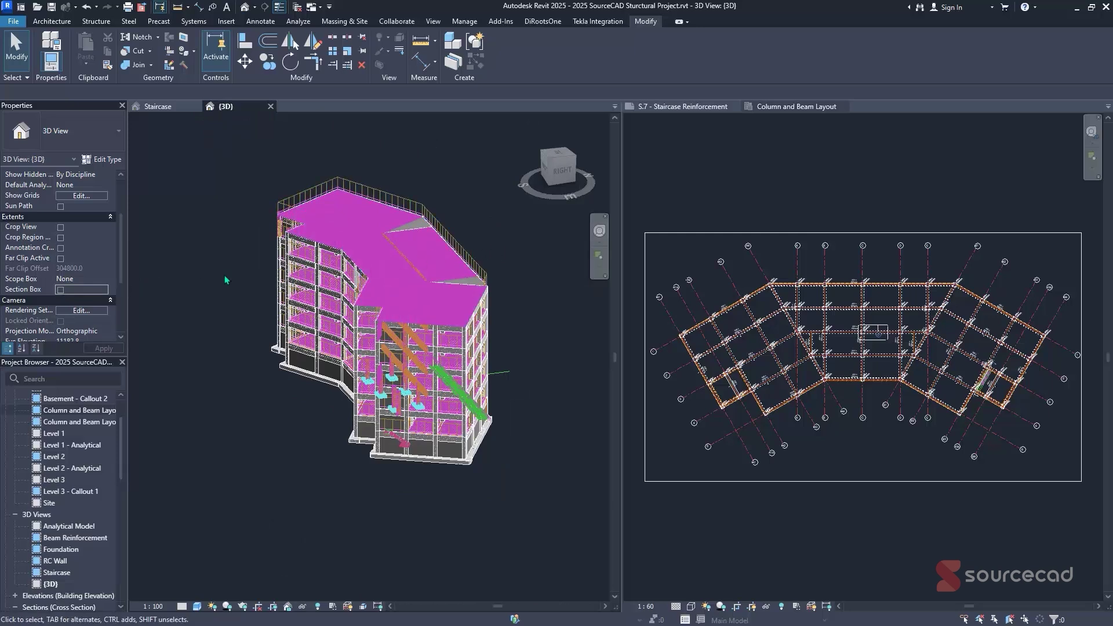
left_click(60, 290)
left_click(242, 411)
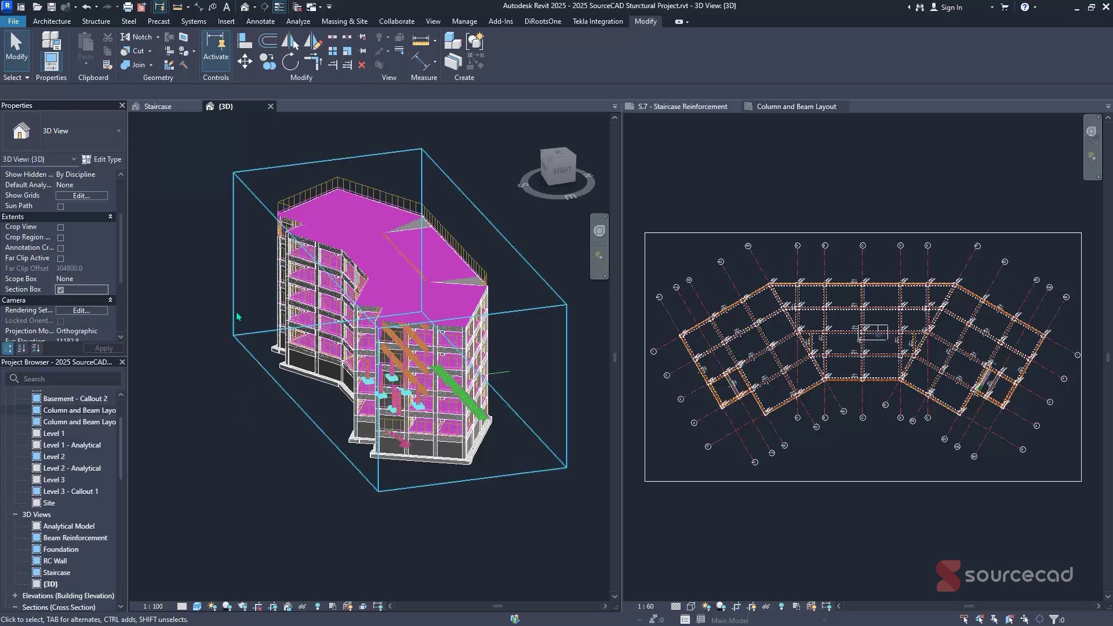
Drag the section box's side faces inward to crop the model to one end slice.
left_click(233, 218)
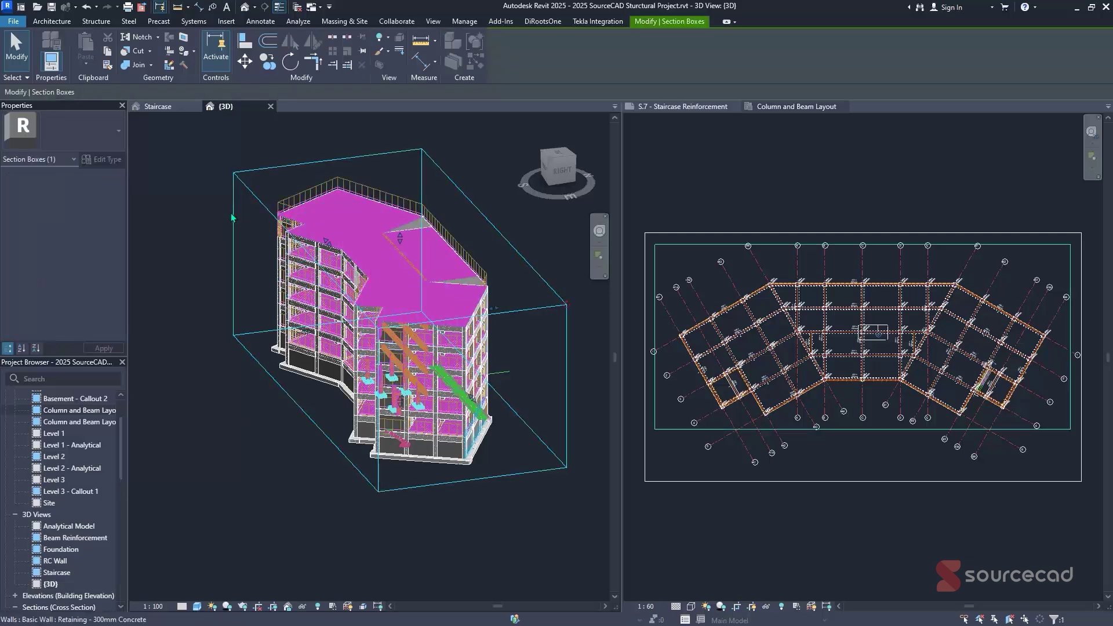
left_click(308, 336)
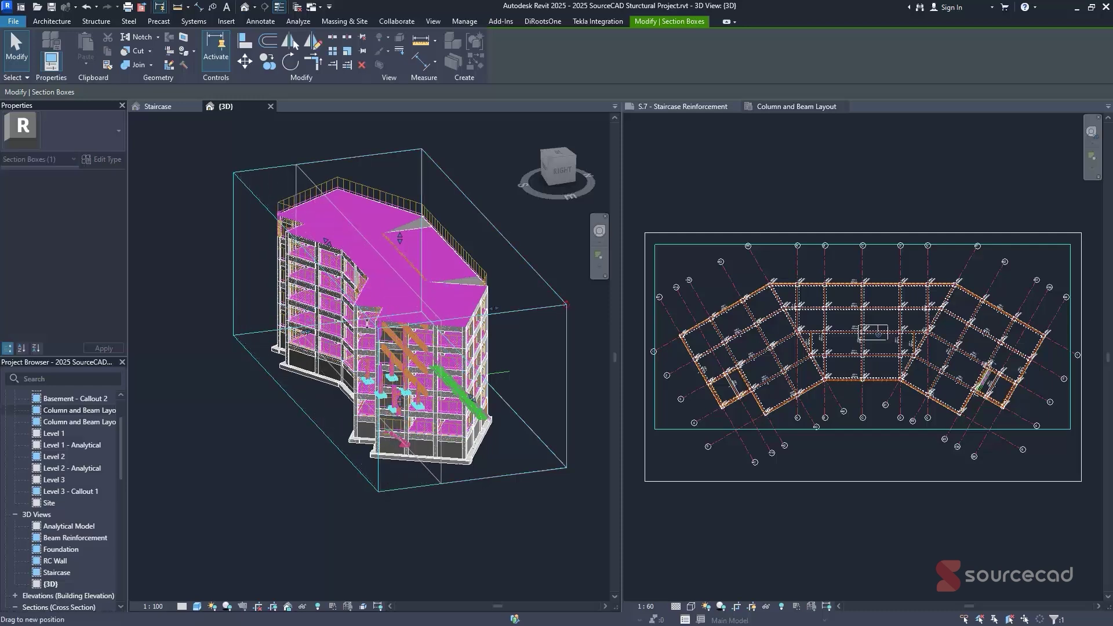
left_click_drag(364, 340, 363, 341)
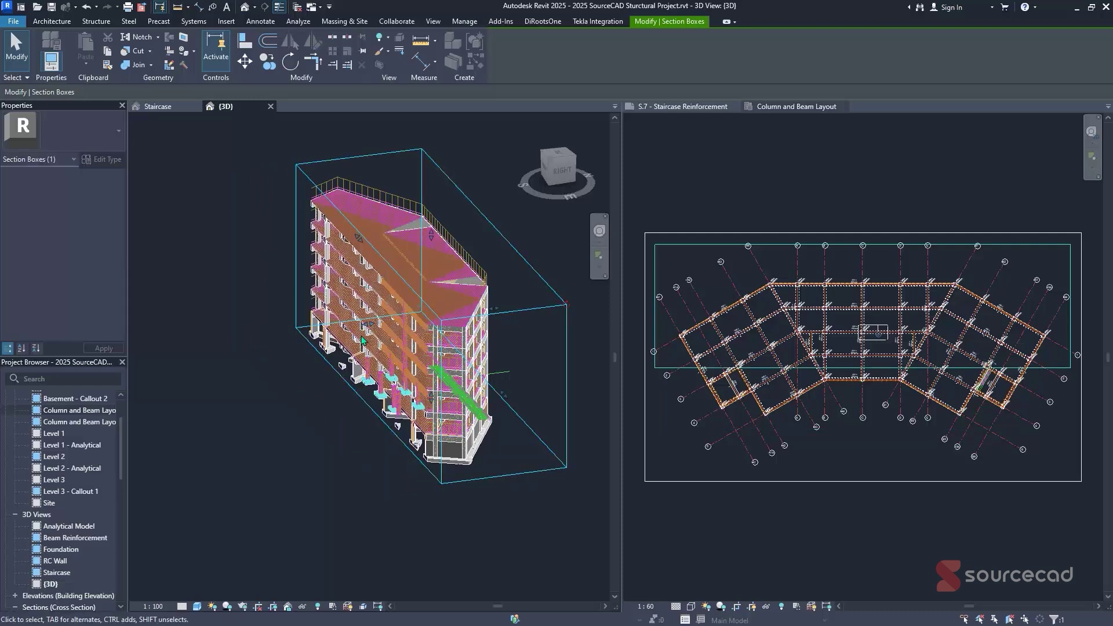
left_click_drag(434, 309, 399, 309)
left_click(534, 317)
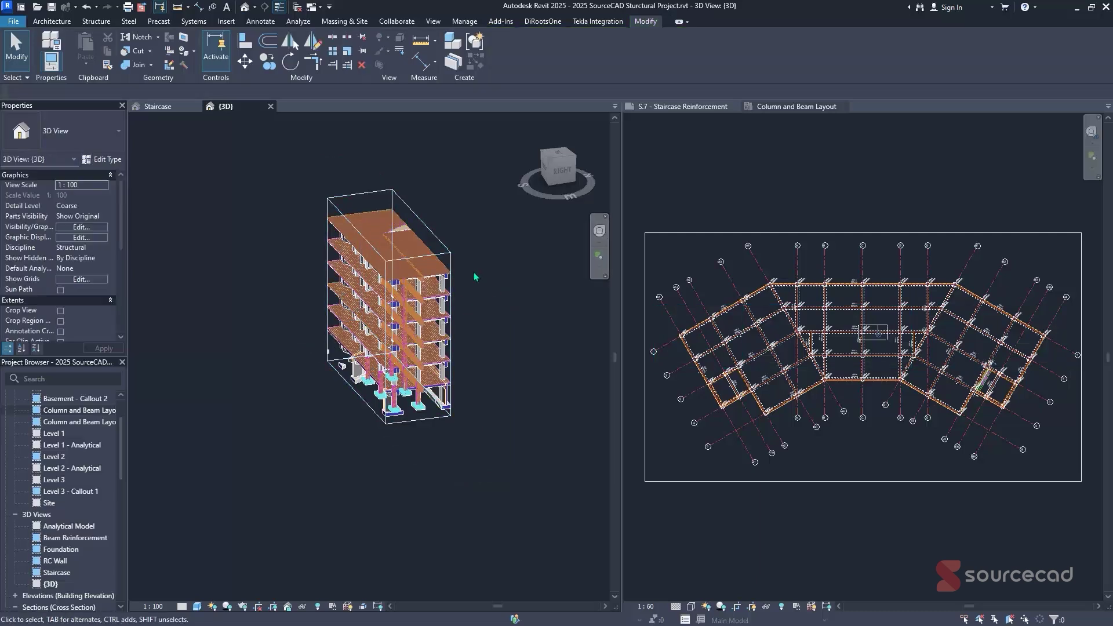
Orbit and zoom the cropped six-storey model to inspect the slice from the back.
middle_click_drag(475, 277, 481, 281, "shift")
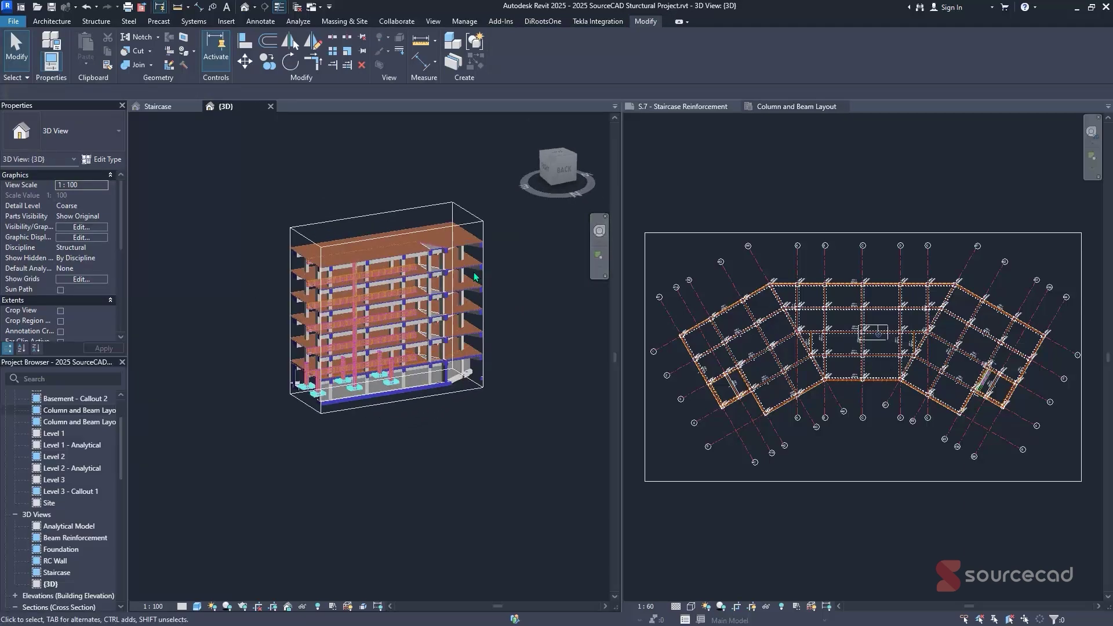
scroll(478, 278, "up", 8)
scroll(392, 490, "down", 10)
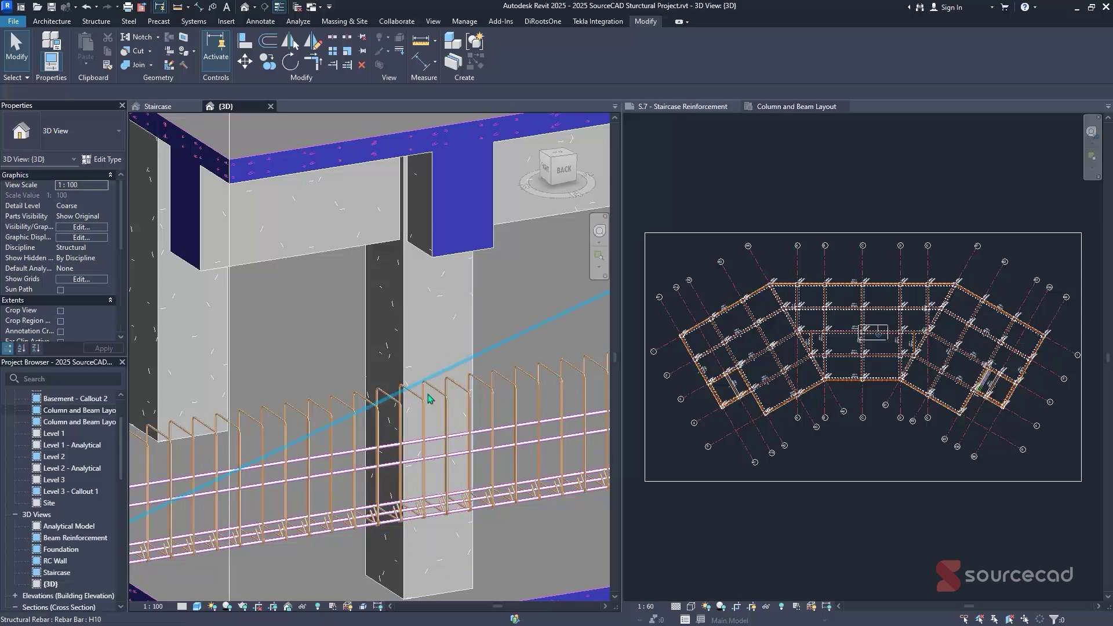
scroll(392, 490, "up", 6)
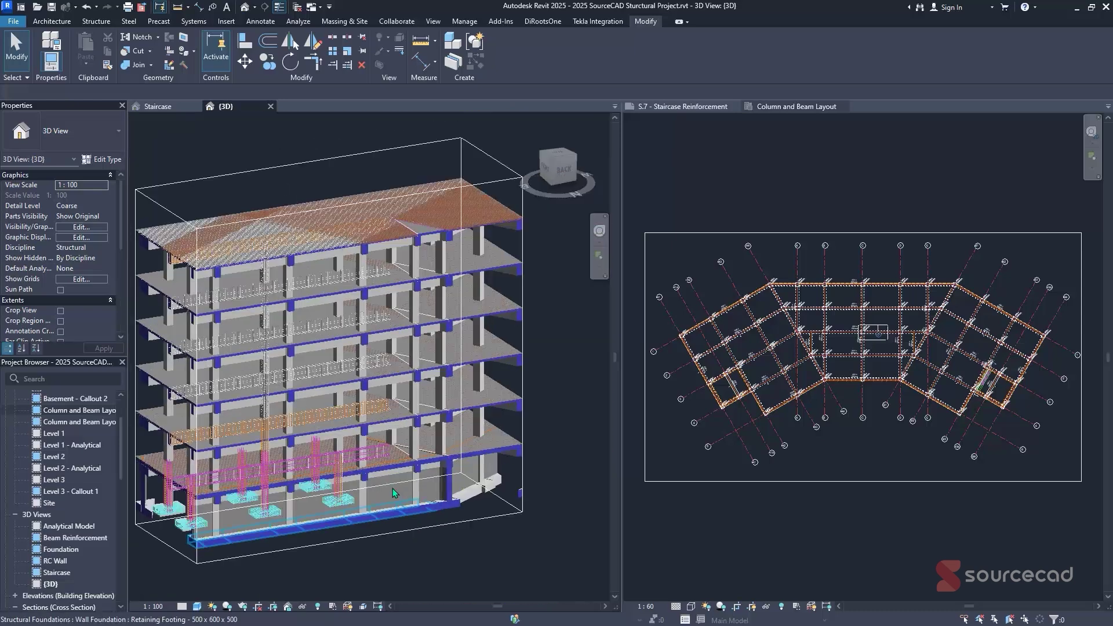
scroll(392, 490, "down", 1)
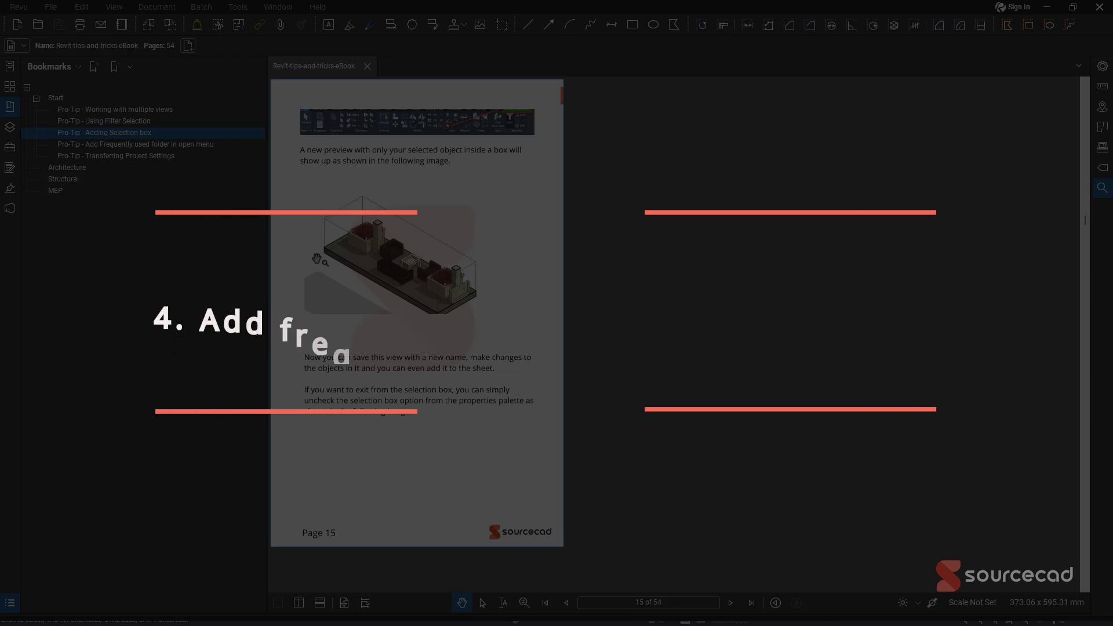
Read the eBook's Tip 12 on frequently used folders, then return to Revit's Insert tools.
left_click(182, 145)
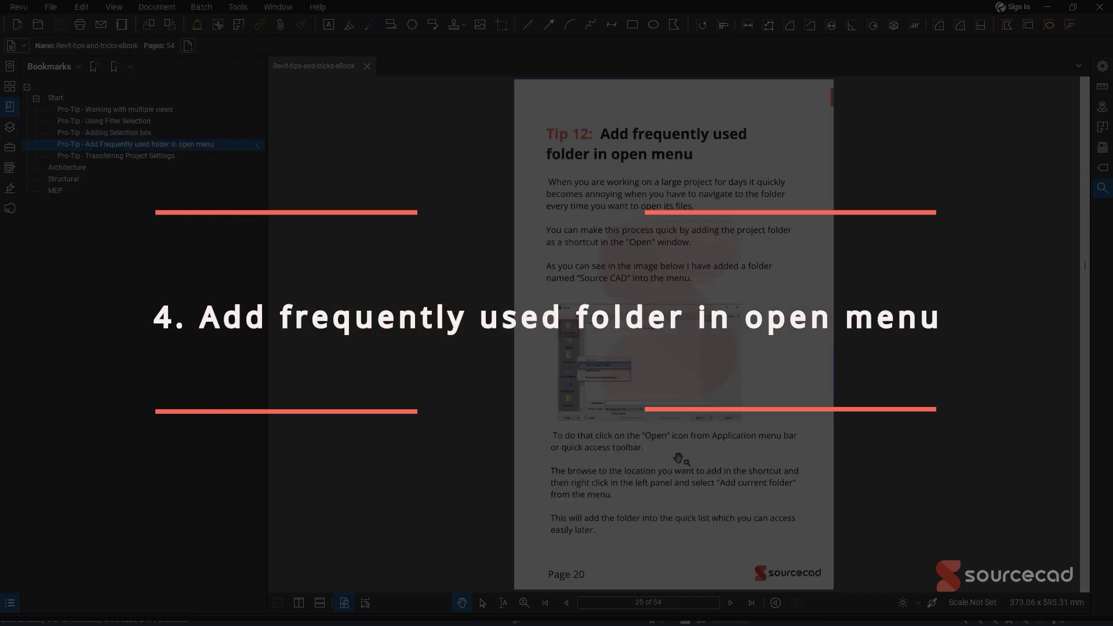
left_click_drag(678, 459, 646, 449)
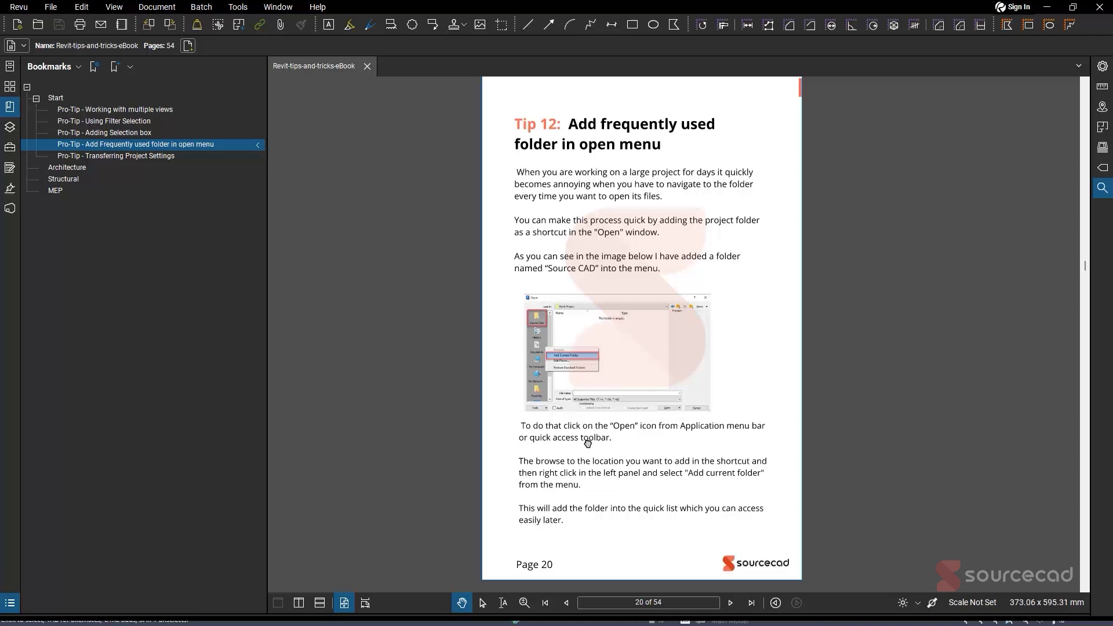
left_click(730, 603)
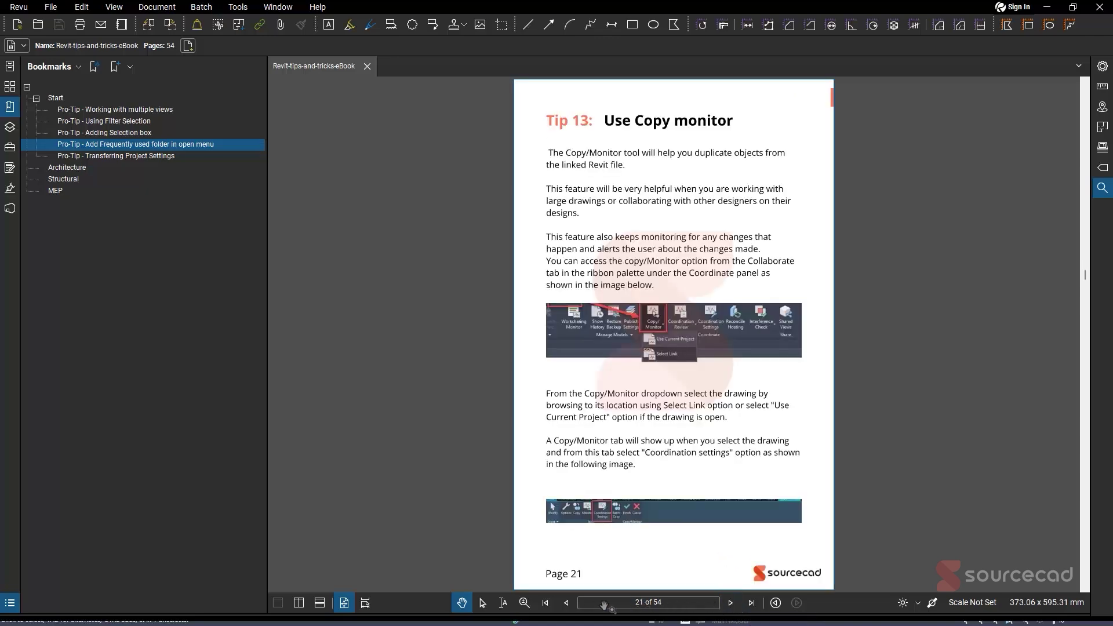
left_click(566, 603)
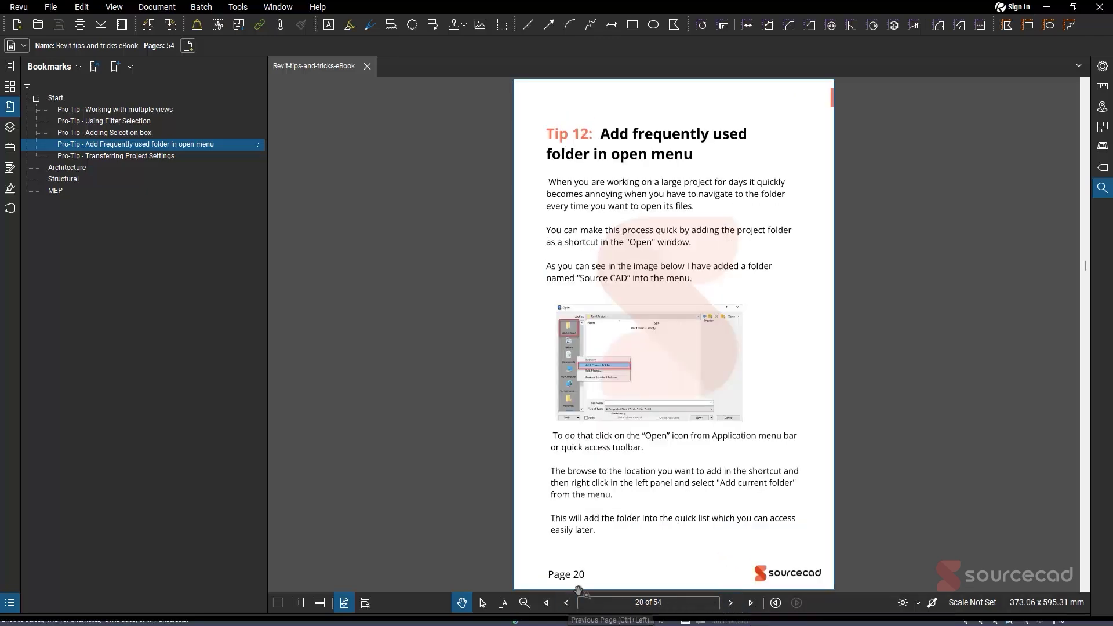
left_click(1049, 8)
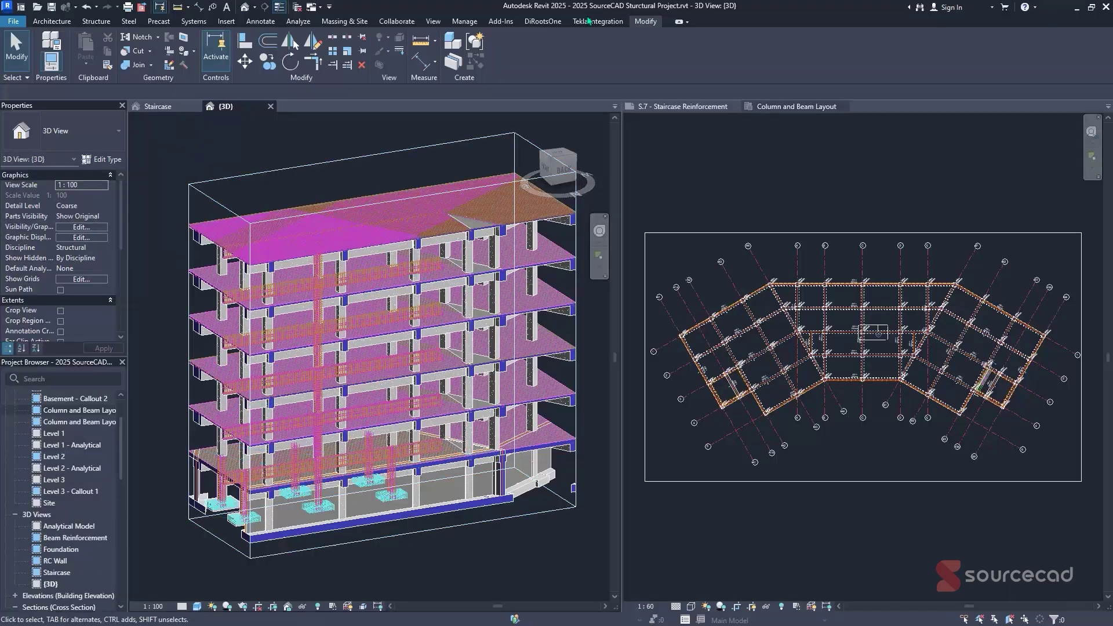
left_click(231, 23)
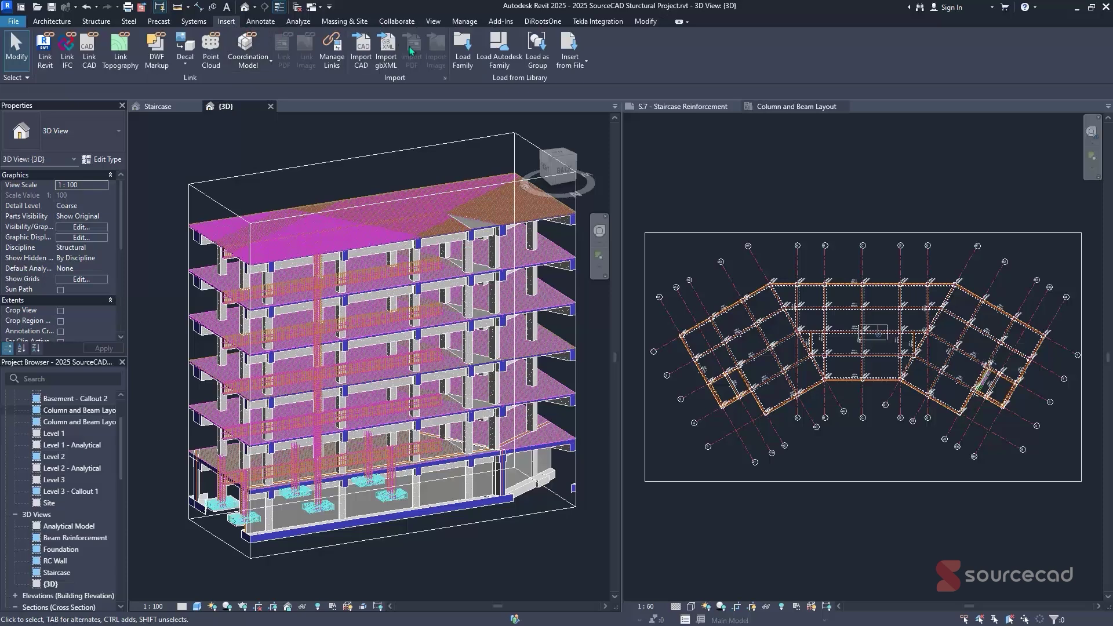
Start Load Family and browse via Desktop to the Software (S:) drive.
left_click(462, 57)
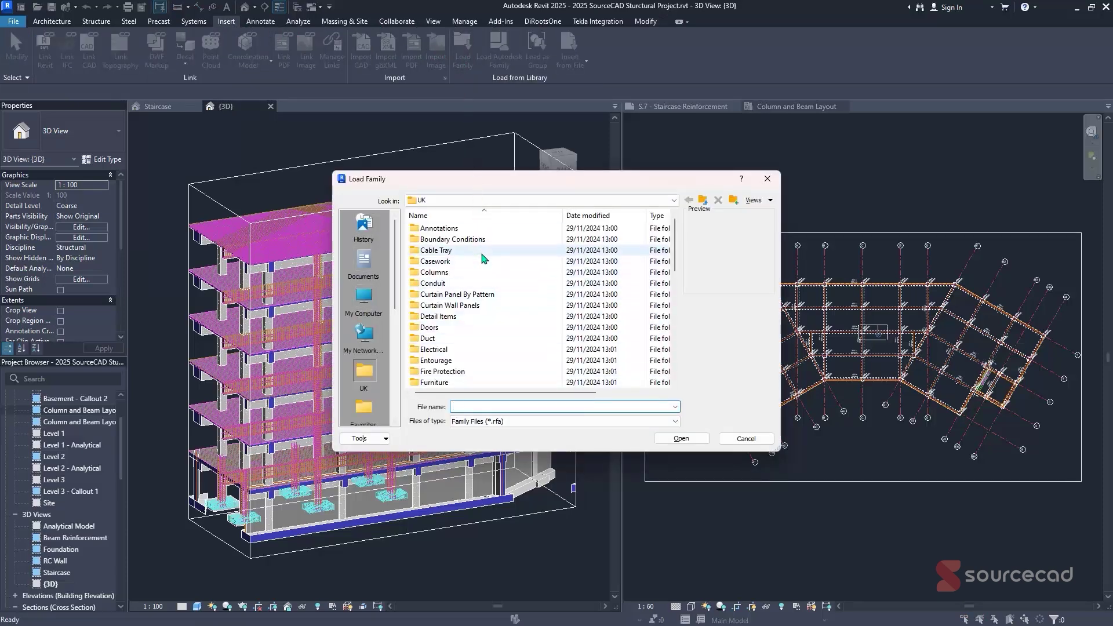
left_click(515, 200)
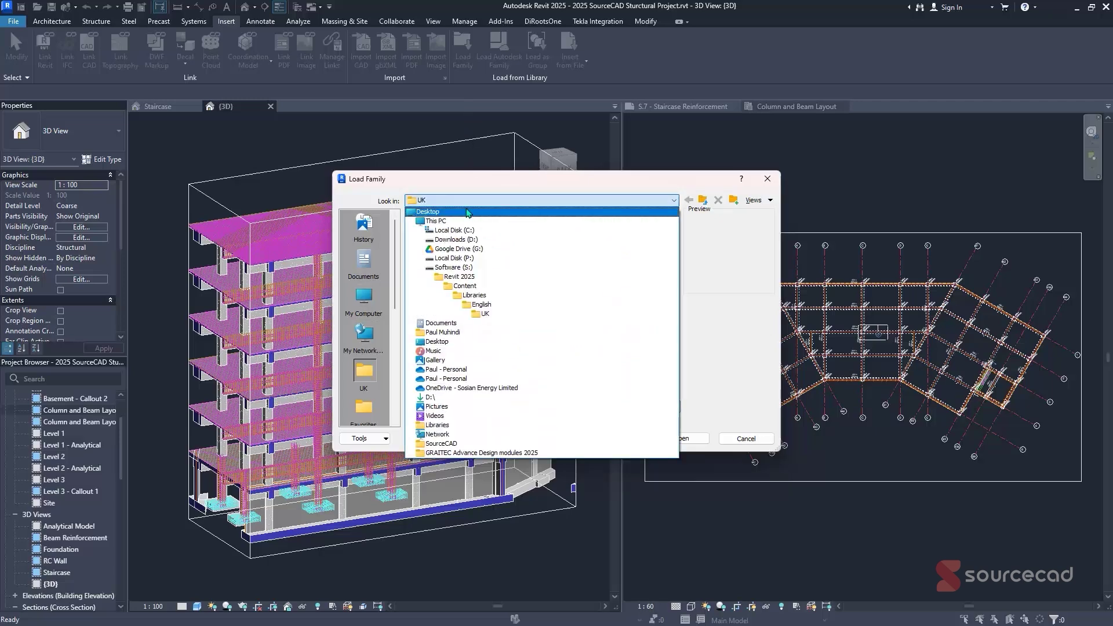
left_click(468, 212)
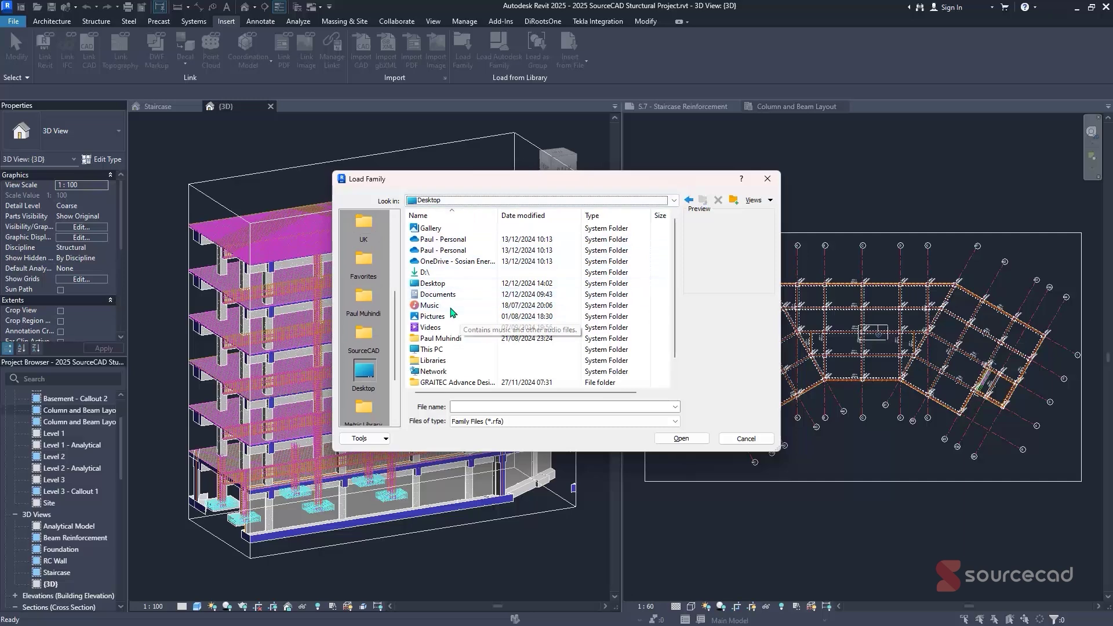
left_click(493, 202)
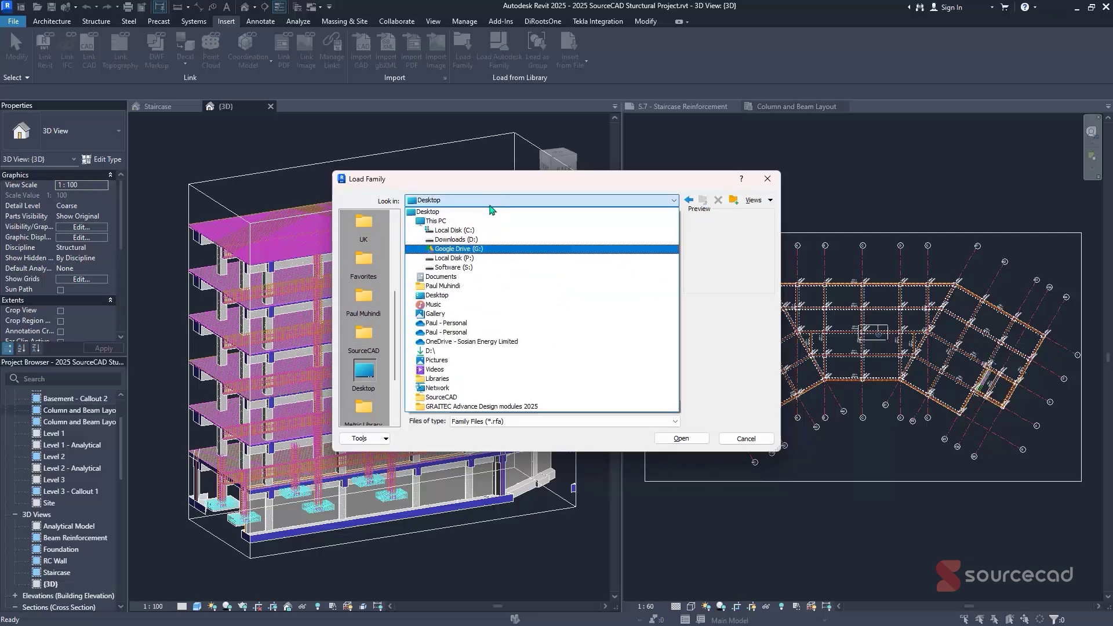
left_click(450, 267)
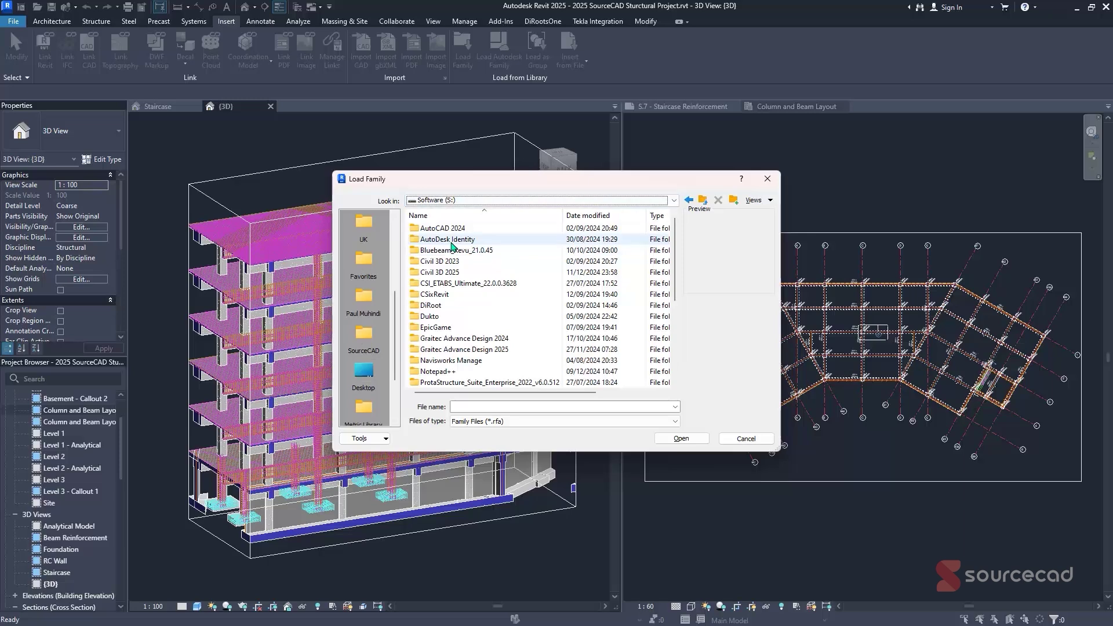
Navigate to Revit 2025\Content\Libraries\English\UK and scroll its family category folders.
left_click(454, 240)
scroll(456, 261, "down", 5)
left_click(457, 249)
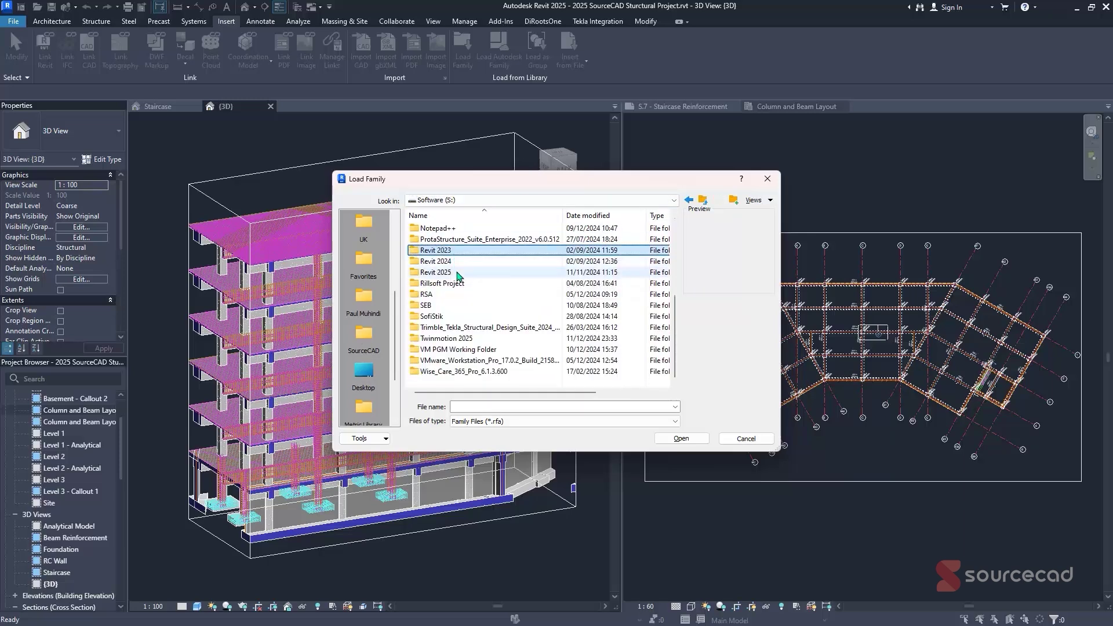
double_click(457, 272)
double_click(455, 242)
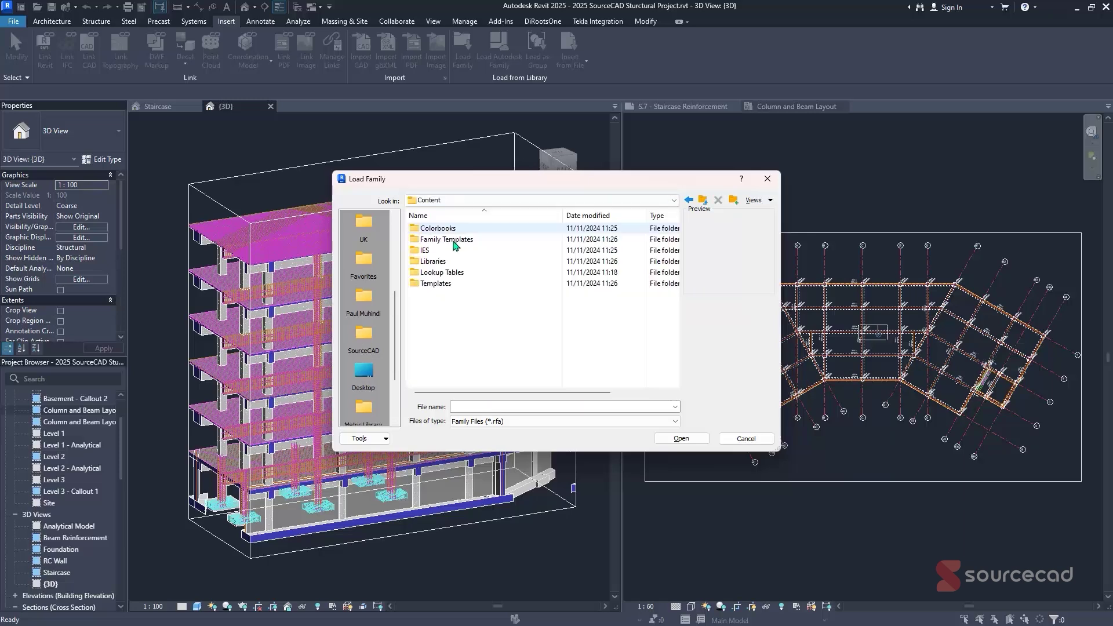
left_click(435, 262)
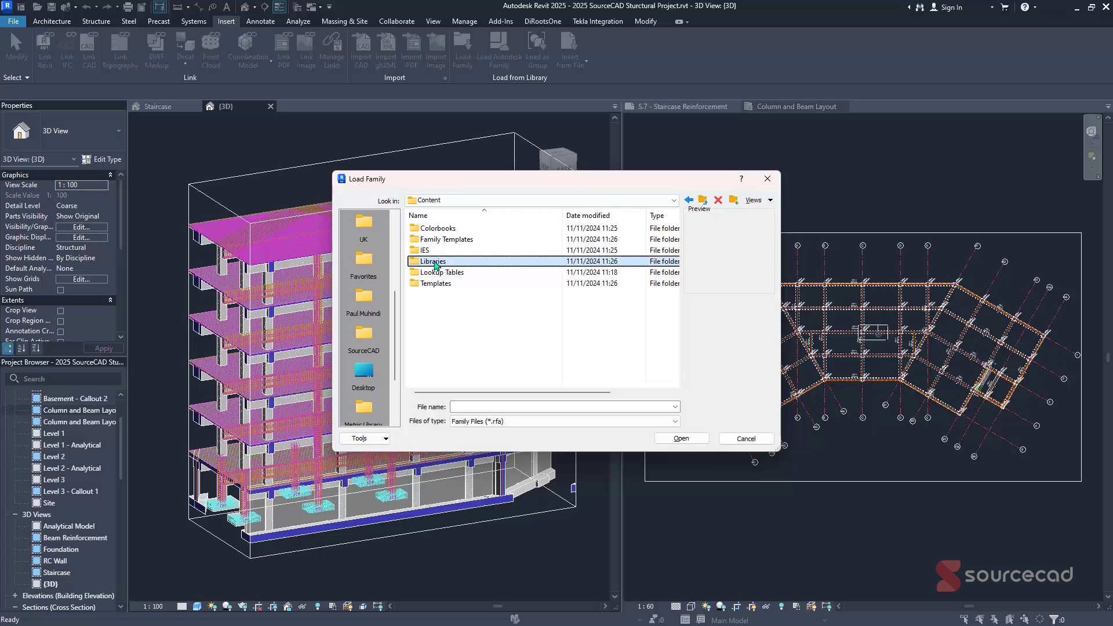
double_click(434, 262)
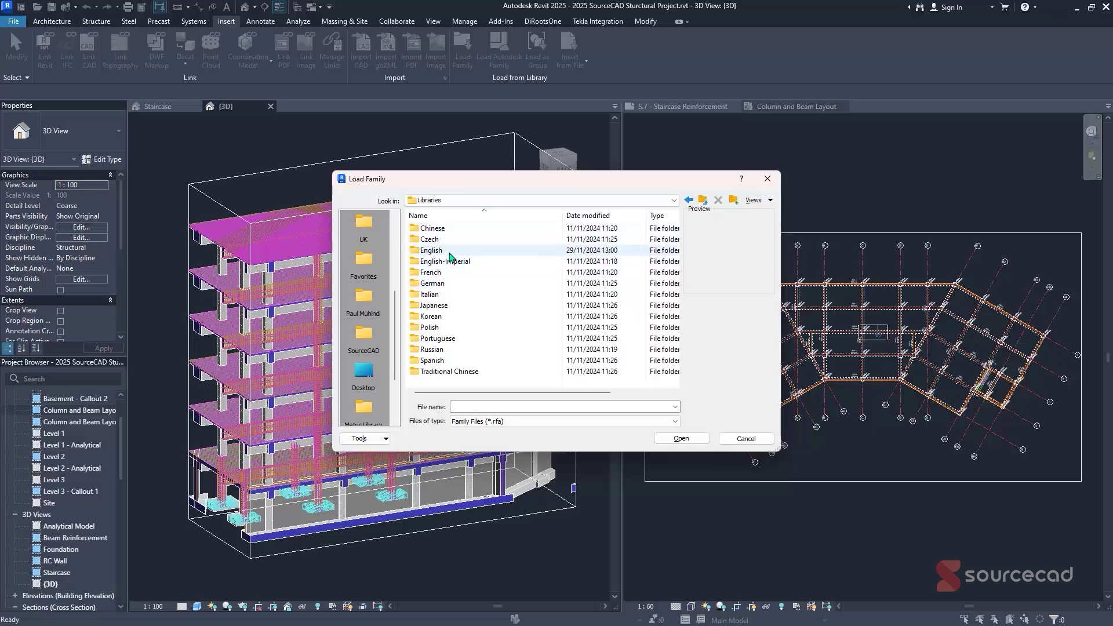
double_click(450, 253)
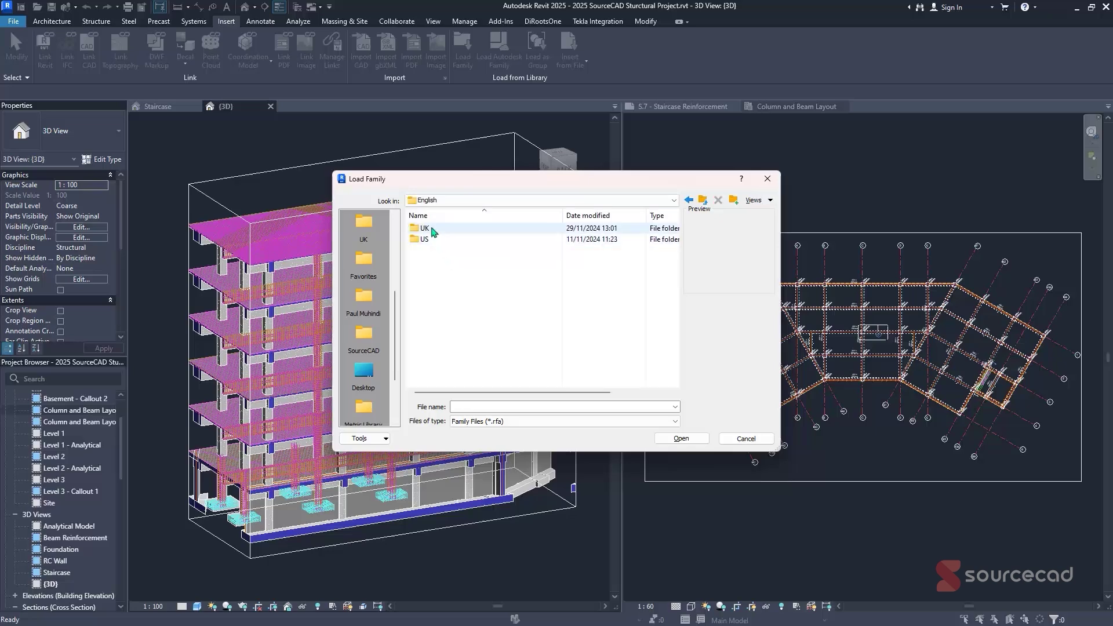
double_click(431, 228)
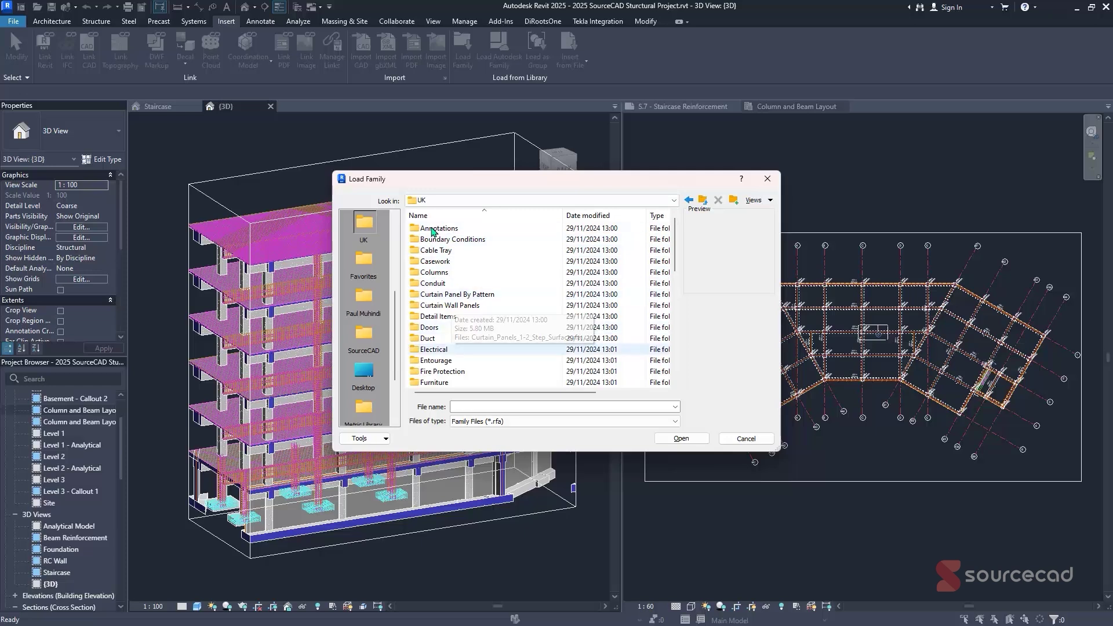
scroll(443, 363, "down", 3)
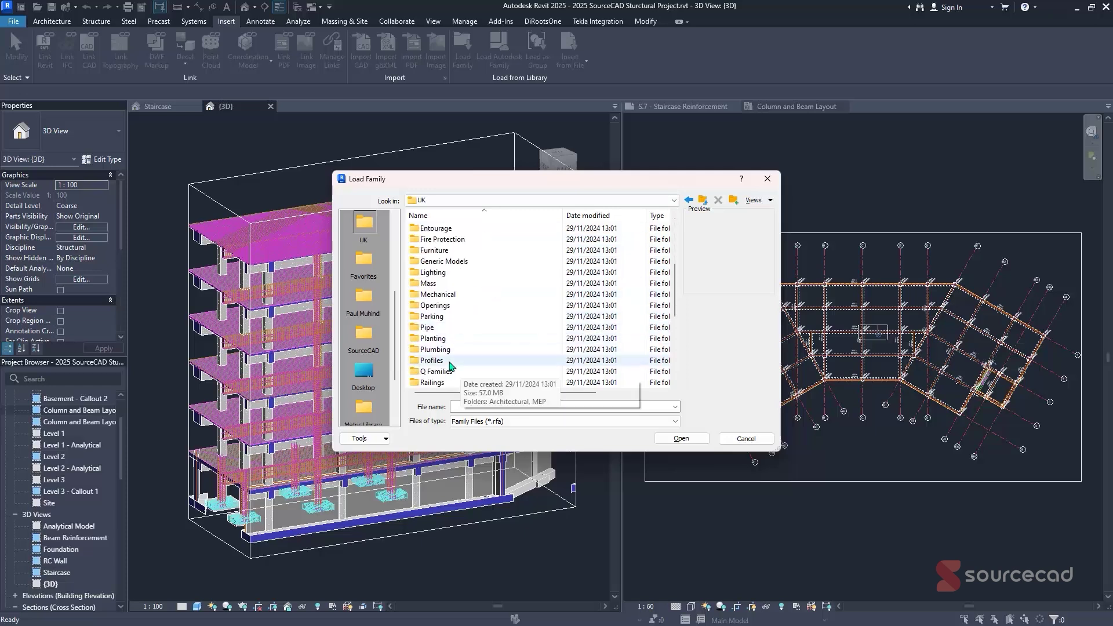
scroll(458, 362, "down", 3)
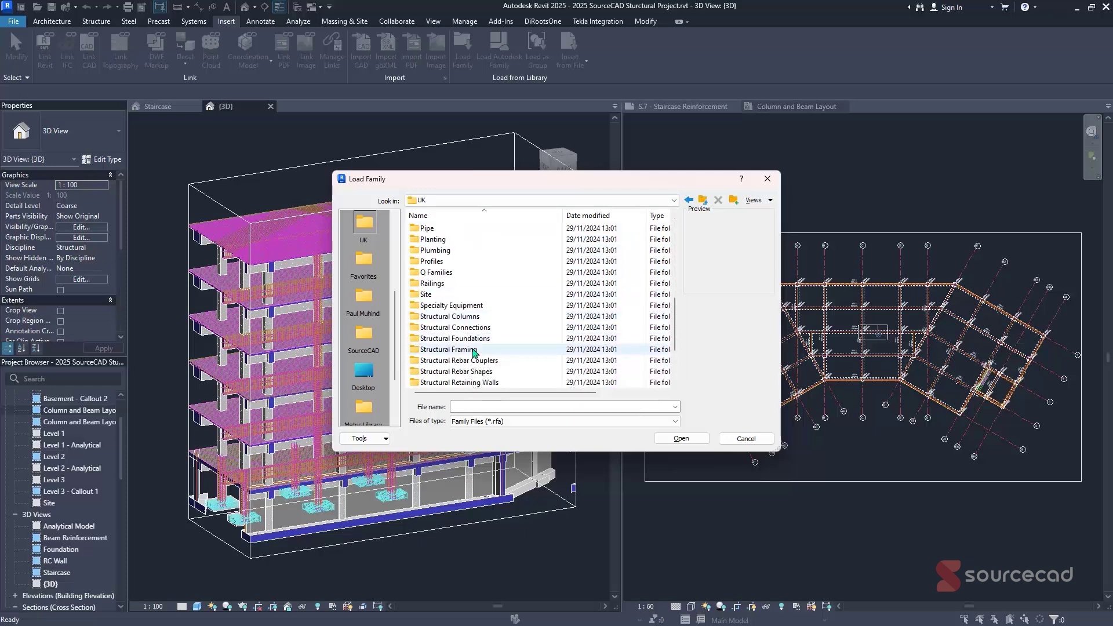
Pin the Structural Framing folder as a places-bar shortcut and test it.
left_click(464, 351)
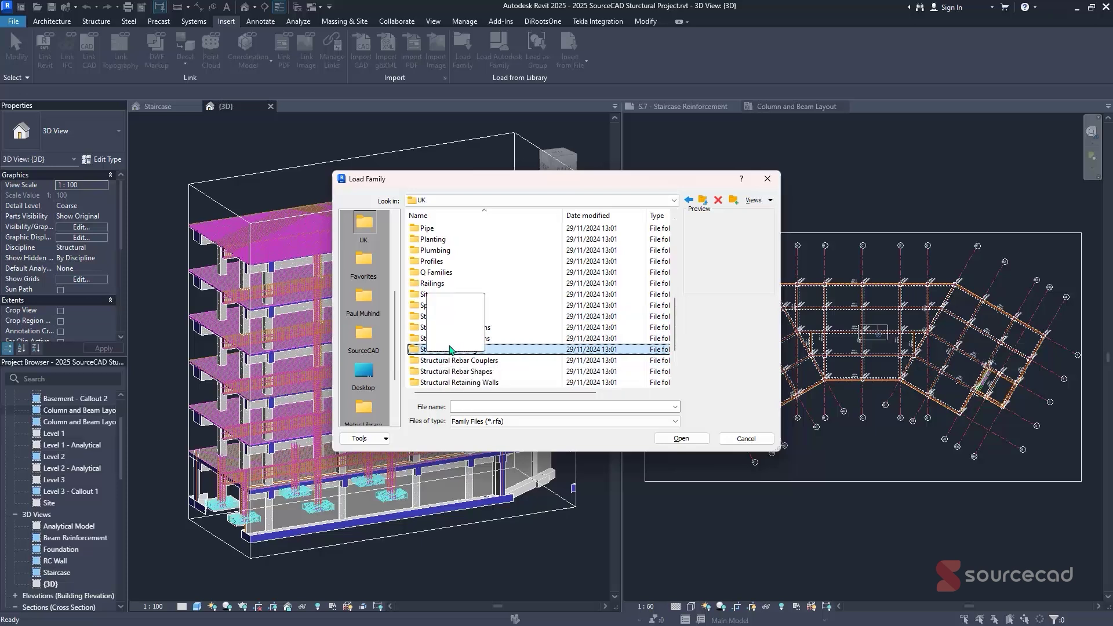
left_click_drag(437, 348, 361, 308)
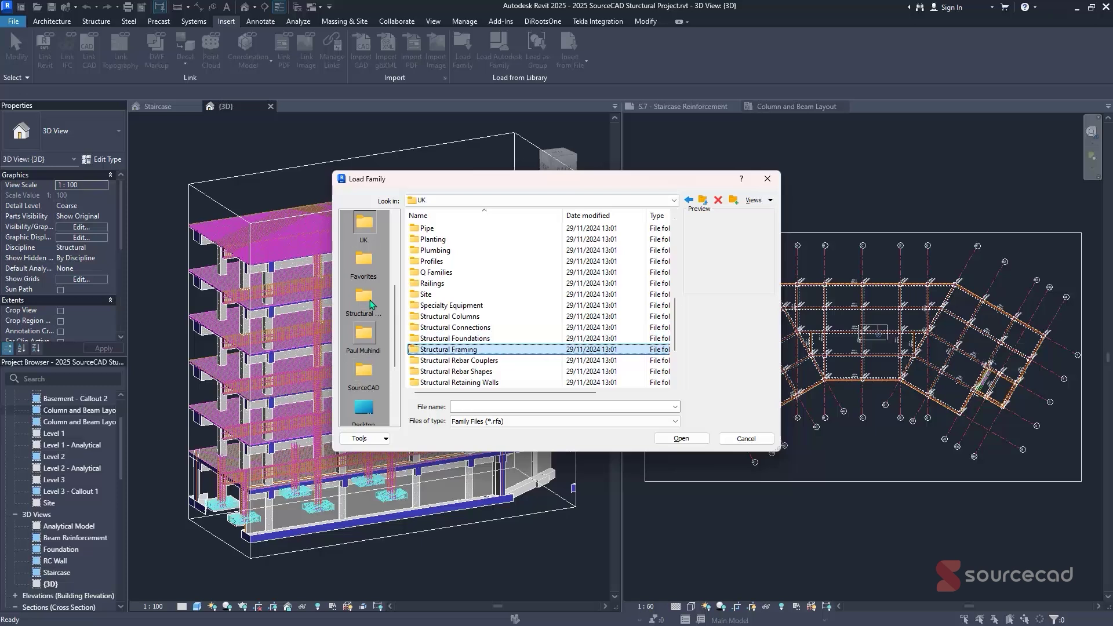
left_click(364, 299)
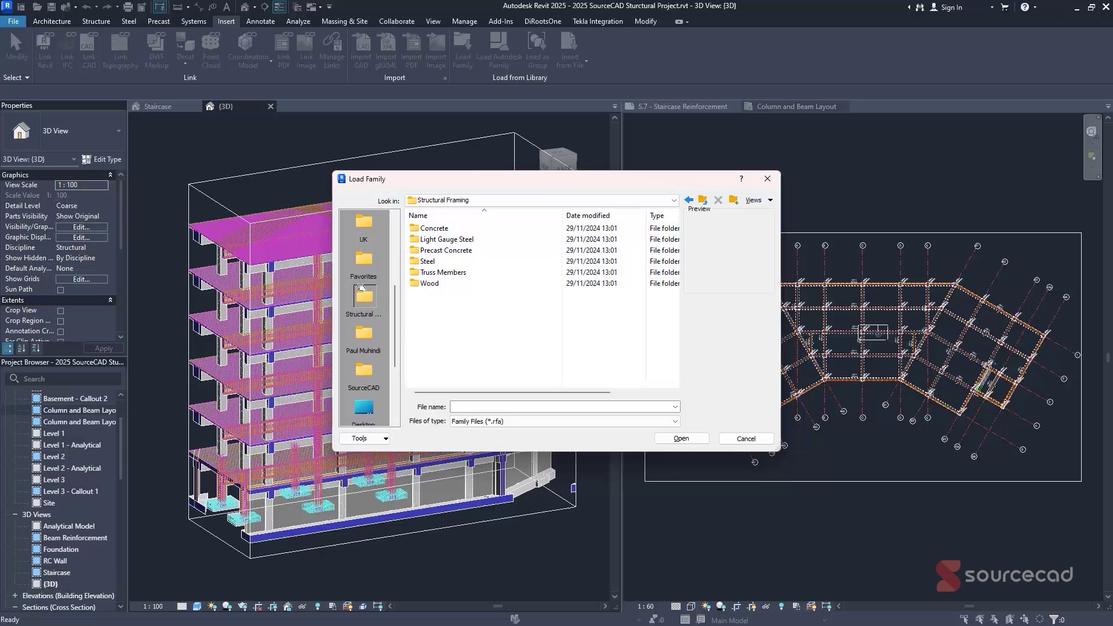
mouse_move(361, 254)
left_mouse_down()
mouse_move(359, 229)
mouse_move(363, 389)
mouse_move(369, 257)
mouse_move(364, 384)
left_mouse_up()
left_click(359, 413)
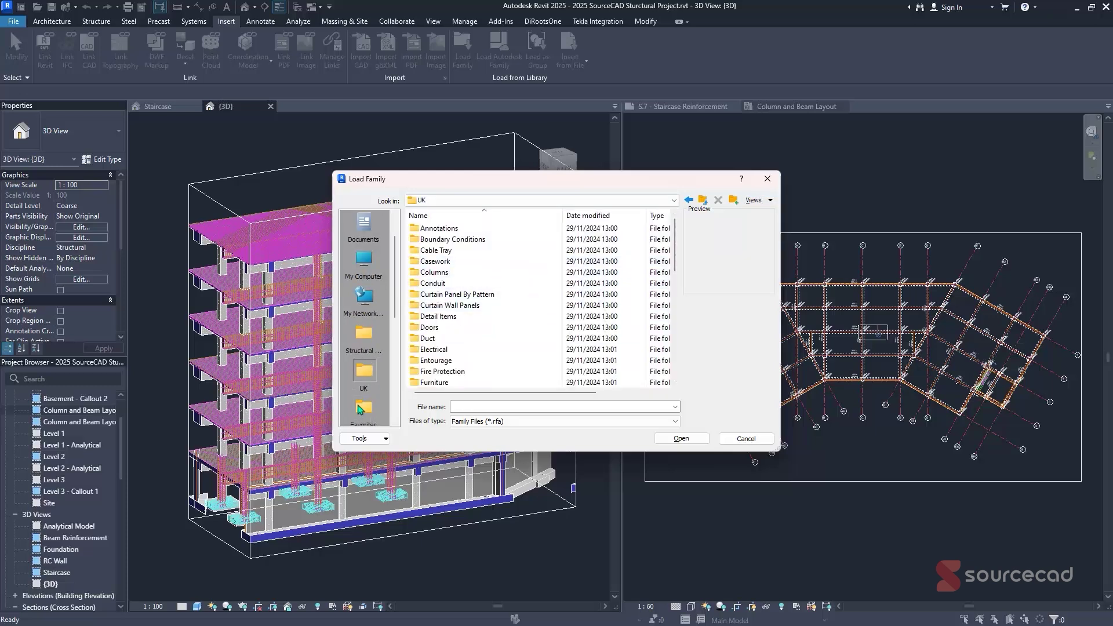
Load the Concrete - Rectangular Beam family from Structural Framing\Concrete into the project.
left_click(363, 344)
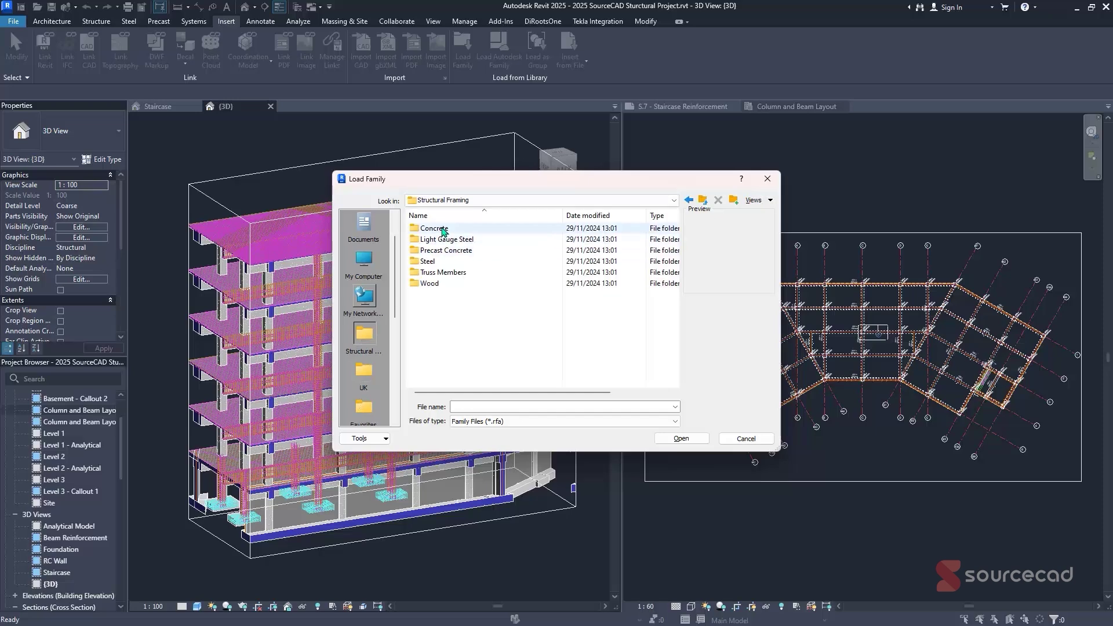
double_click(439, 228)
left_click(441, 231)
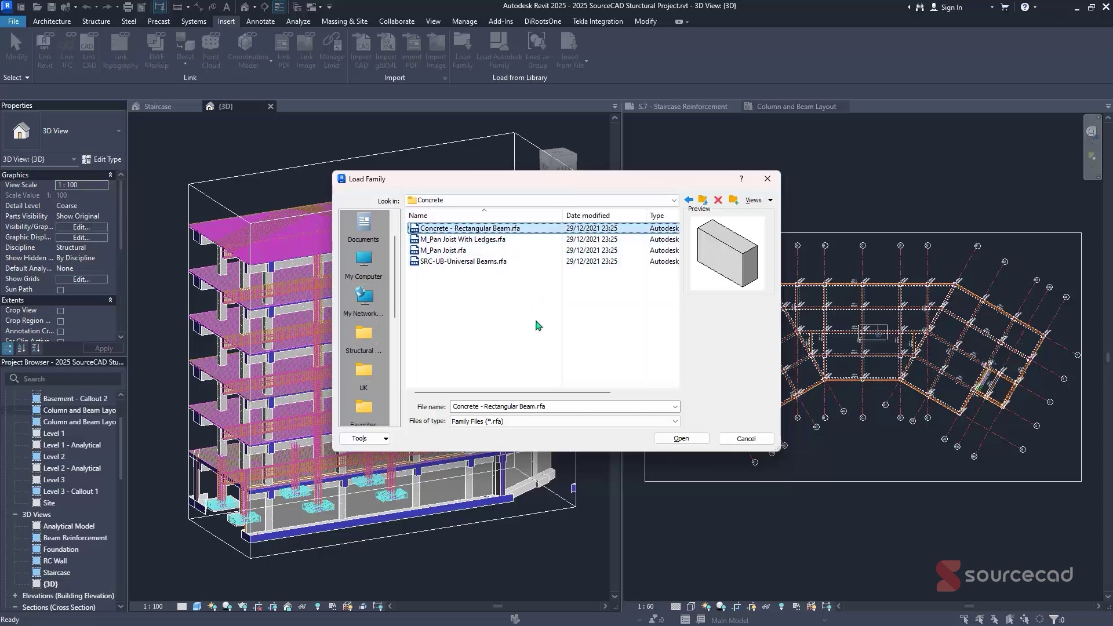
left_click(681, 439)
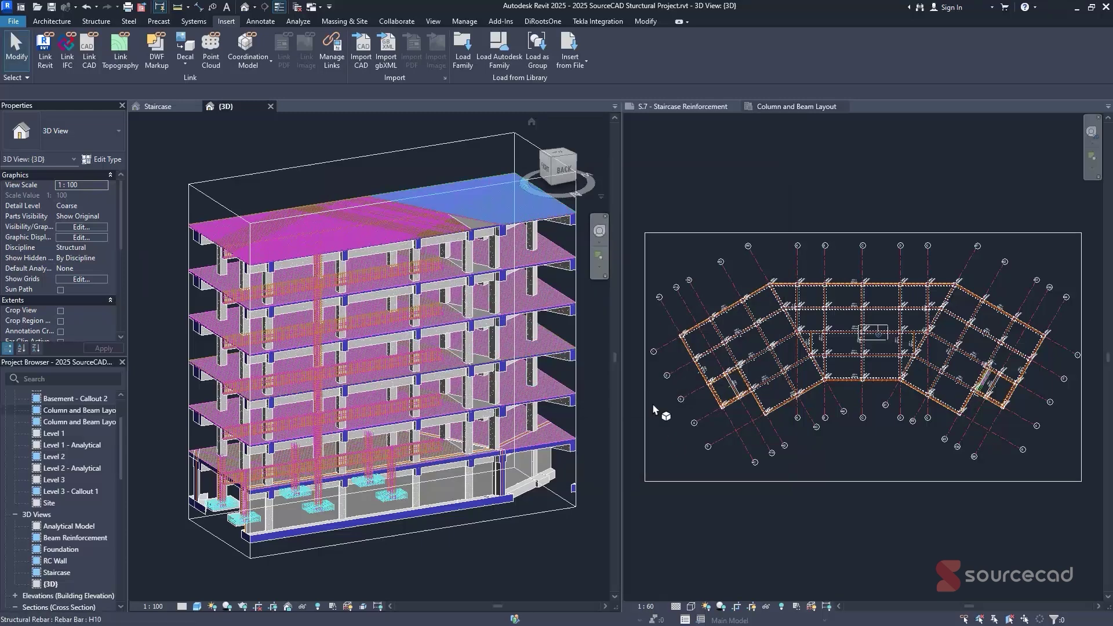
Reopen Load Family, jump via the Structural Framing shortcut, check its path, and close without loading.
left_click(463, 57)
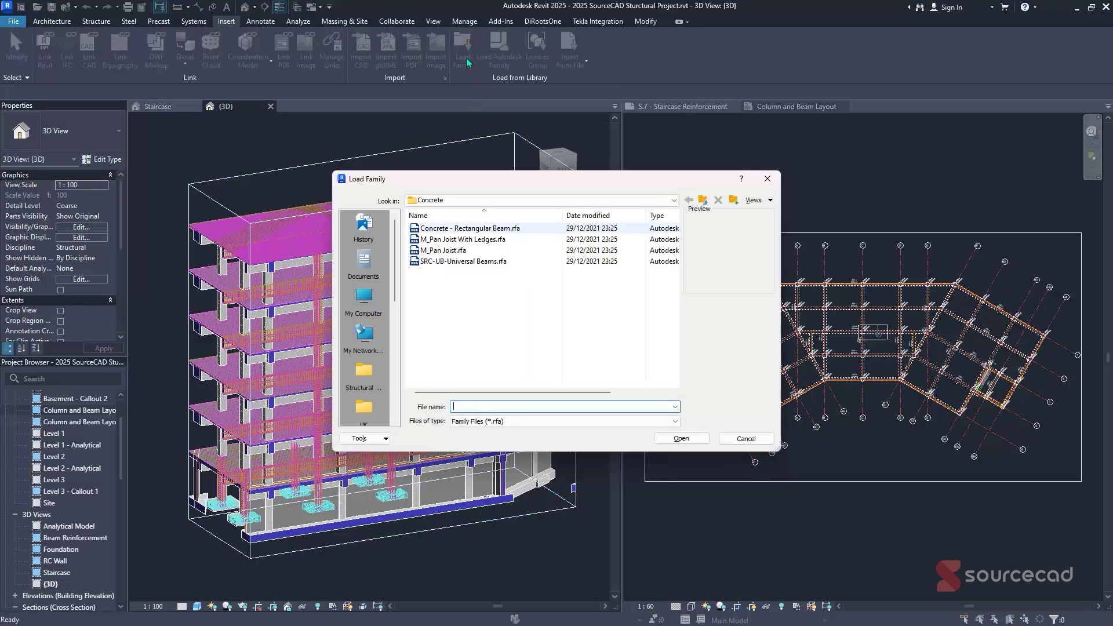
left_click(366, 376)
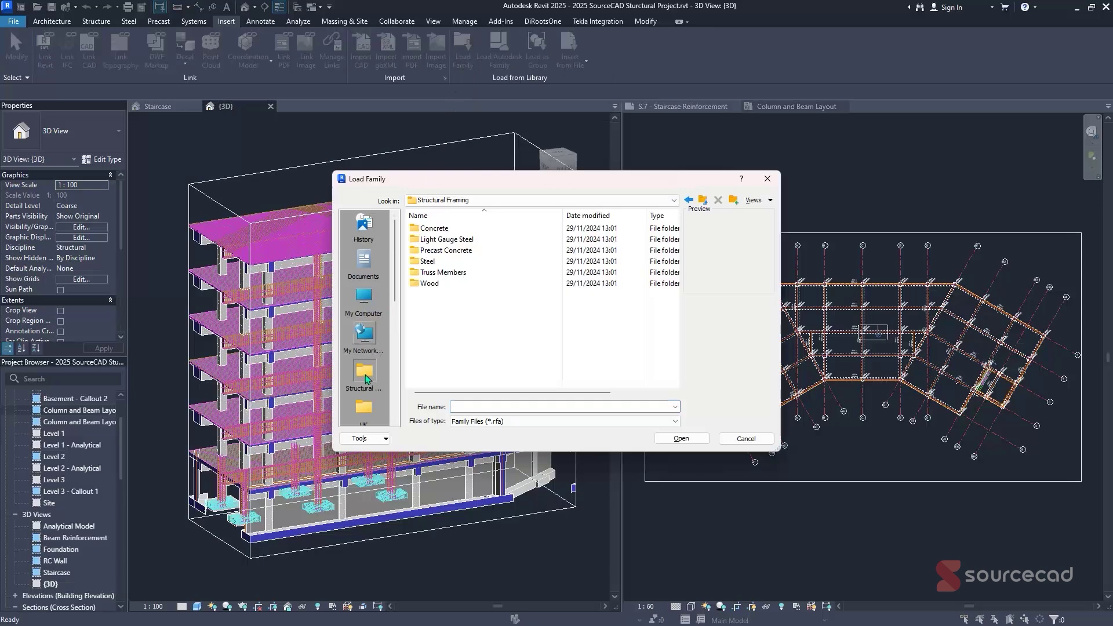
scroll(368, 376, "down", 3)
left_click(487, 200)
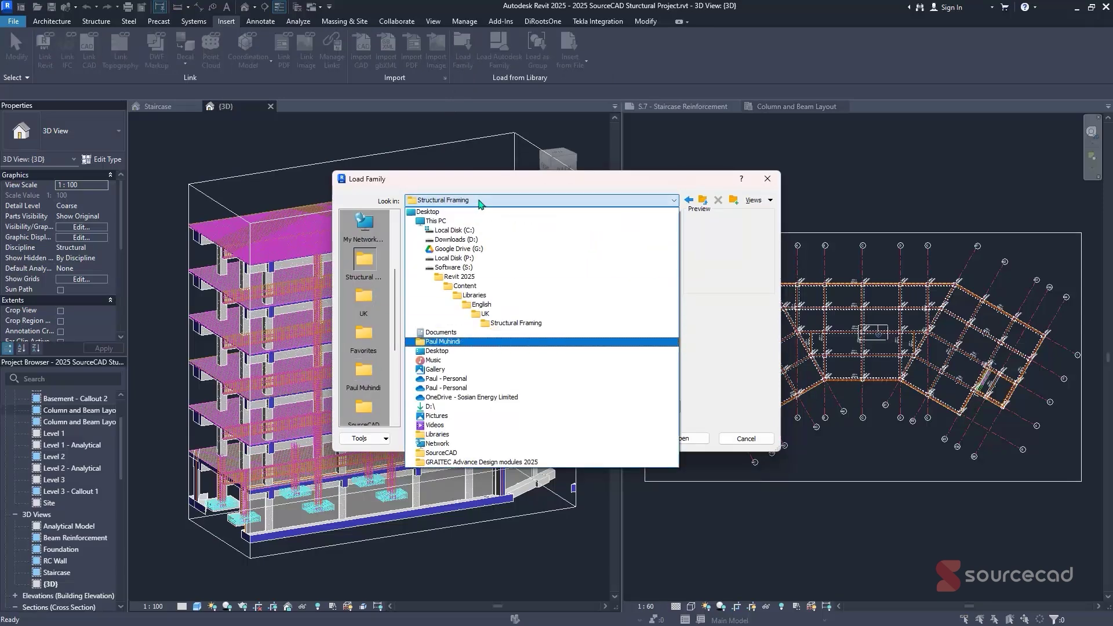
left_click(523, 193)
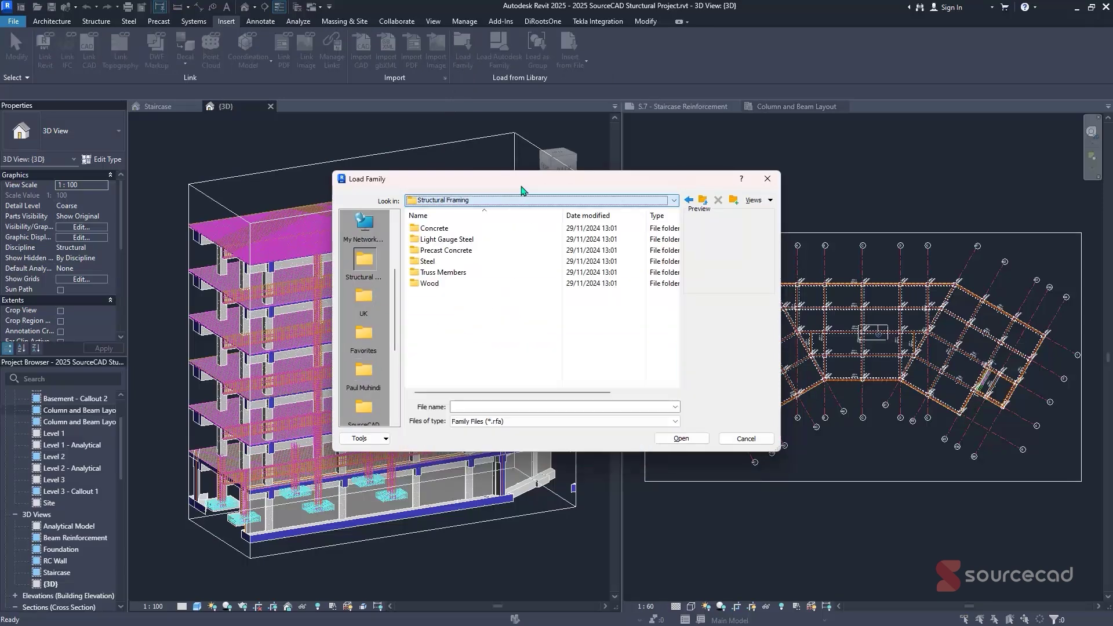
left_click(771, 183)
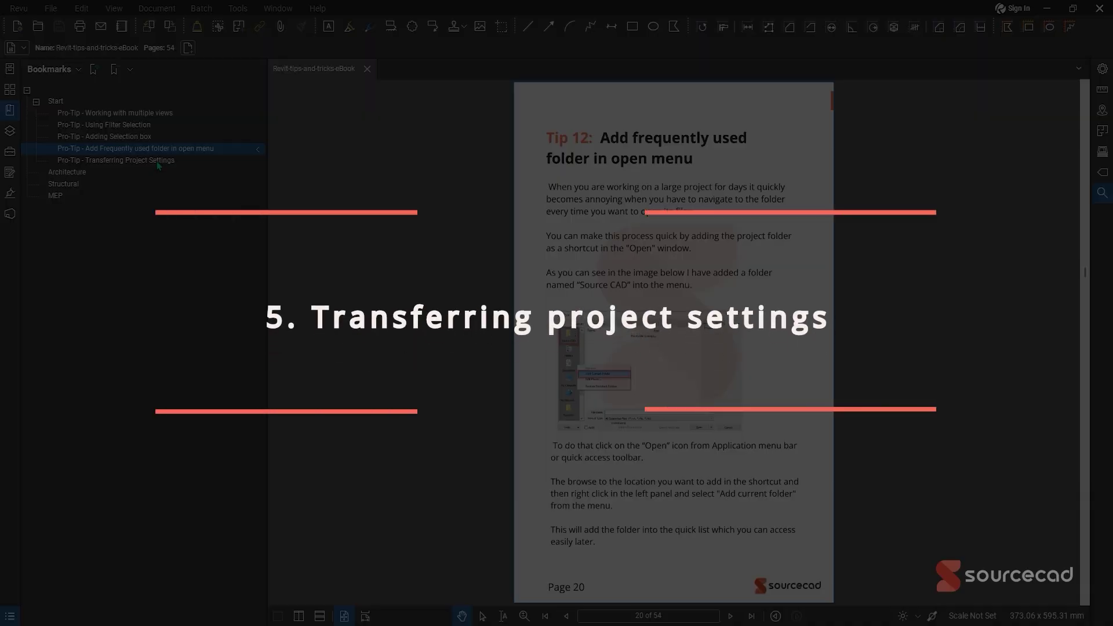
Show the eBook's Pro-Tip on Transferring Project Settings (page 50), then minimise Revu.
left_click(145, 161)
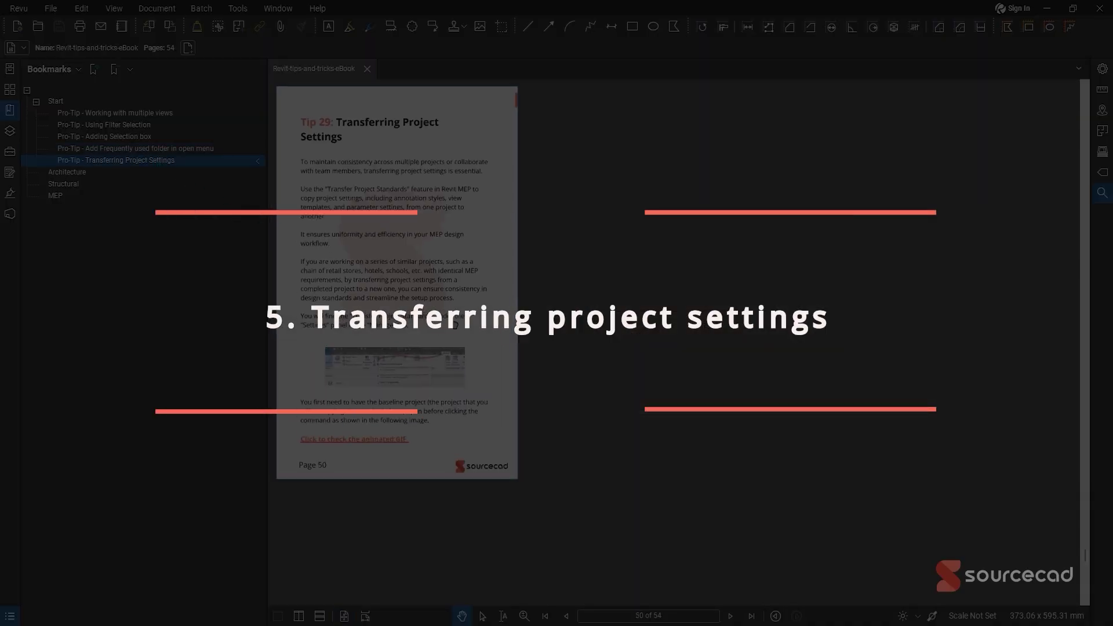
left_click_drag(483, 384, 531, 346)
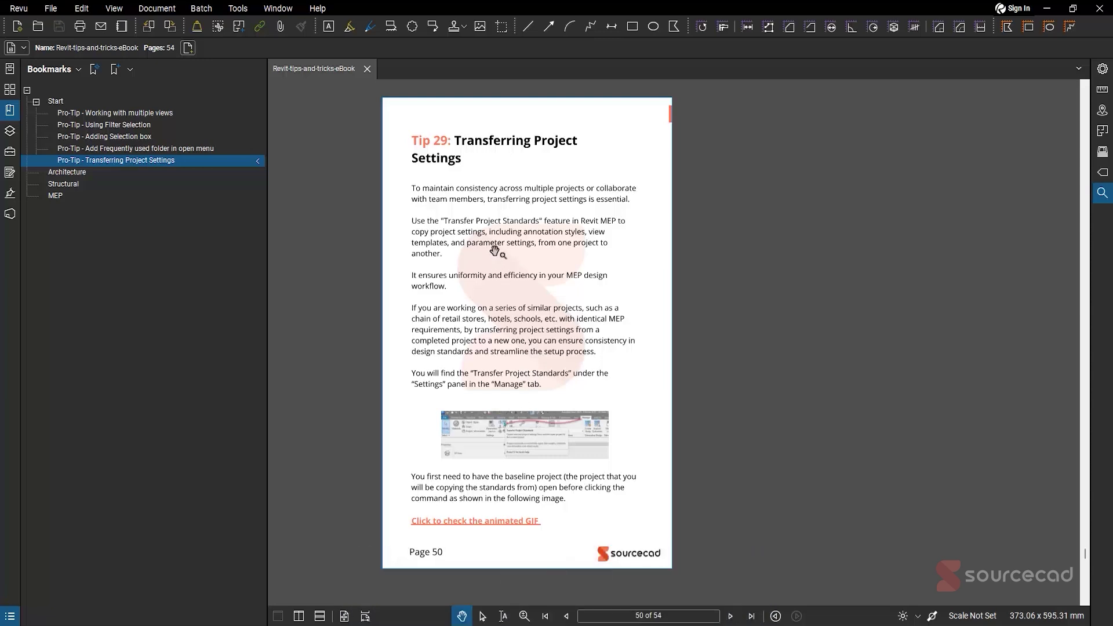
left_click(1045, 10)
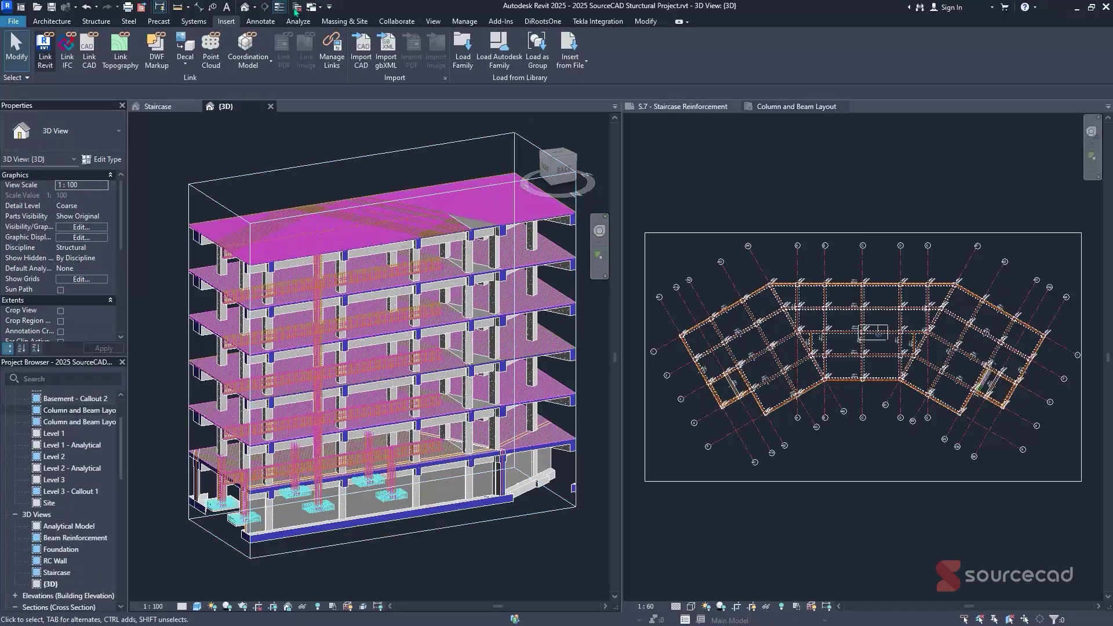
Visit the Revit Home page and back, then start Transfer Project Standards in Snowdon Towers.
left_click(20, 8)
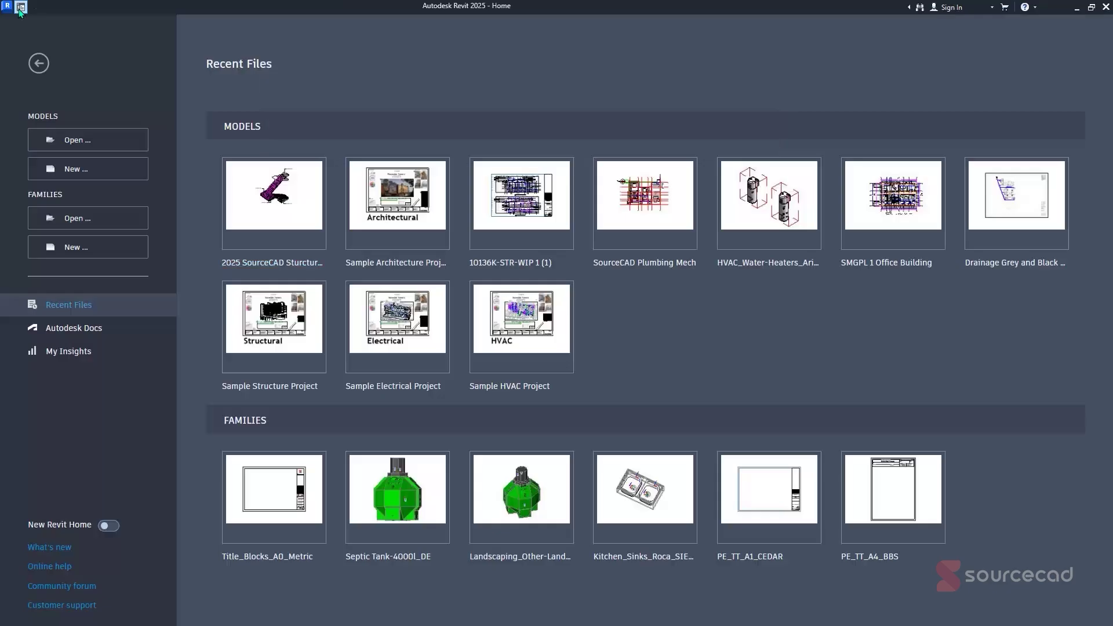
key("ctrl+d")
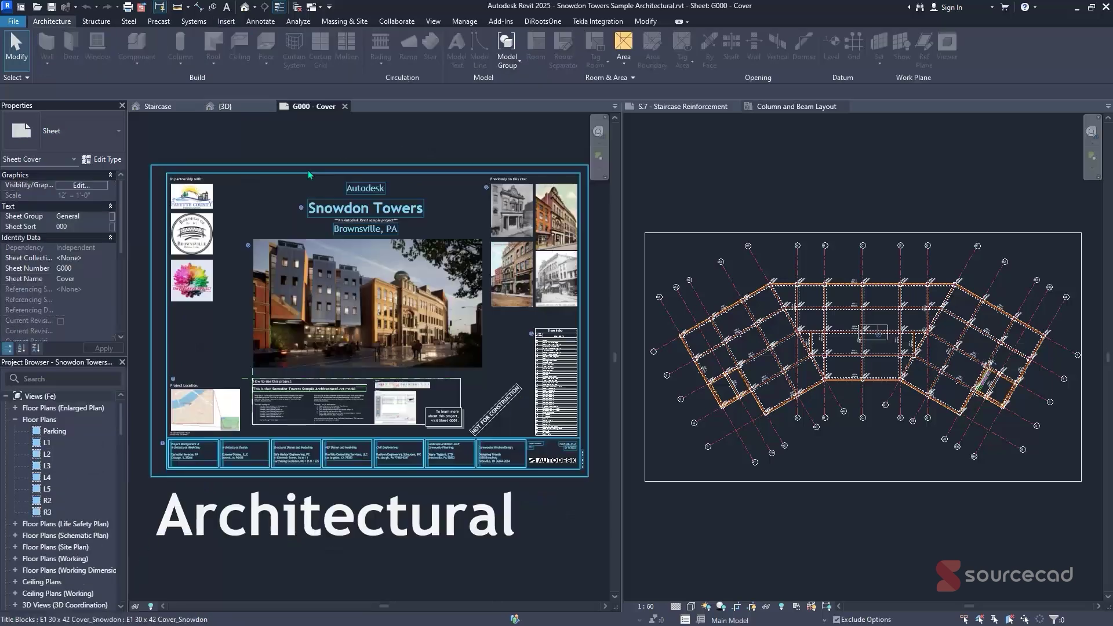
left_click(473, 21)
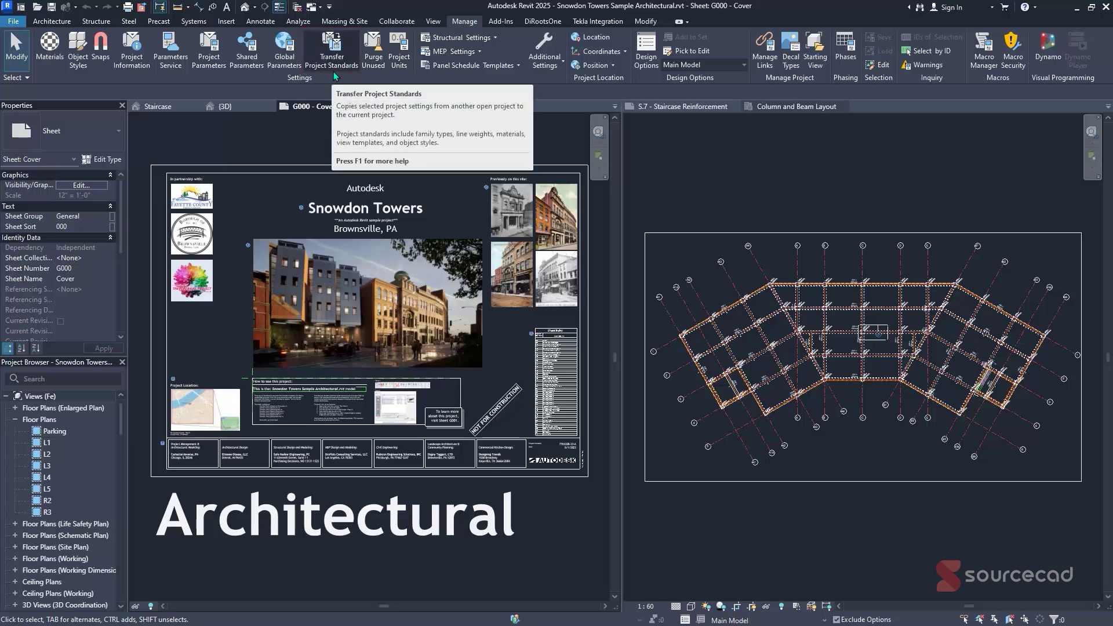
left_click(334, 73)
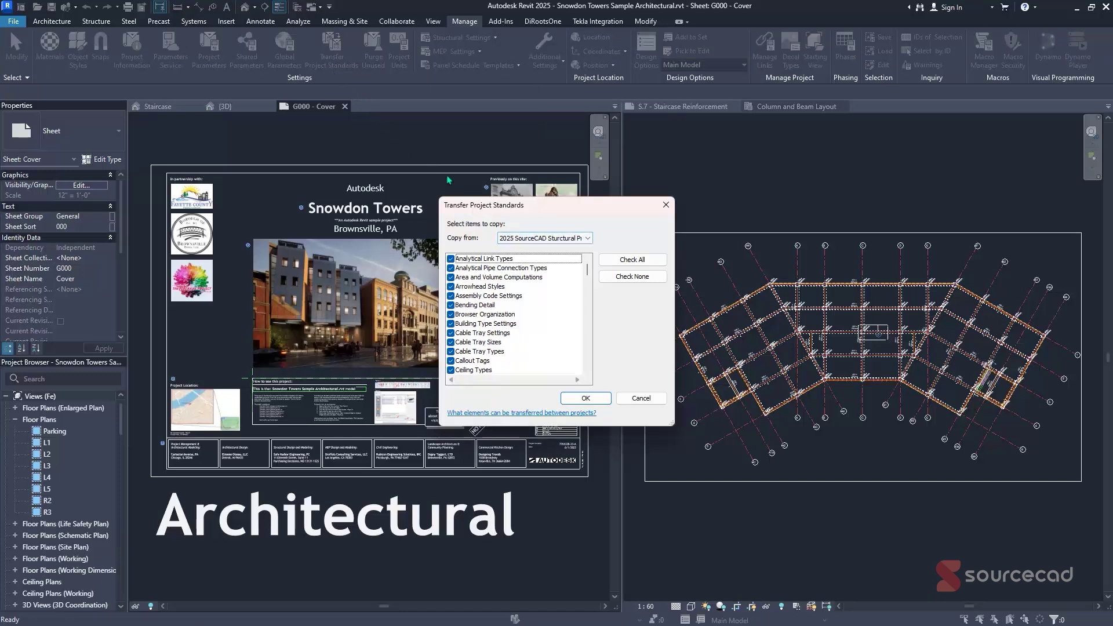
Copy from the SourceCAD structural project with only Load Types checked and run the transfer.
left_click(516, 240)
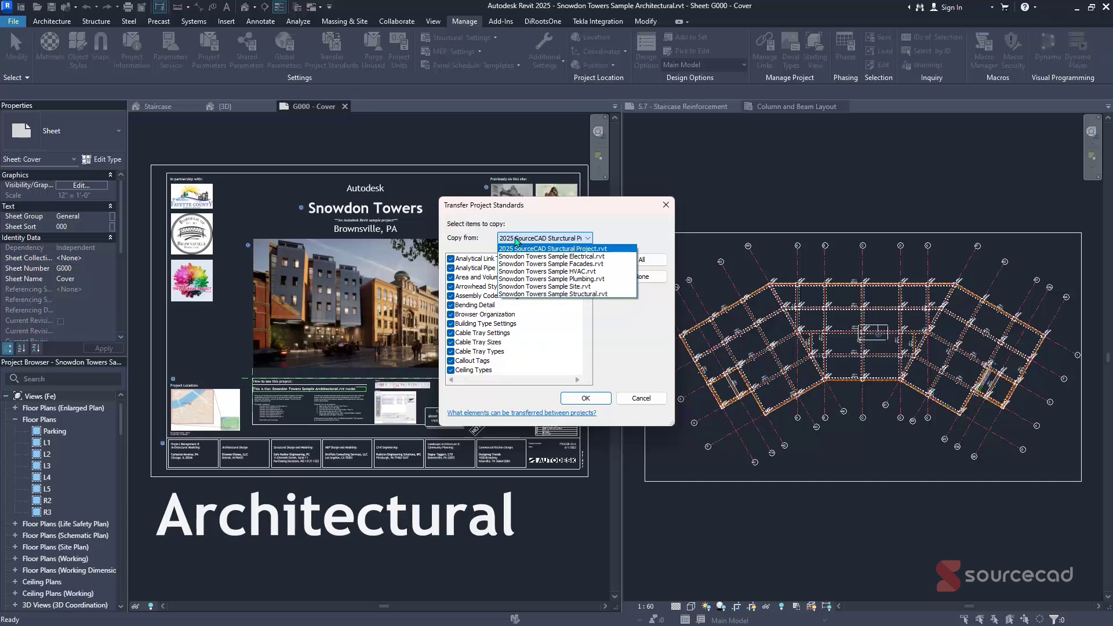
left_click(516, 240)
left_click(522, 239)
left_click(598, 226)
mouse_move(587, 270)
left_mouse_down()
mouse_move(588, 358)
mouse_move(594, 270)
left_mouse_up()
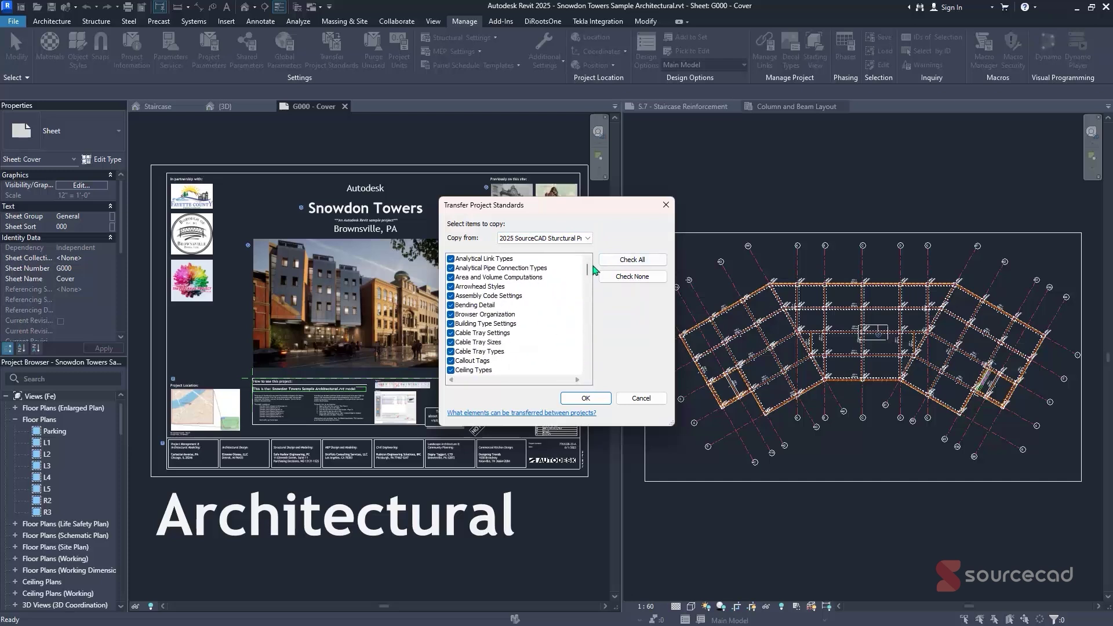
left_click(611, 280)
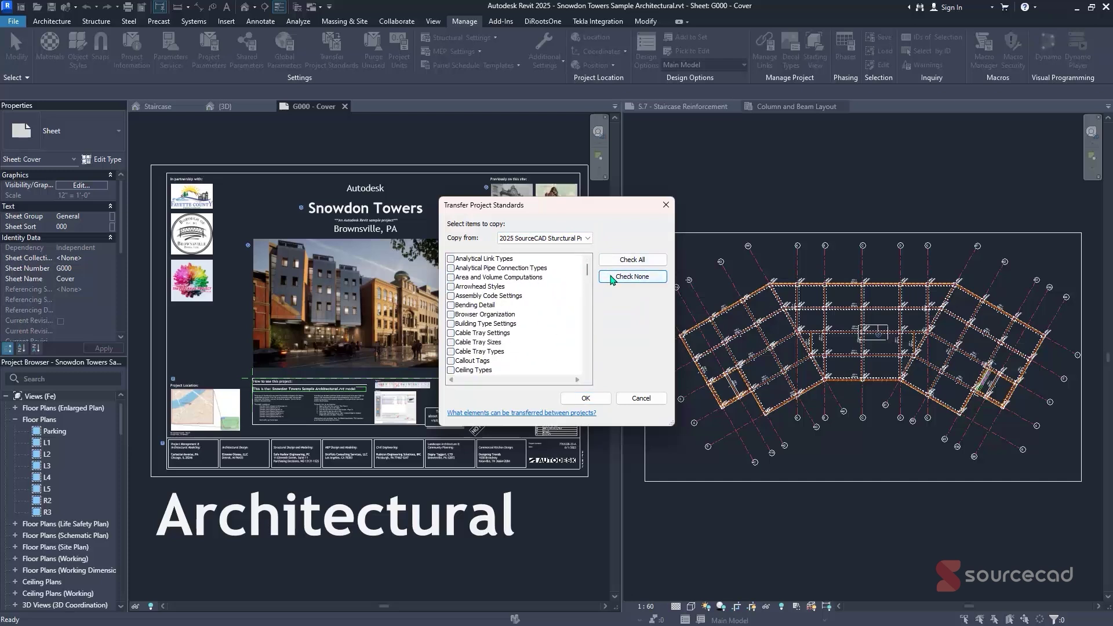
left_click_drag(588, 269, 594, 308)
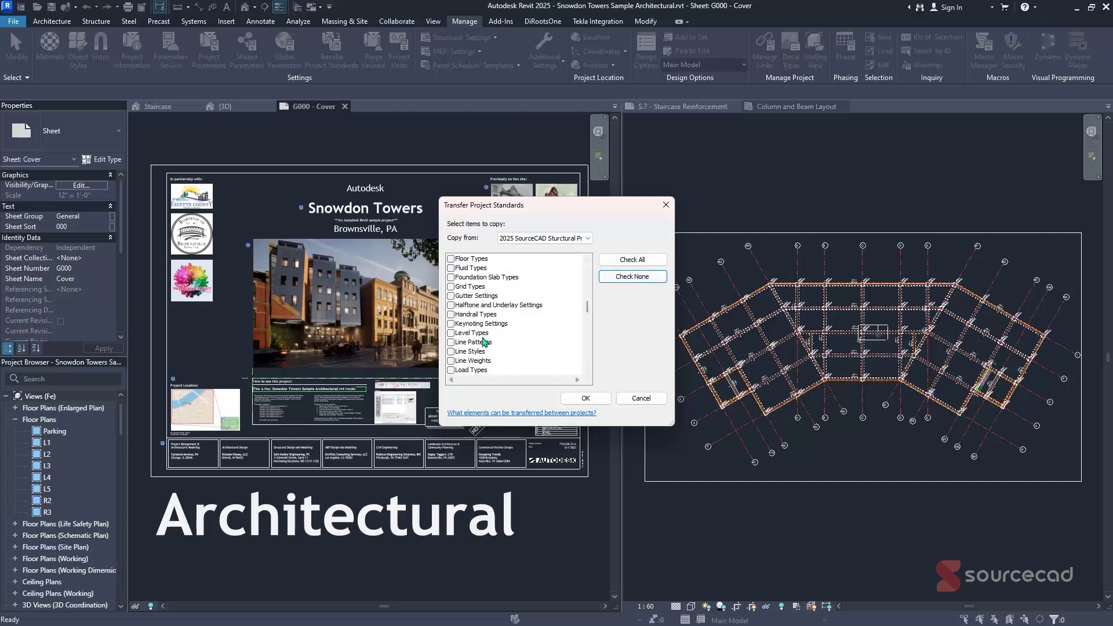
scroll(484, 342, "down", 2)
left_click(451, 315)
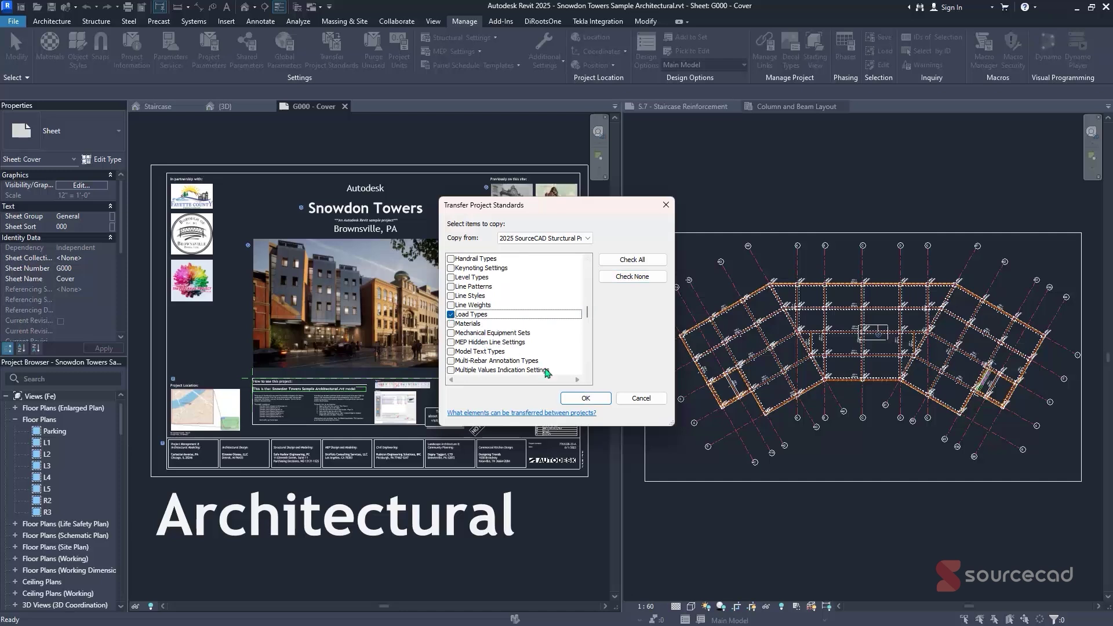
left_click(591, 398)
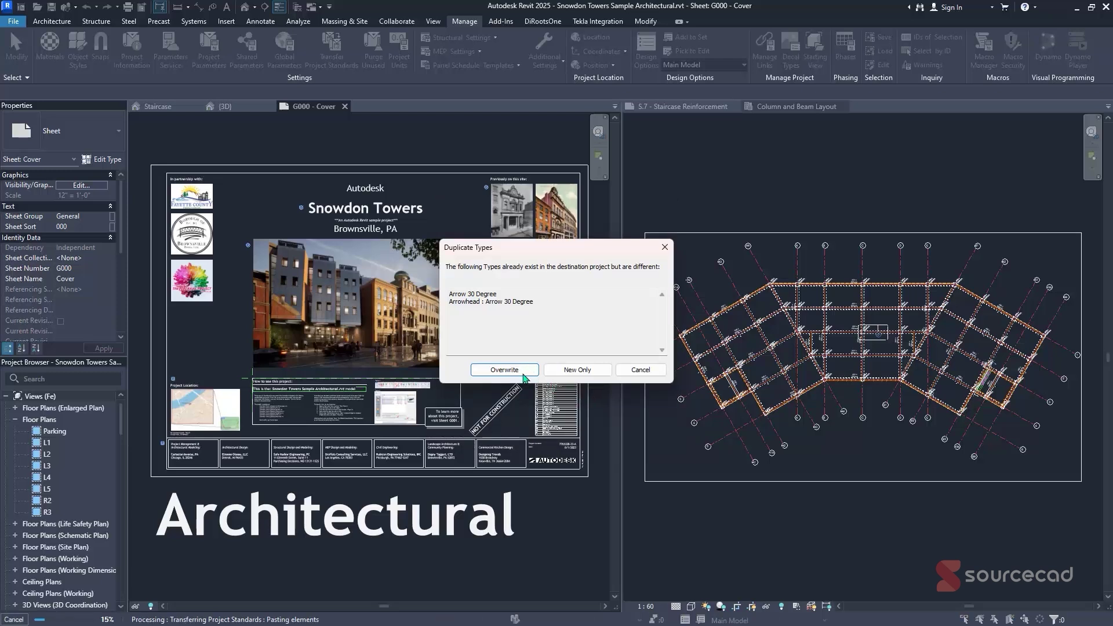
Resolve duplicate types with New Only, then return to the SourceCAD project's {3D} view.
left_click(571, 374)
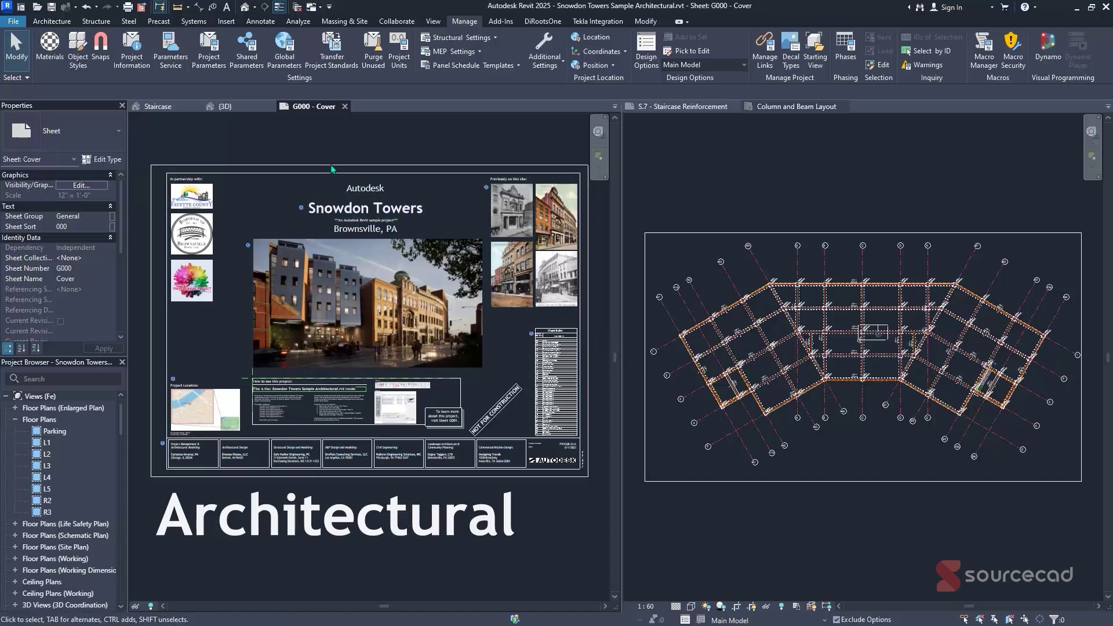
left_click(241, 108)
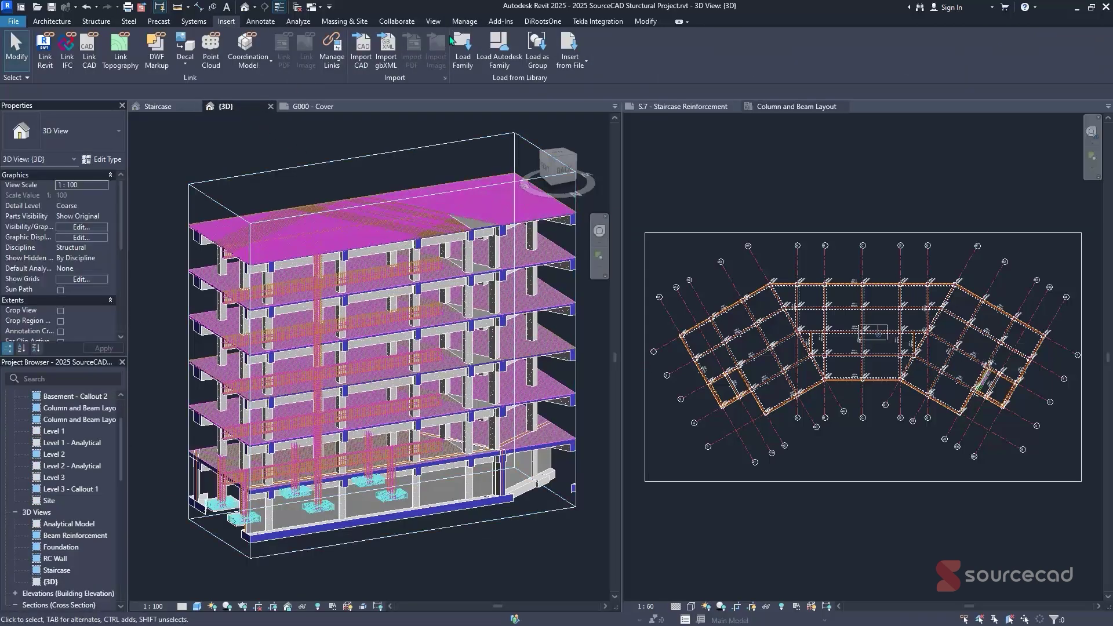
Transfer only View Templates from Snowdon Towers Sample HVAC, adding new types only.
left_click(468, 22)
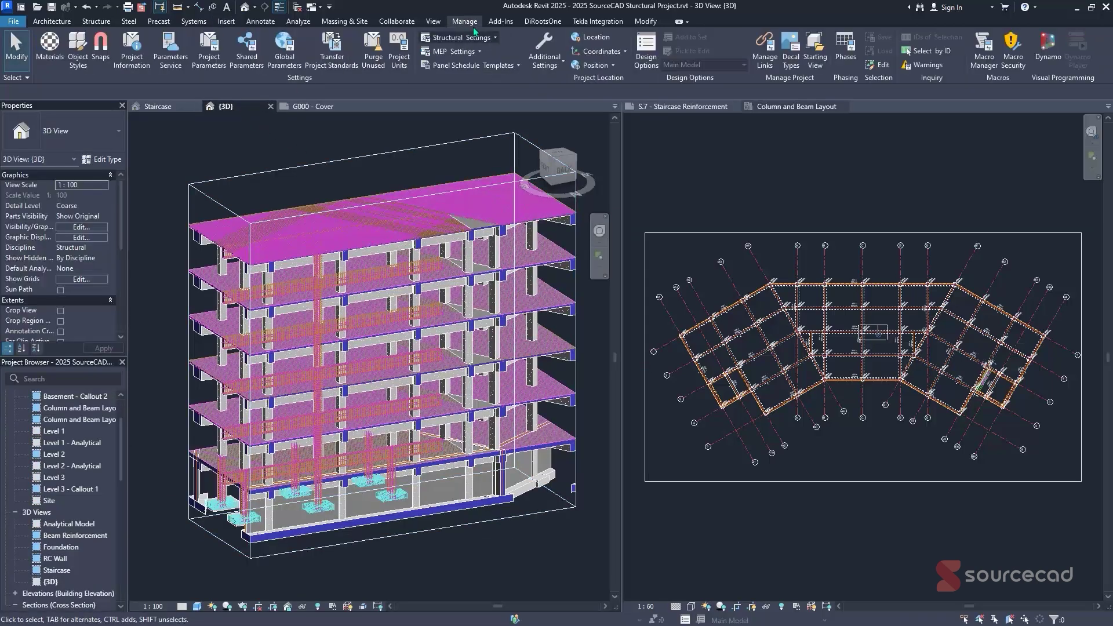
left_click(342, 53)
left_click_drag(583, 272, 603, 388)
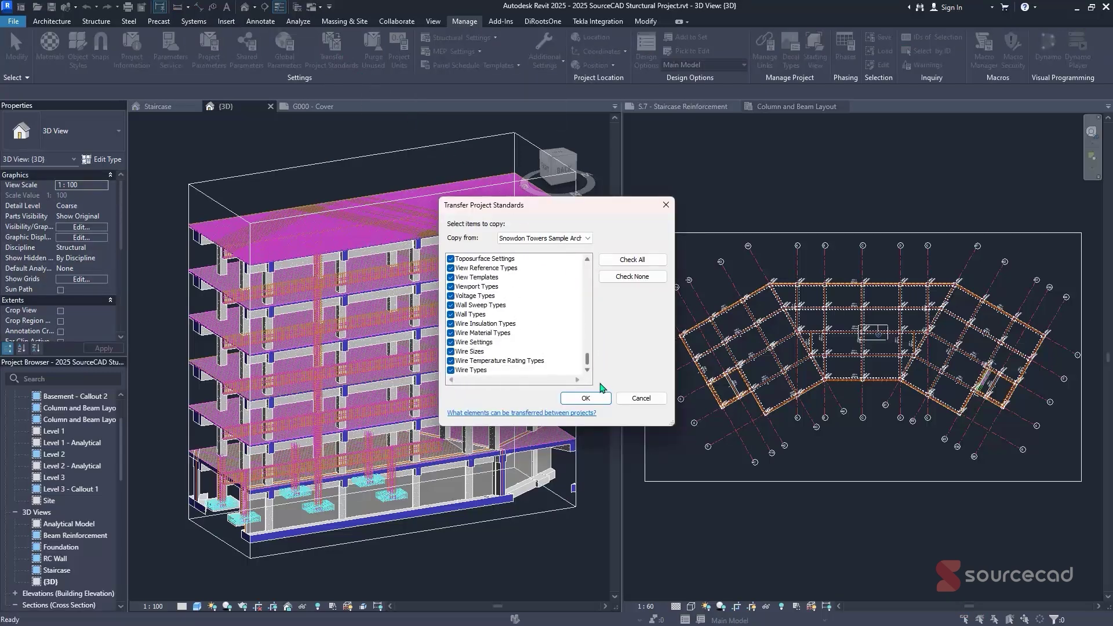
left_click(551, 238)
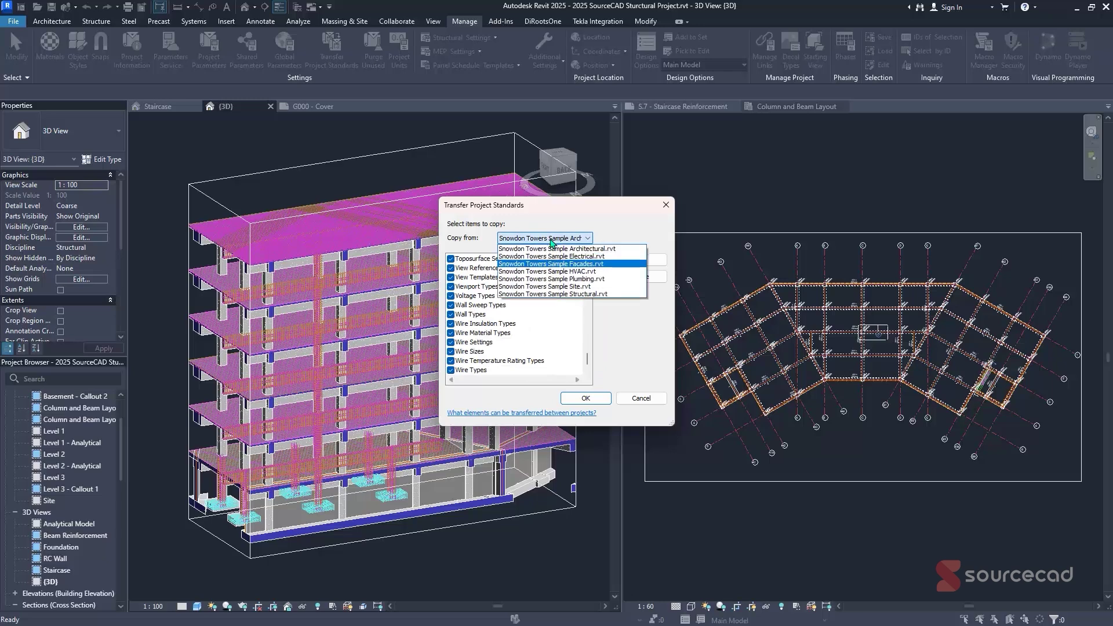
left_click(597, 274)
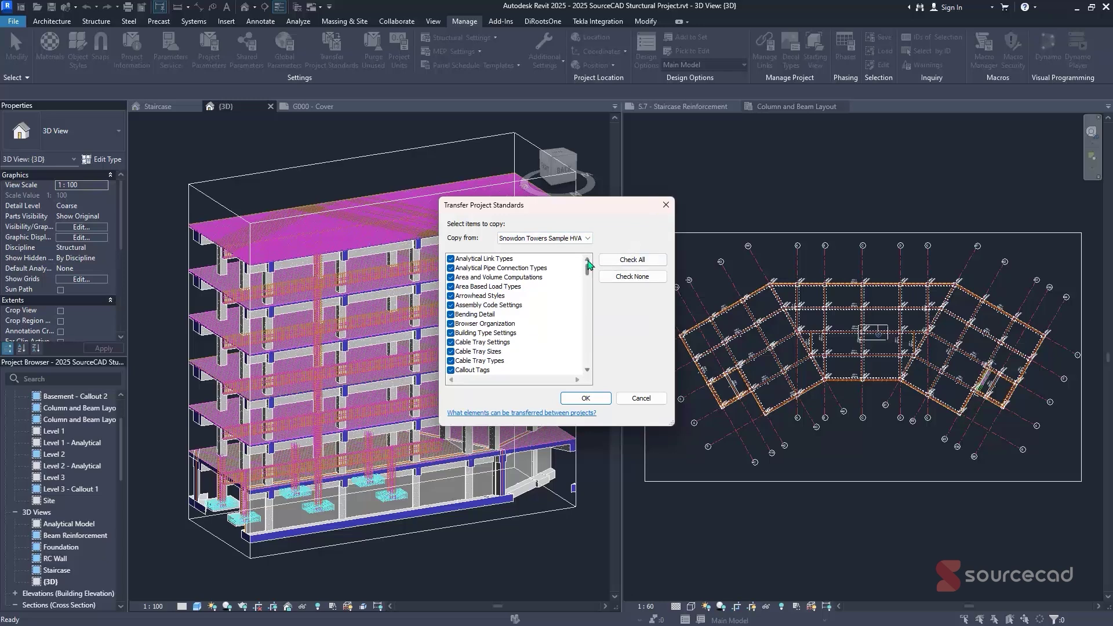
left_click_drag(587, 269, 583, 380)
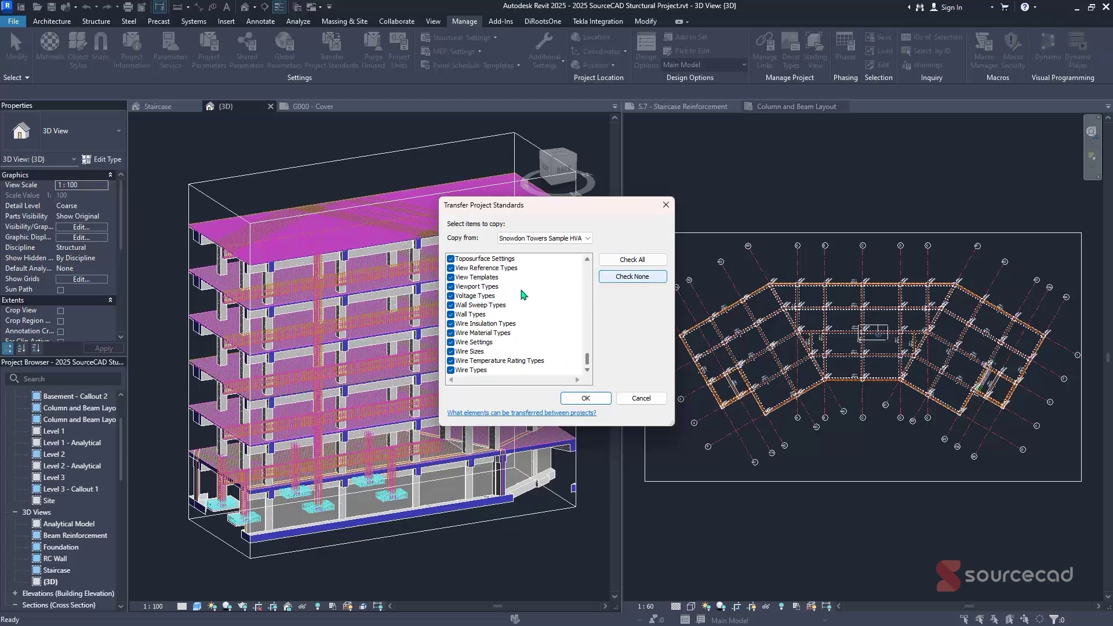
left_click(638, 277)
left_click(451, 277)
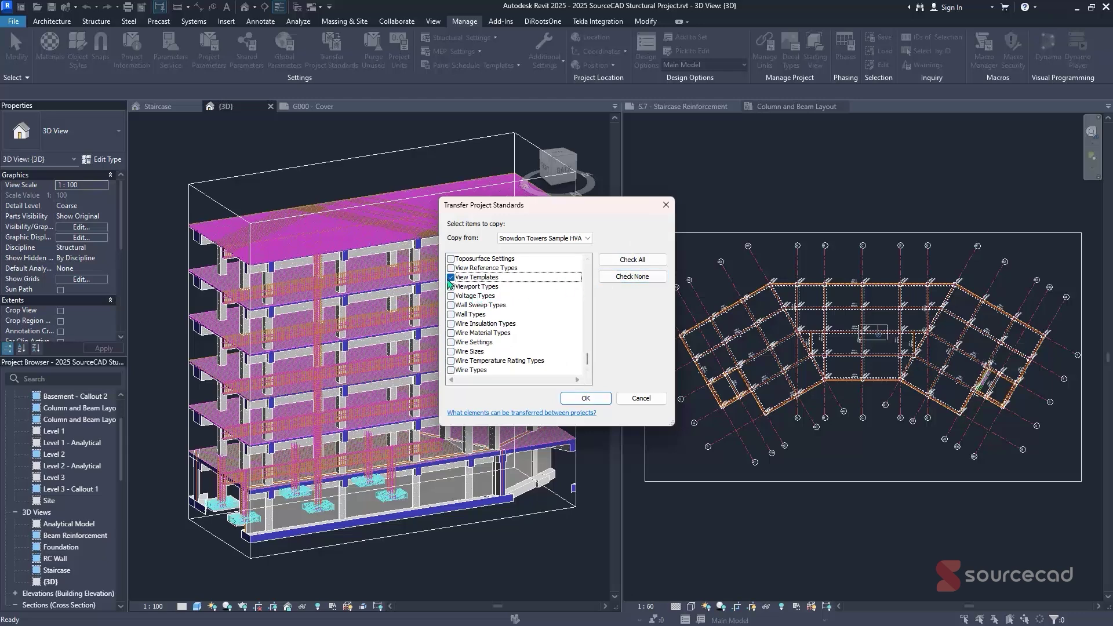
left_click(580, 399)
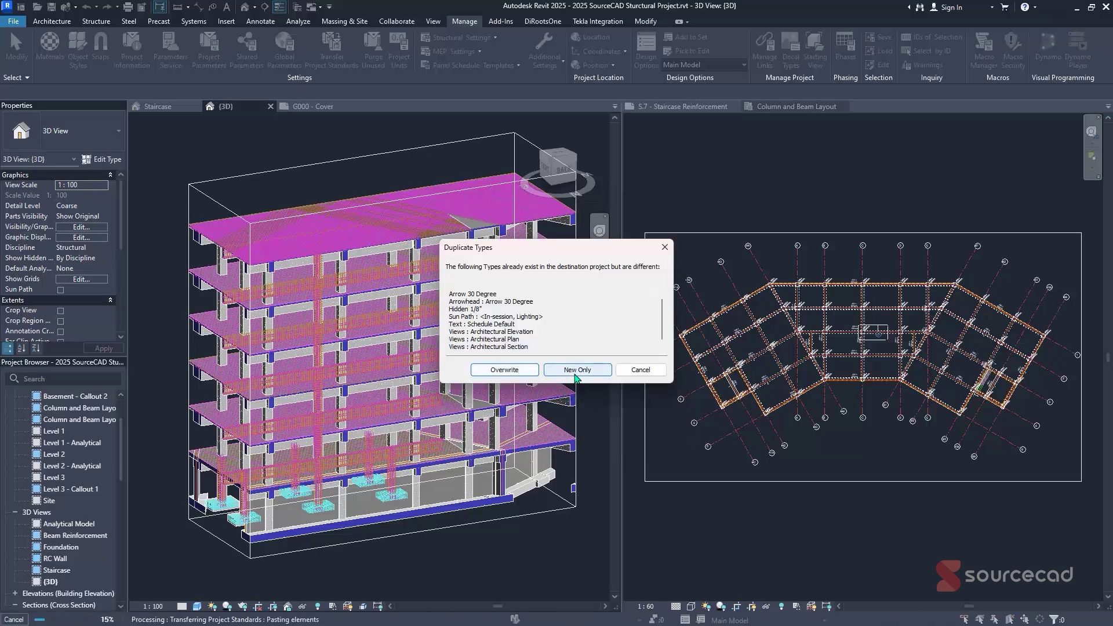
left_click(577, 370)
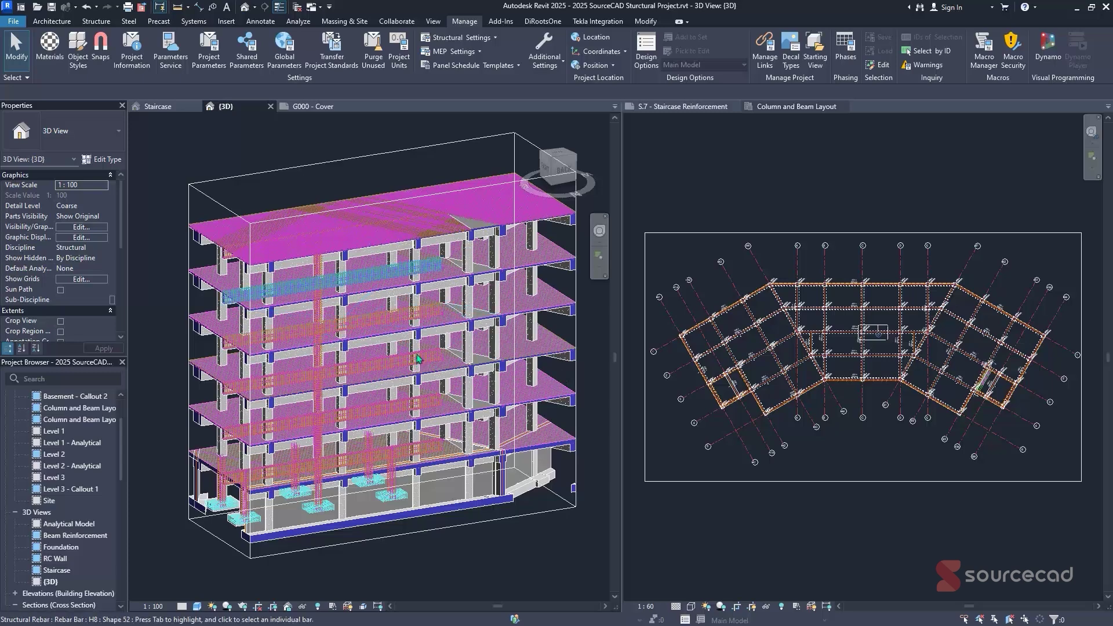
left_click(435, 23)
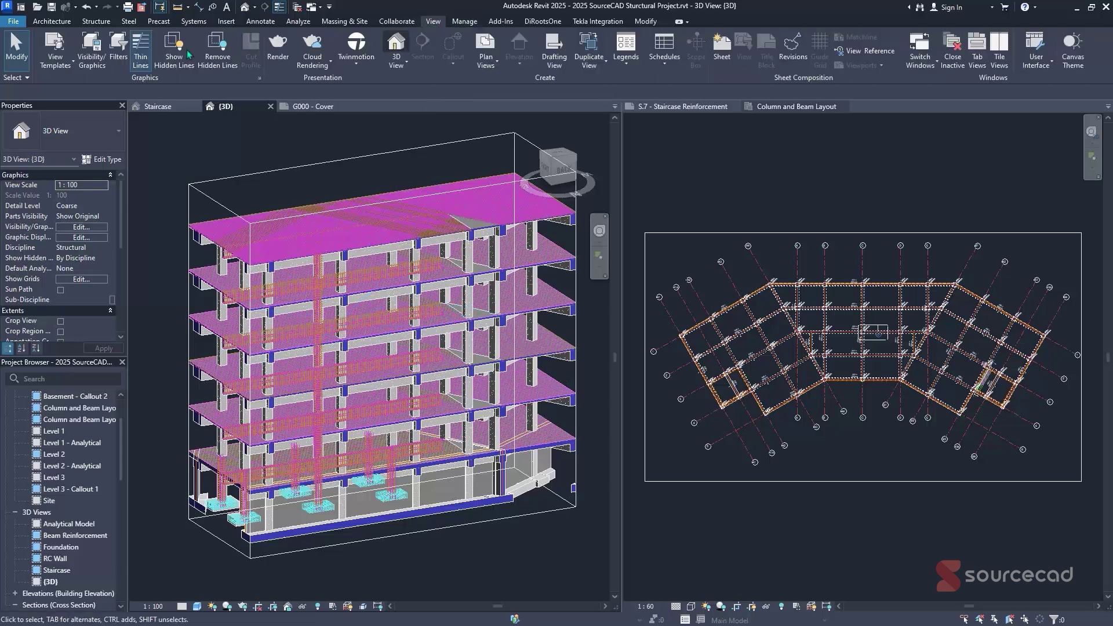
left_click(62, 67)
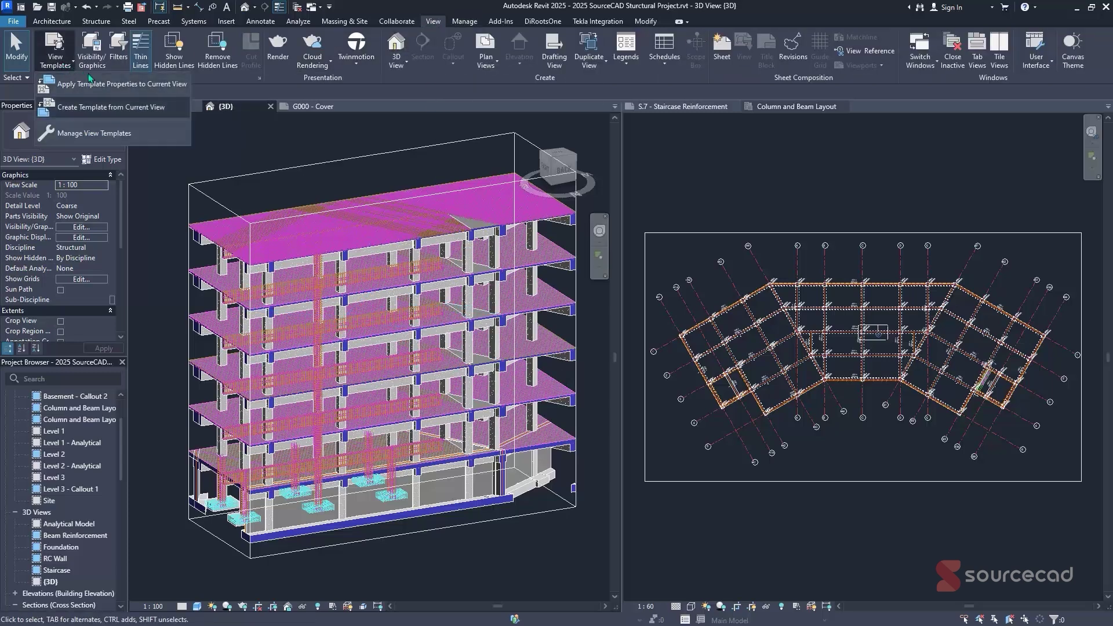
left_click(116, 89)
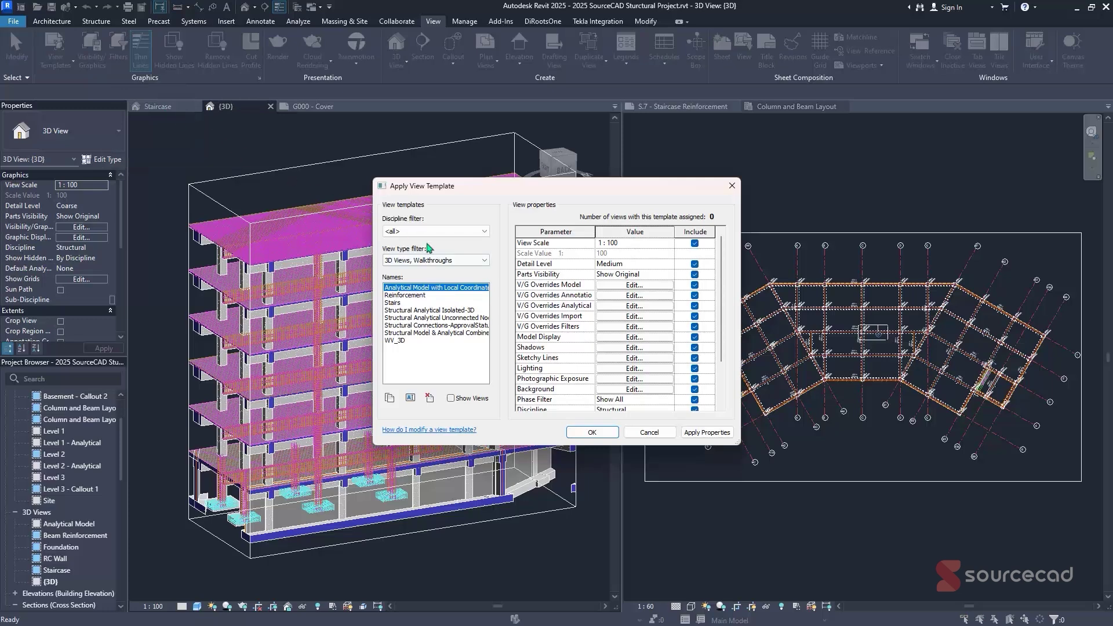
left_click(458, 260)
left_click(447, 272)
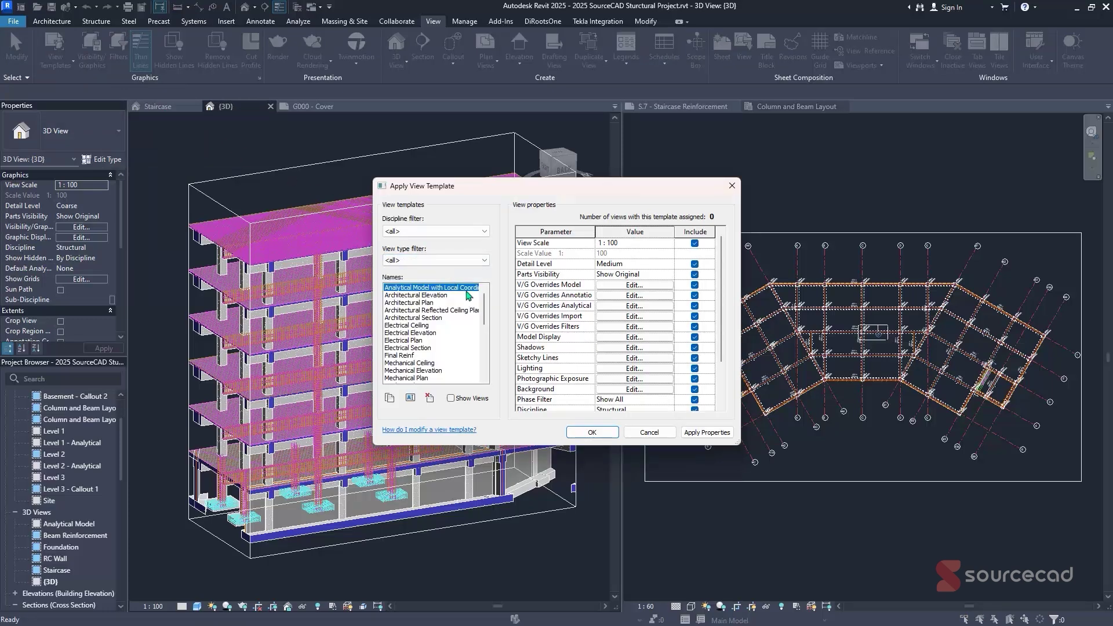
mouse_move(485, 310)
left_mouse_down()
mouse_move(492, 362)
mouse_move(494, 297)
left_mouse_up()
left_click(731, 186)
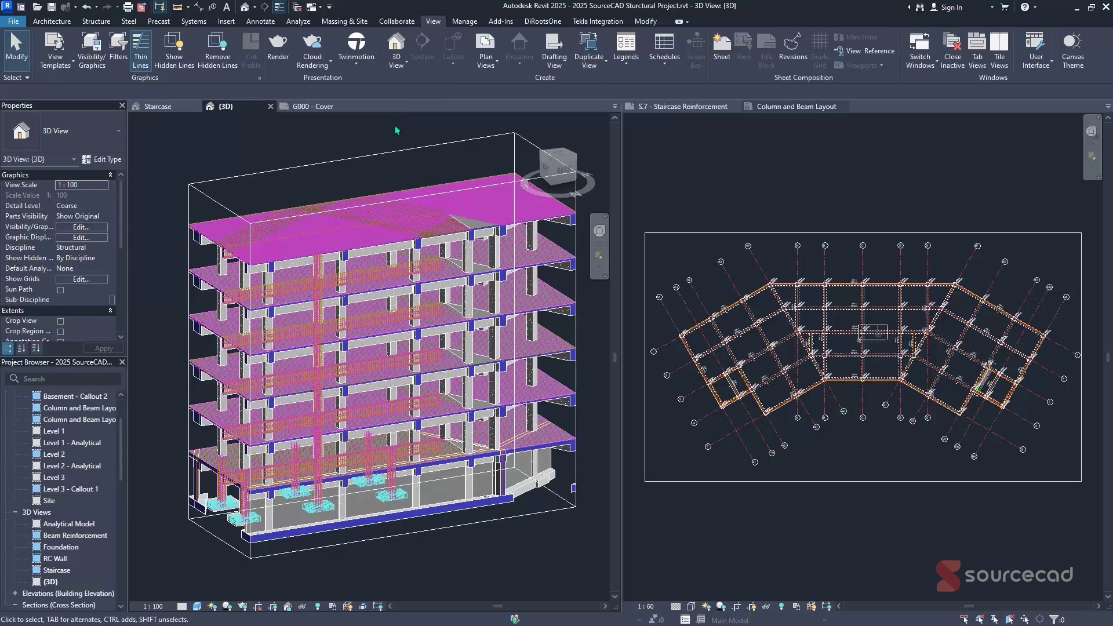
Check the Collaborate and Manage tabs, then bring up the open browser windows from the taskbar.
left_click(396, 21)
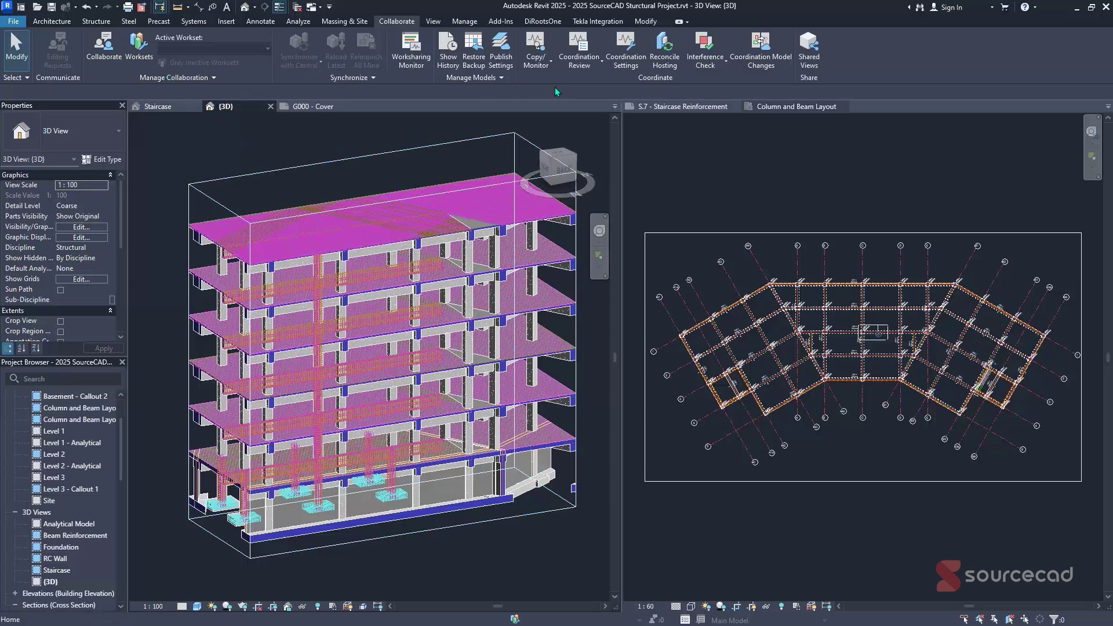
left_click(477, 23)
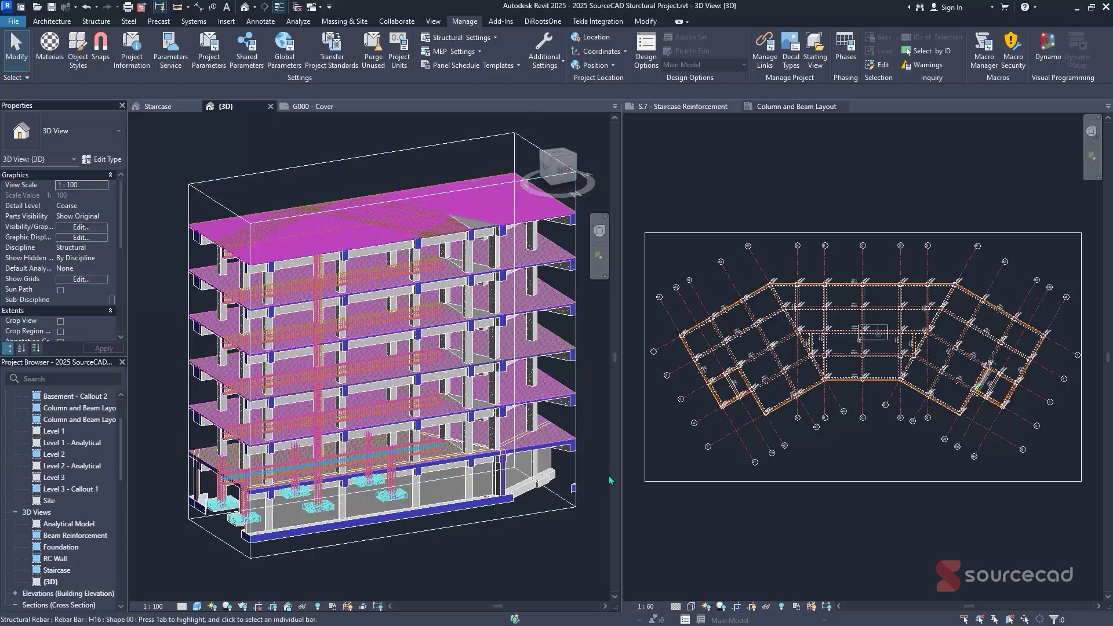
left_click(288, 611)
Bring the Revit Commands and Shortcuts article forward, close the eBook popup, and switch to the Blog tab.
mouse_move(416, 612)
left_click(494, 545)
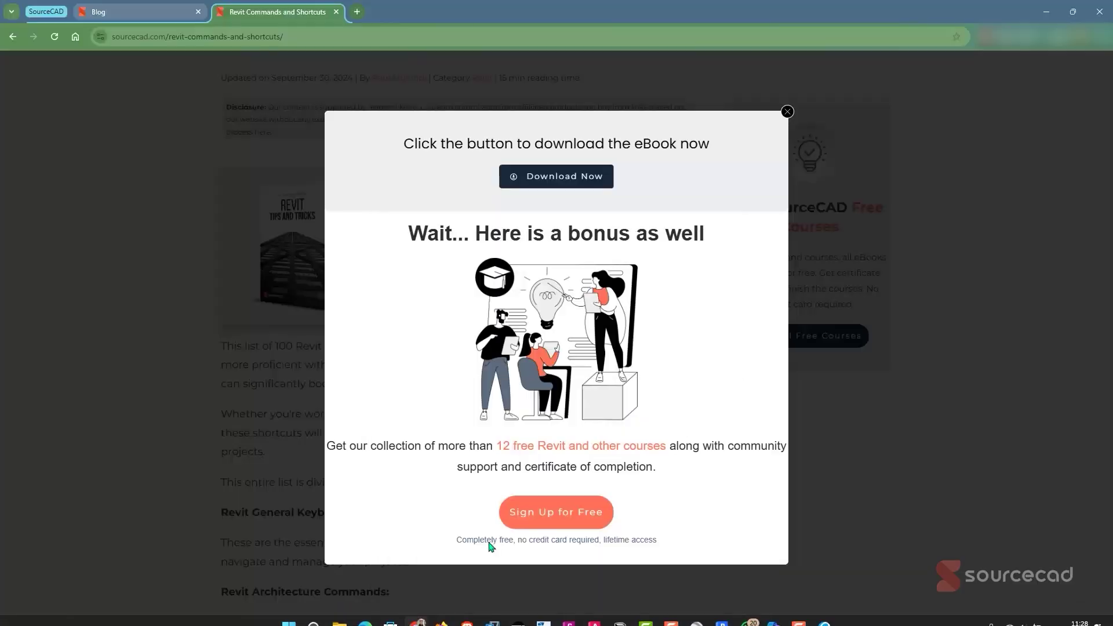
left_click(787, 112)
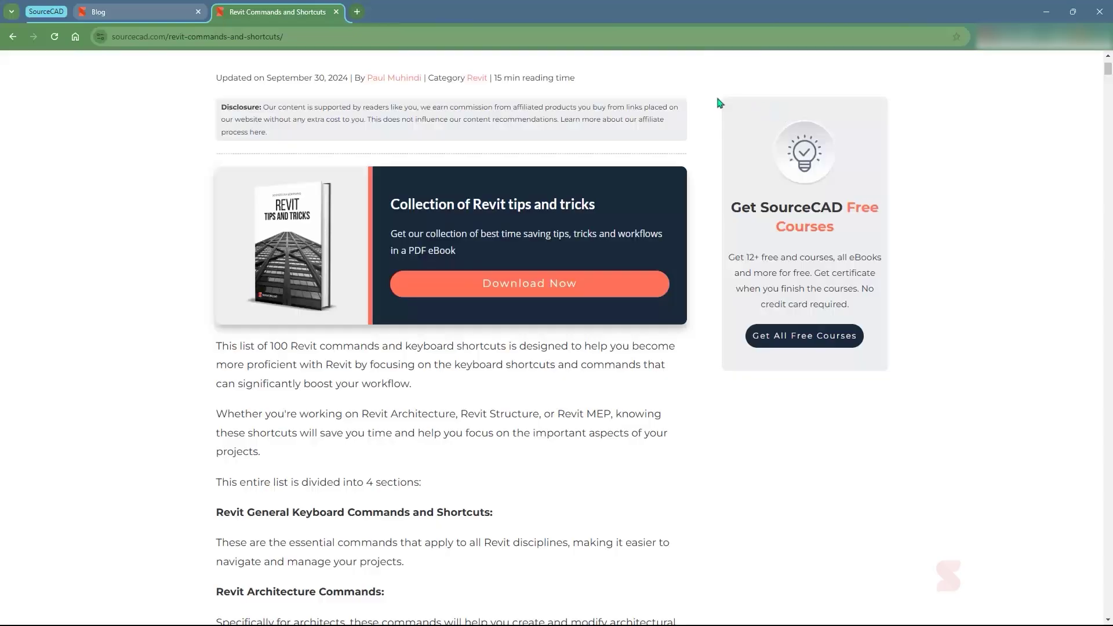
left_click(162, 11)
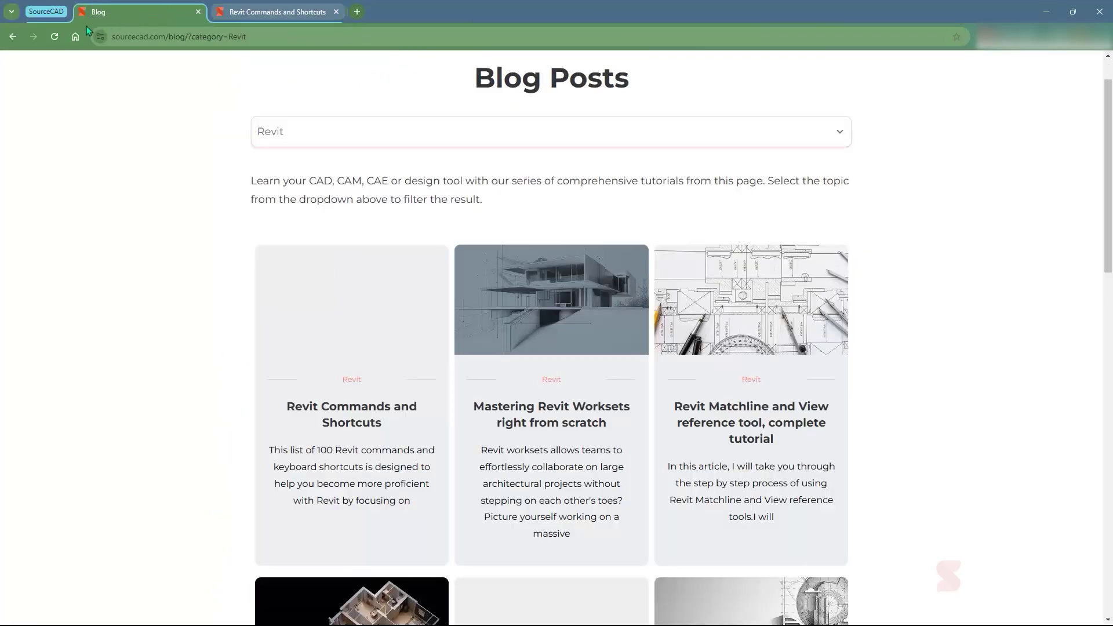
Return to the main blog page and browse the Free Courses page.
left_click(13, 38)
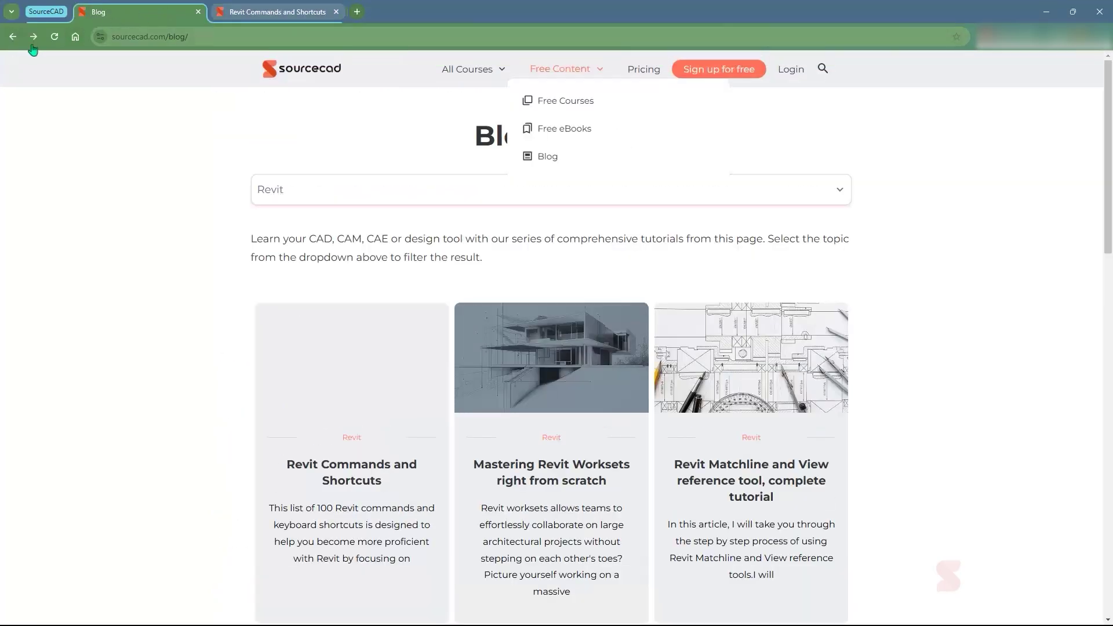
left_click(576, 104)
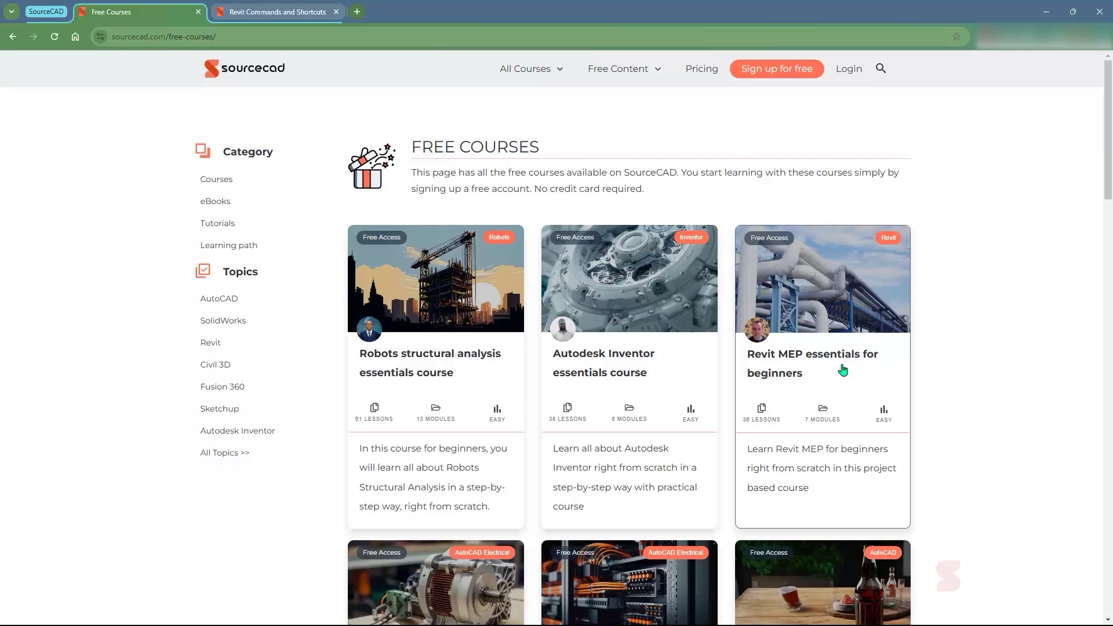
scroll(843, 370, "down", 2)
scroll(843, 370, "down", 1)
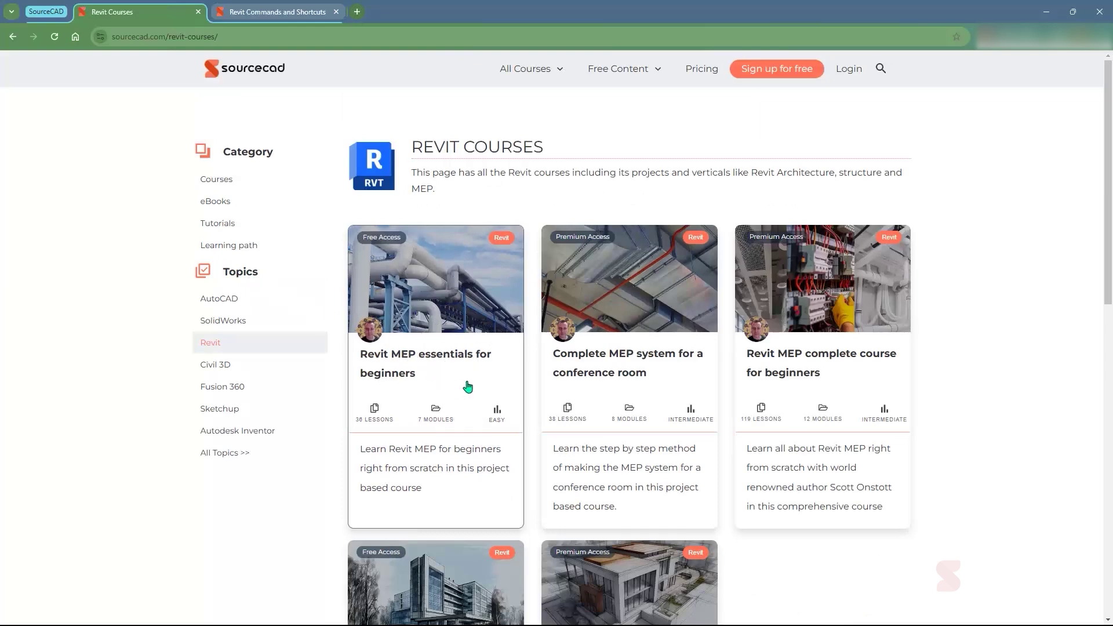
scroll(468, 386, "down", 4)
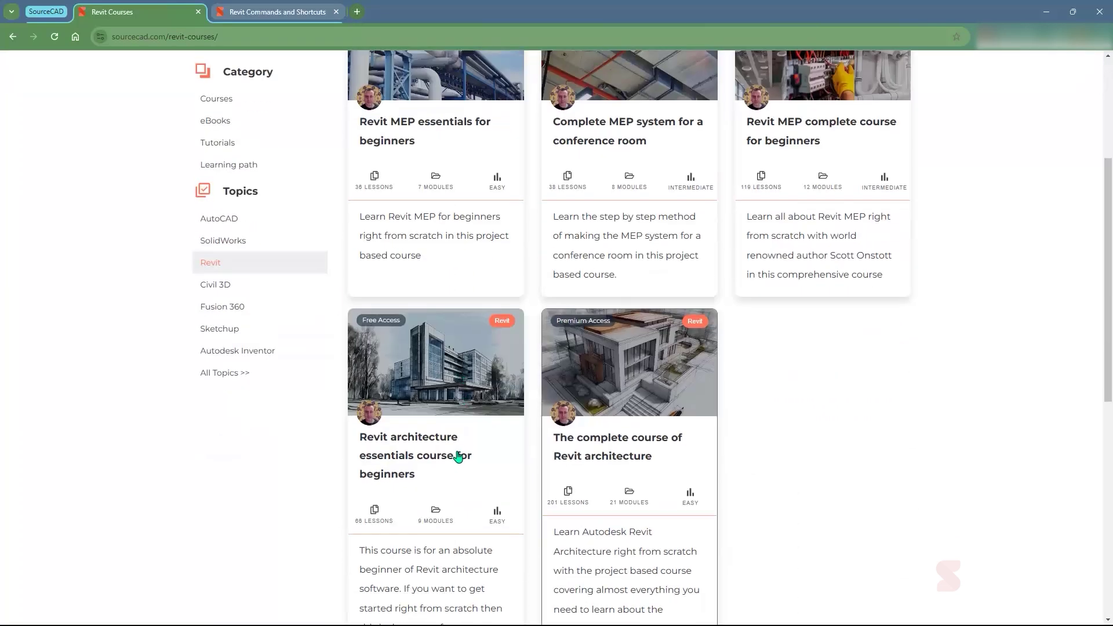
left_click(458, 457)
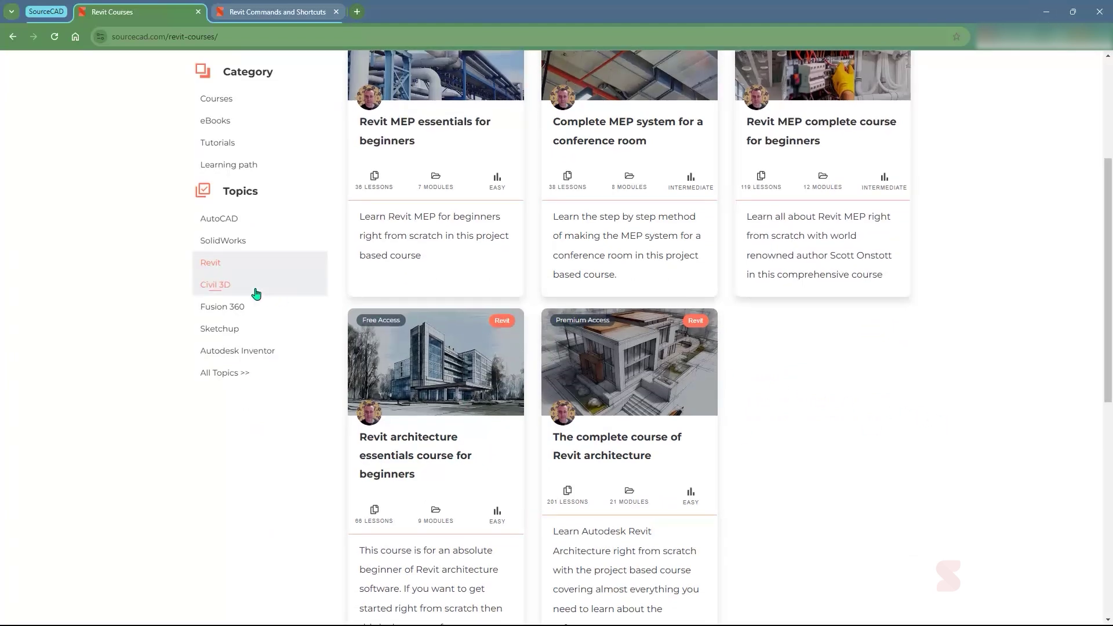
Open All Topics and the Dynamo course page, select 'Dynamo for Revit', then minimize the browser.
left_click(246, 373)
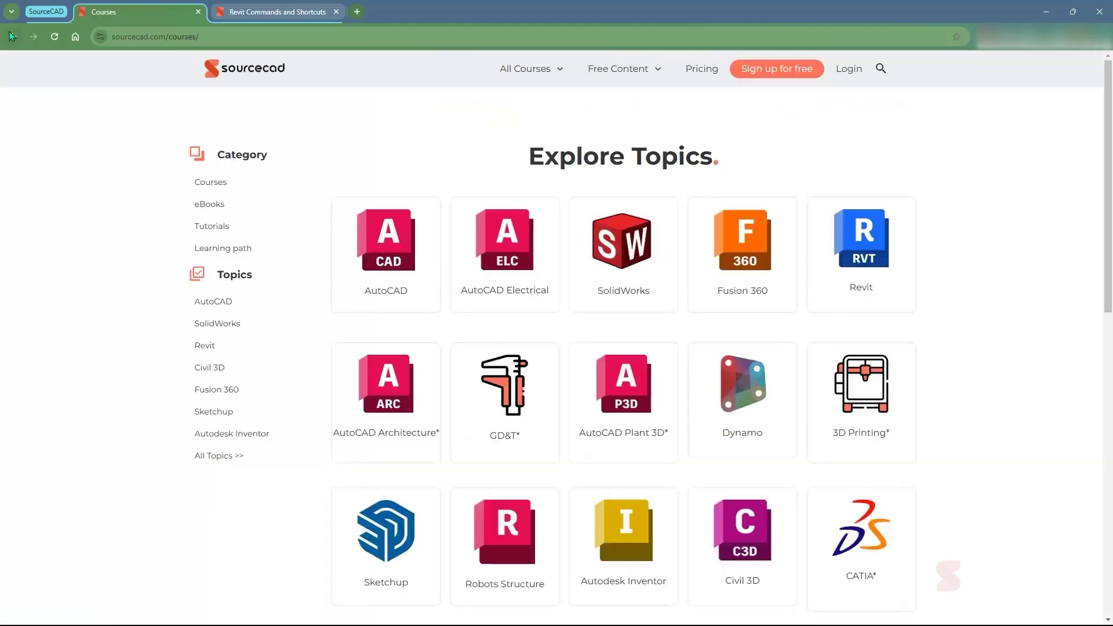
scroll(916, 226, "down", 1)
left_click(760, 345)
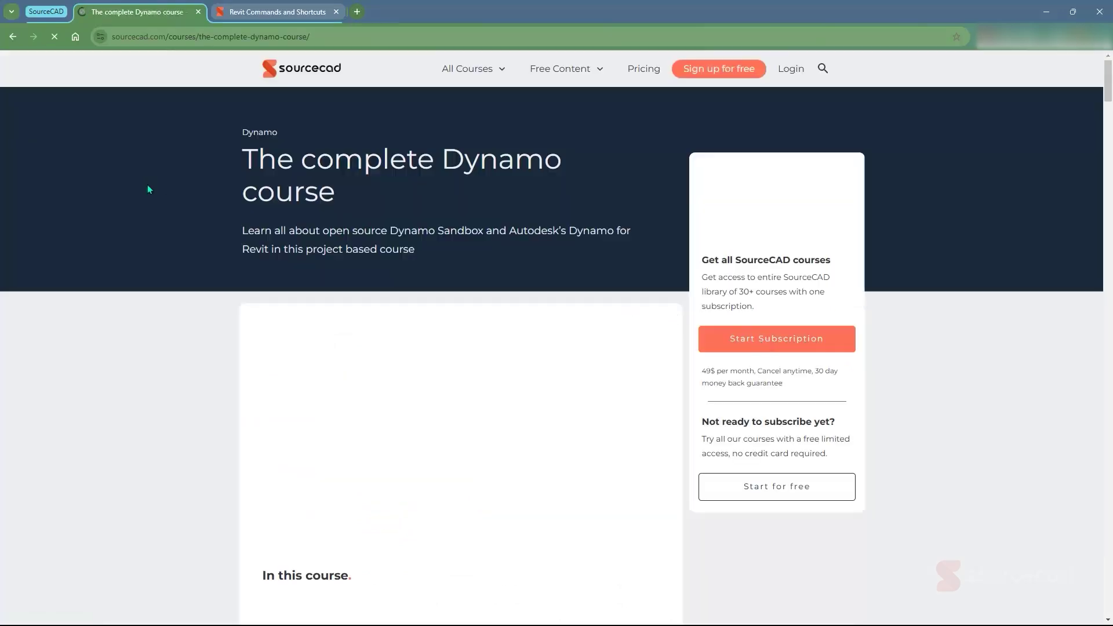
scroll(149, 190, "down", 15)
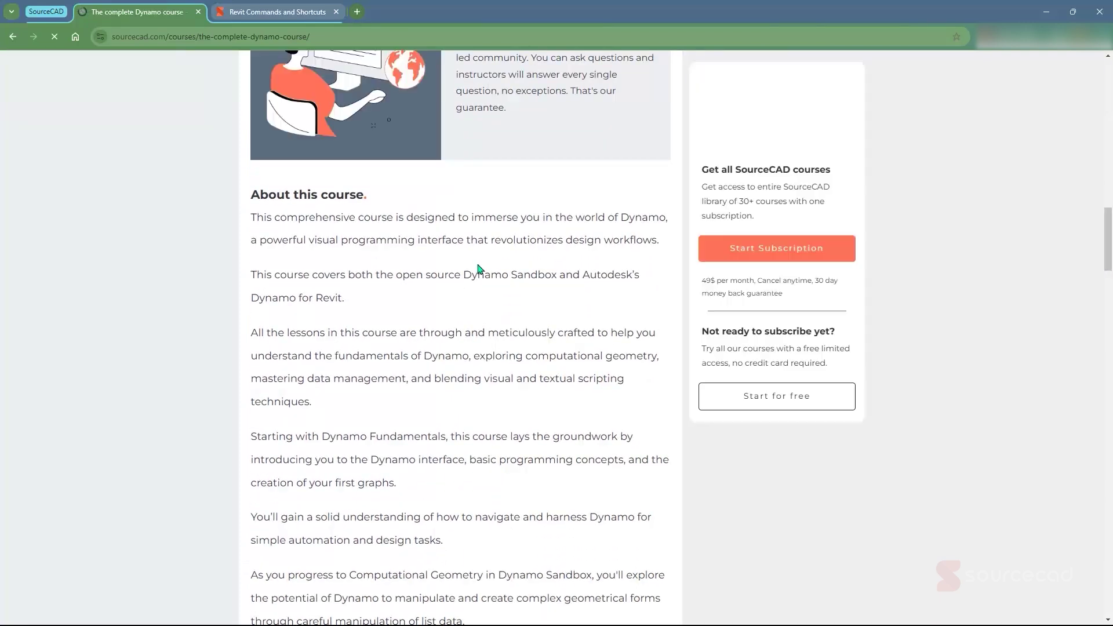
left_click_drag(252, 297, 355, 302)
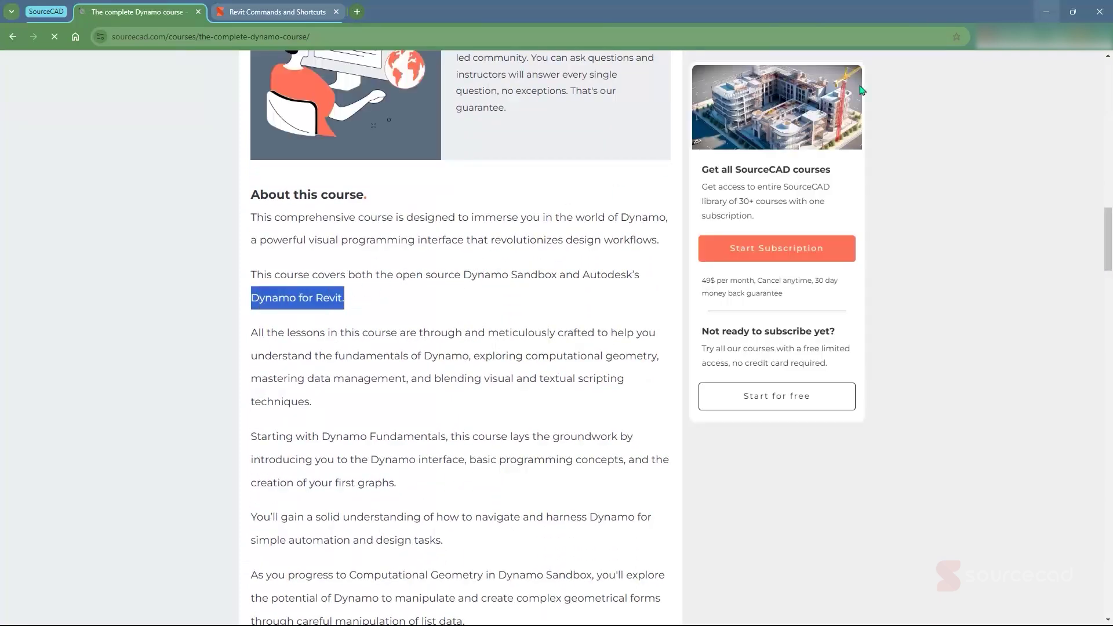
left_click(1043, 12)
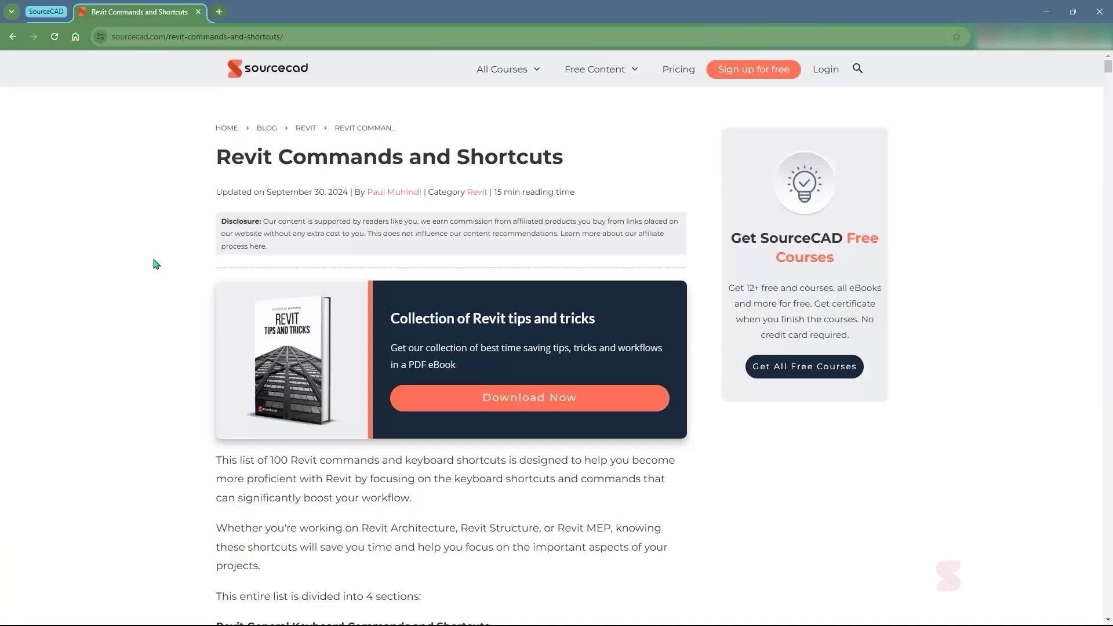
scroll(155, 264, "down", 1)
scroll(176, 280, "down", 5)
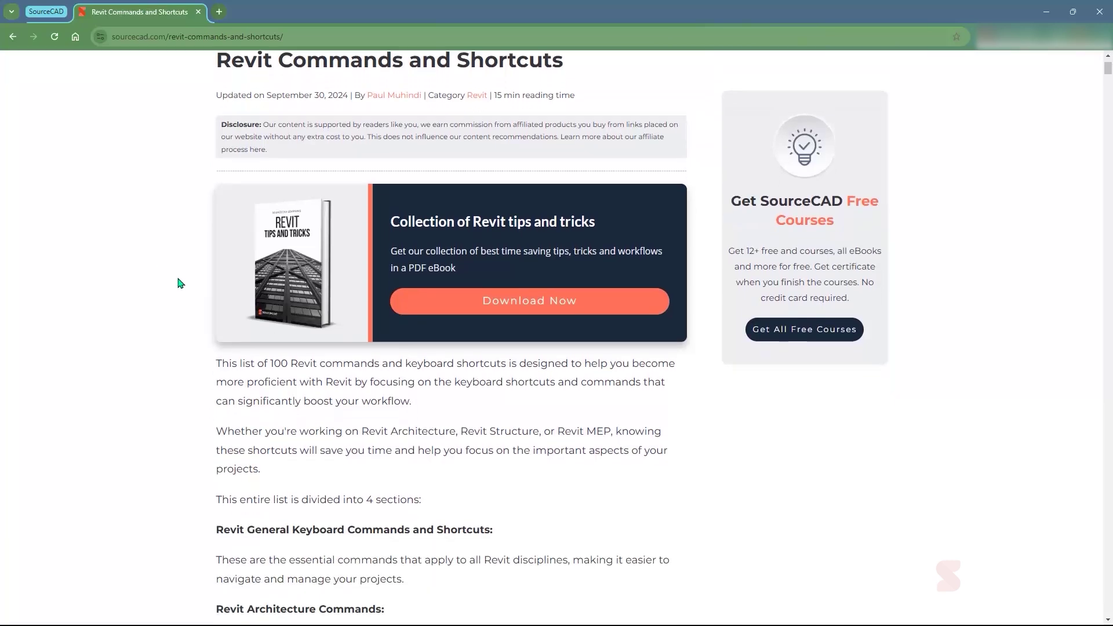
scroll(180, 283, "down", 15)
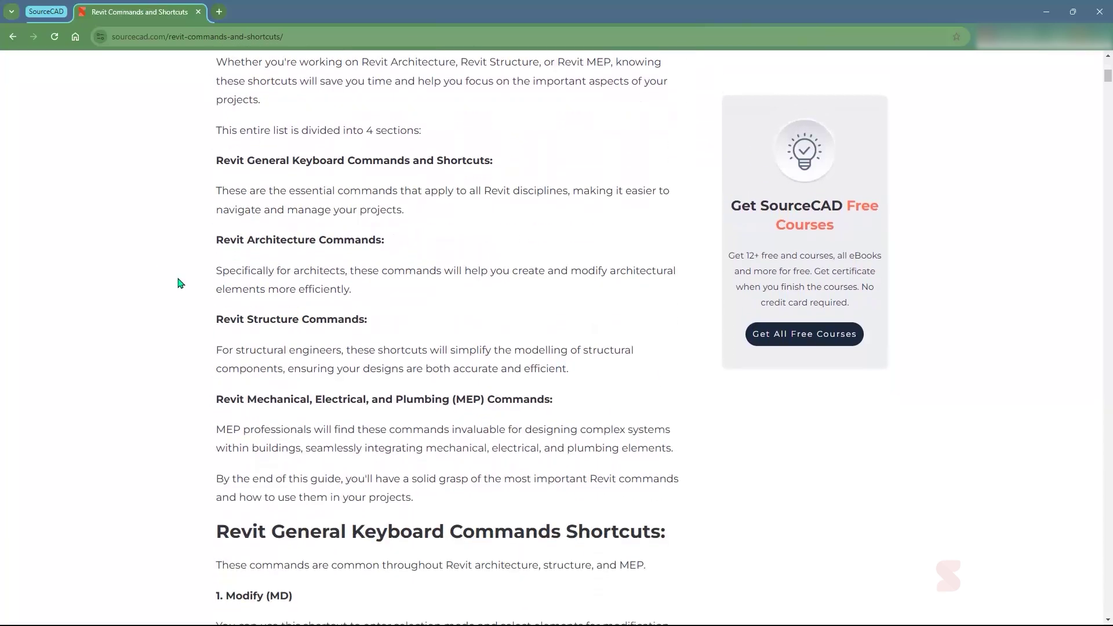
scroll(180, 283, "down", 6)
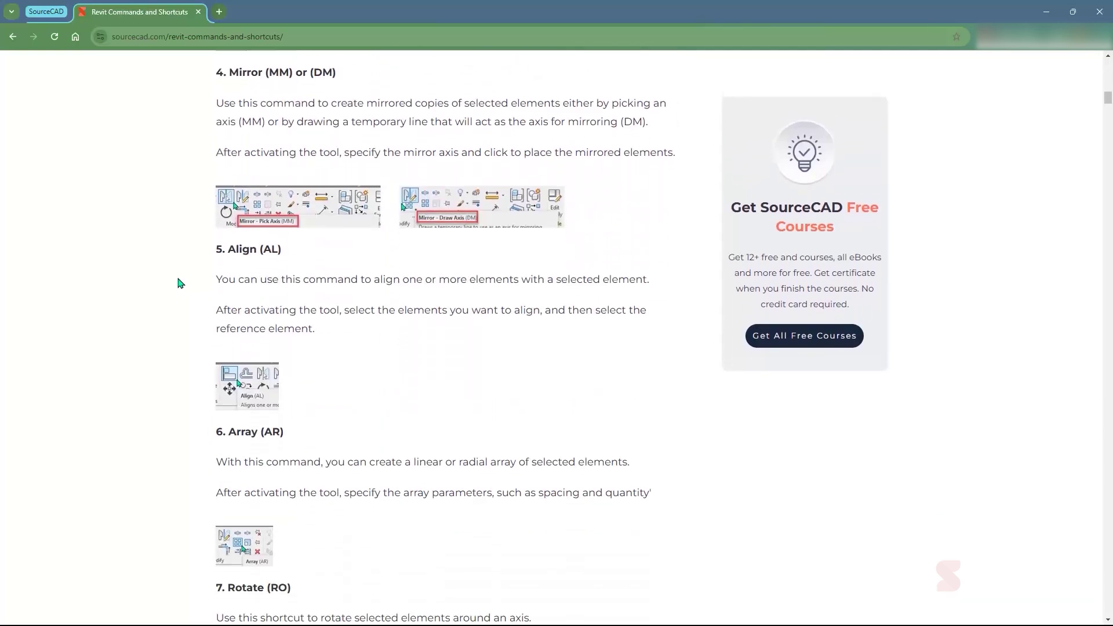
scroll(181, 283, "down", 5)
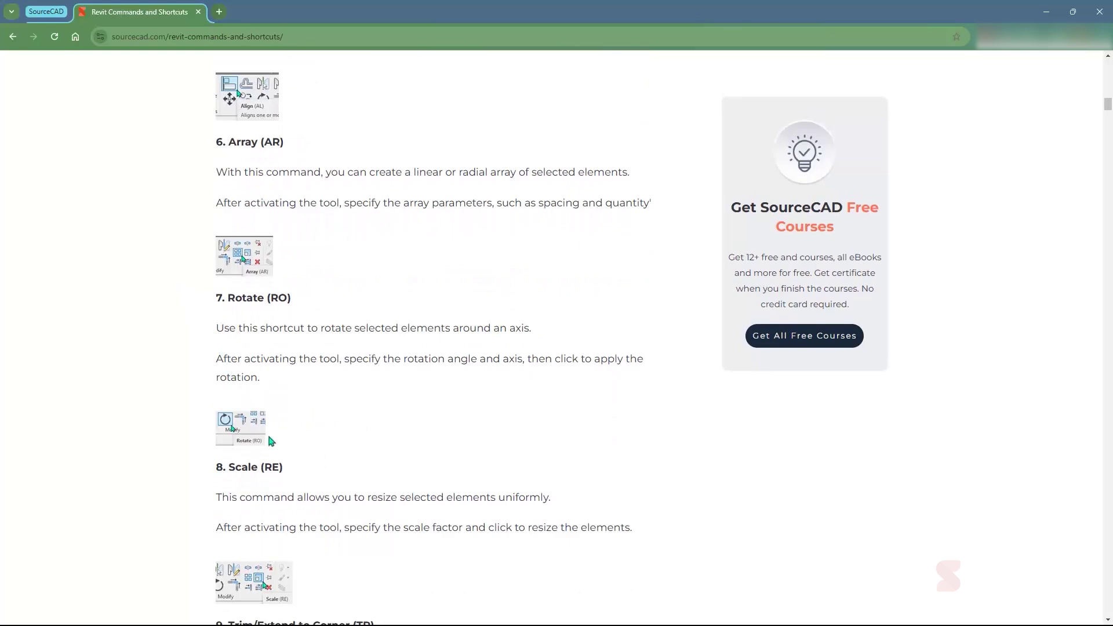
scroll(272, 443, "down", 7)
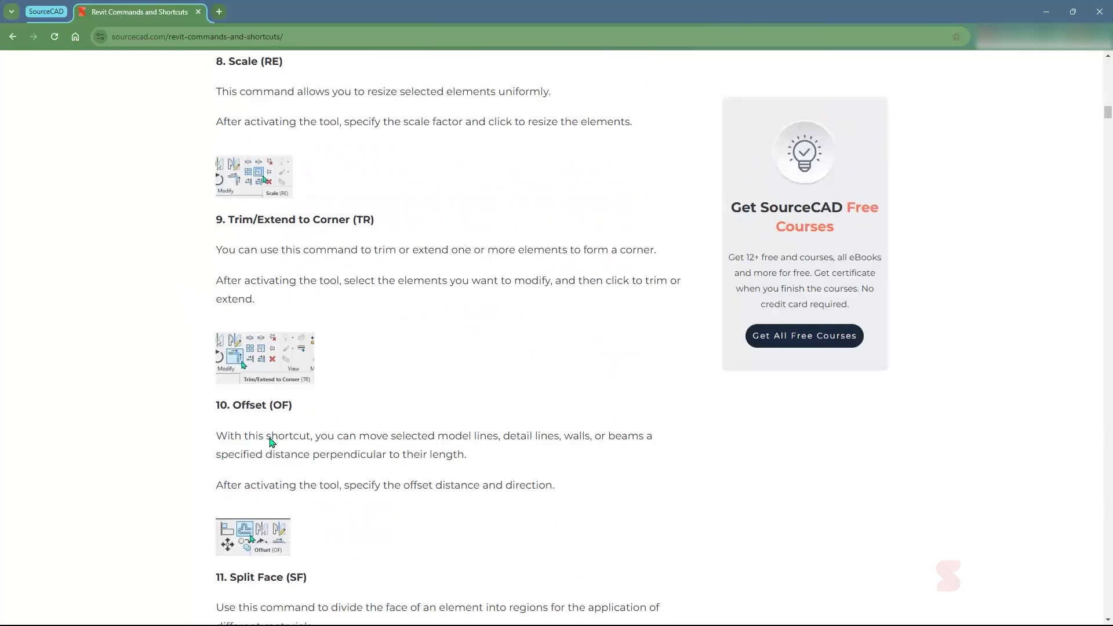
scroll(287, 396, "down", 20)
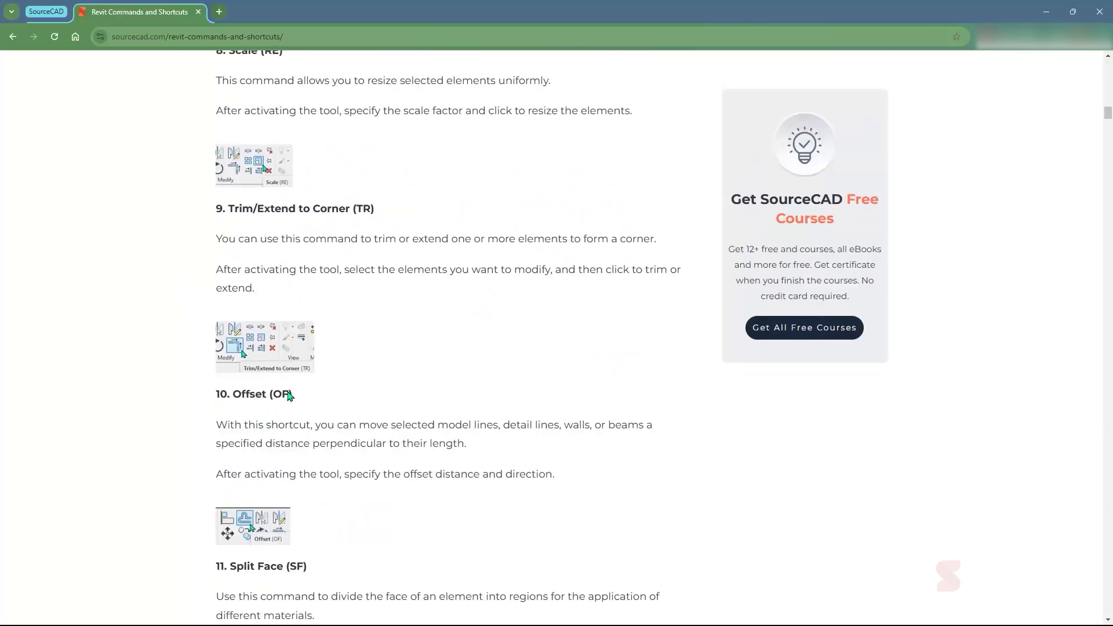
scroll(230, 409, "down", 1)
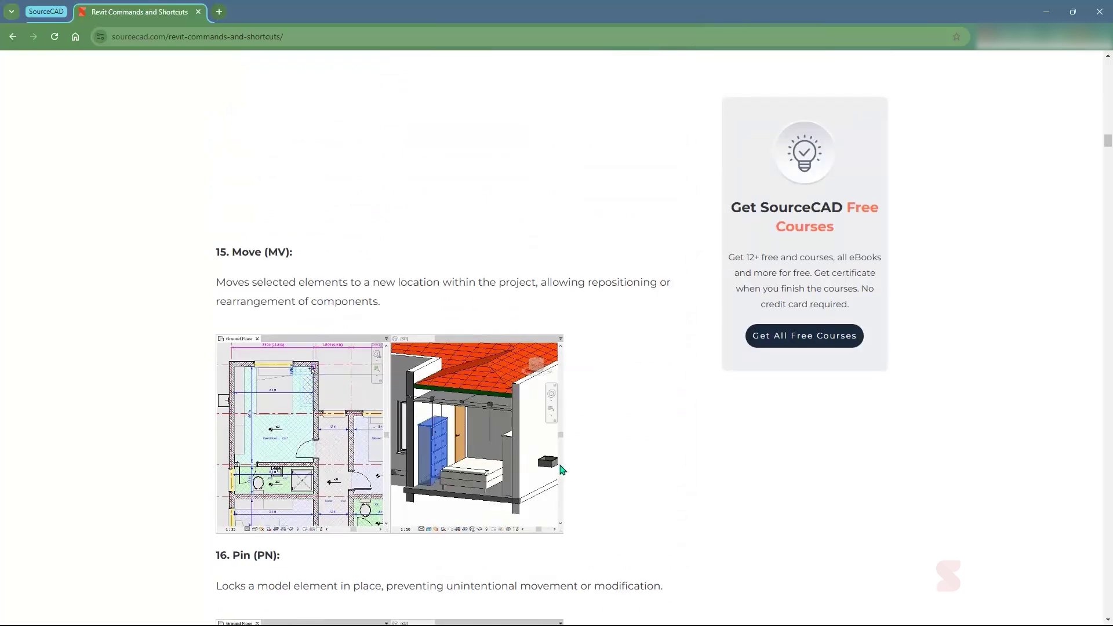
scroll(561, 467, "down", 2)
scroll(381, 396, "down", 5)
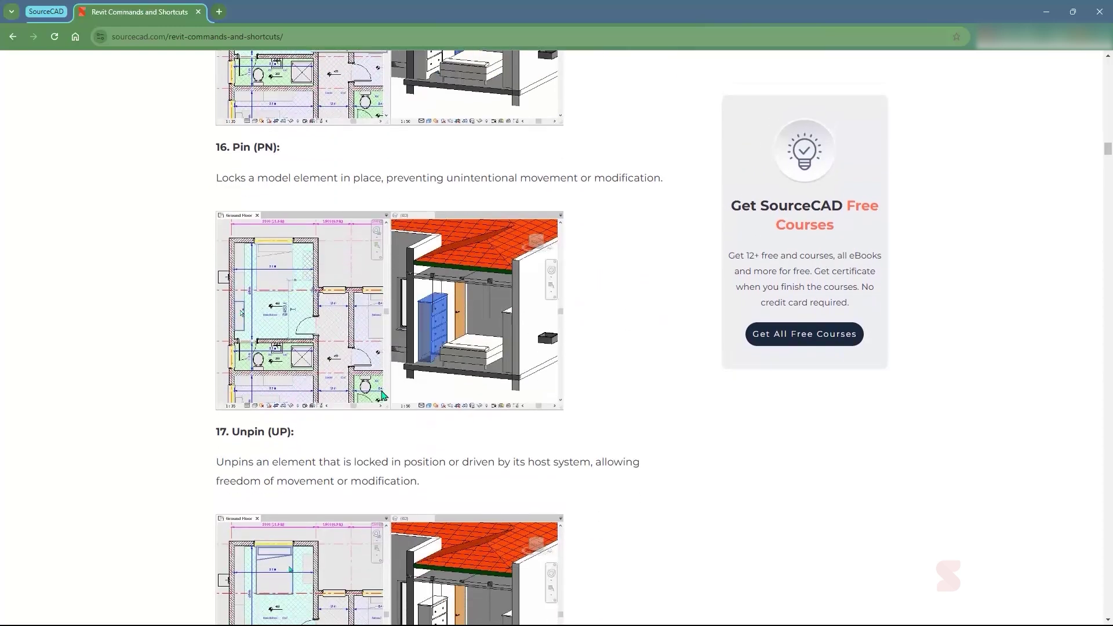
scroll(381, 396, "down", 15)
scroll(554, 394, "down", 20)
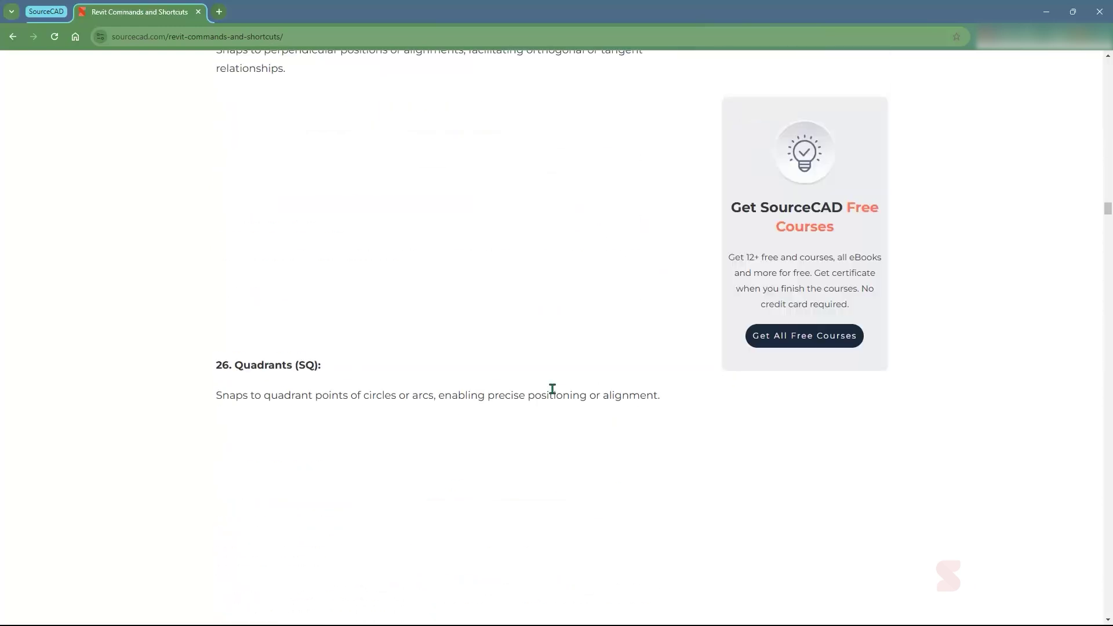
left_click_drag(1108, 312, 1108, 64)
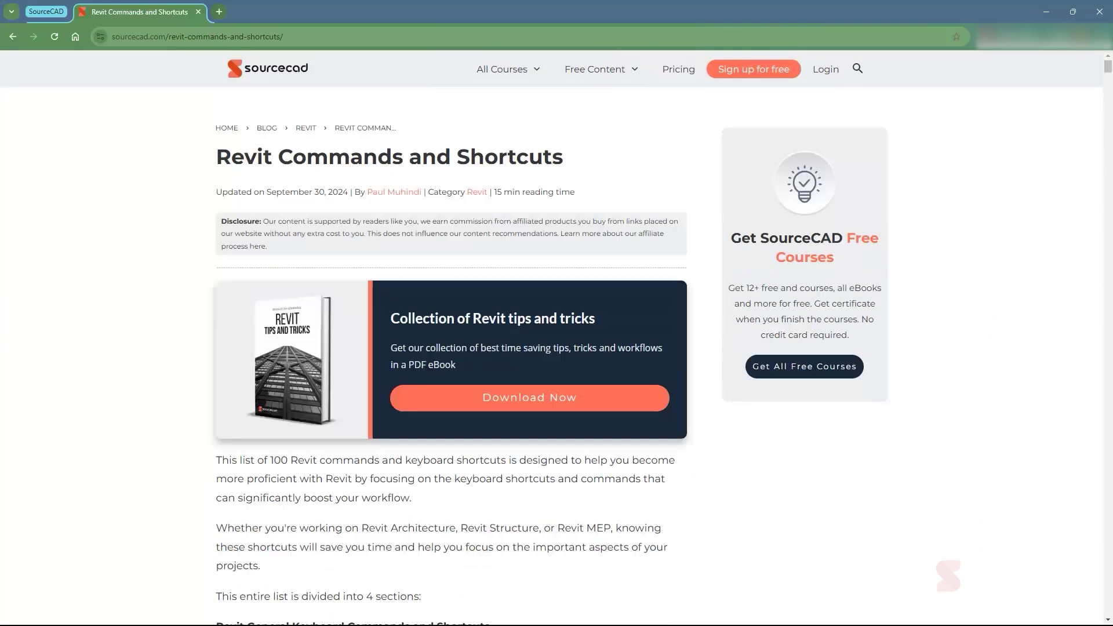